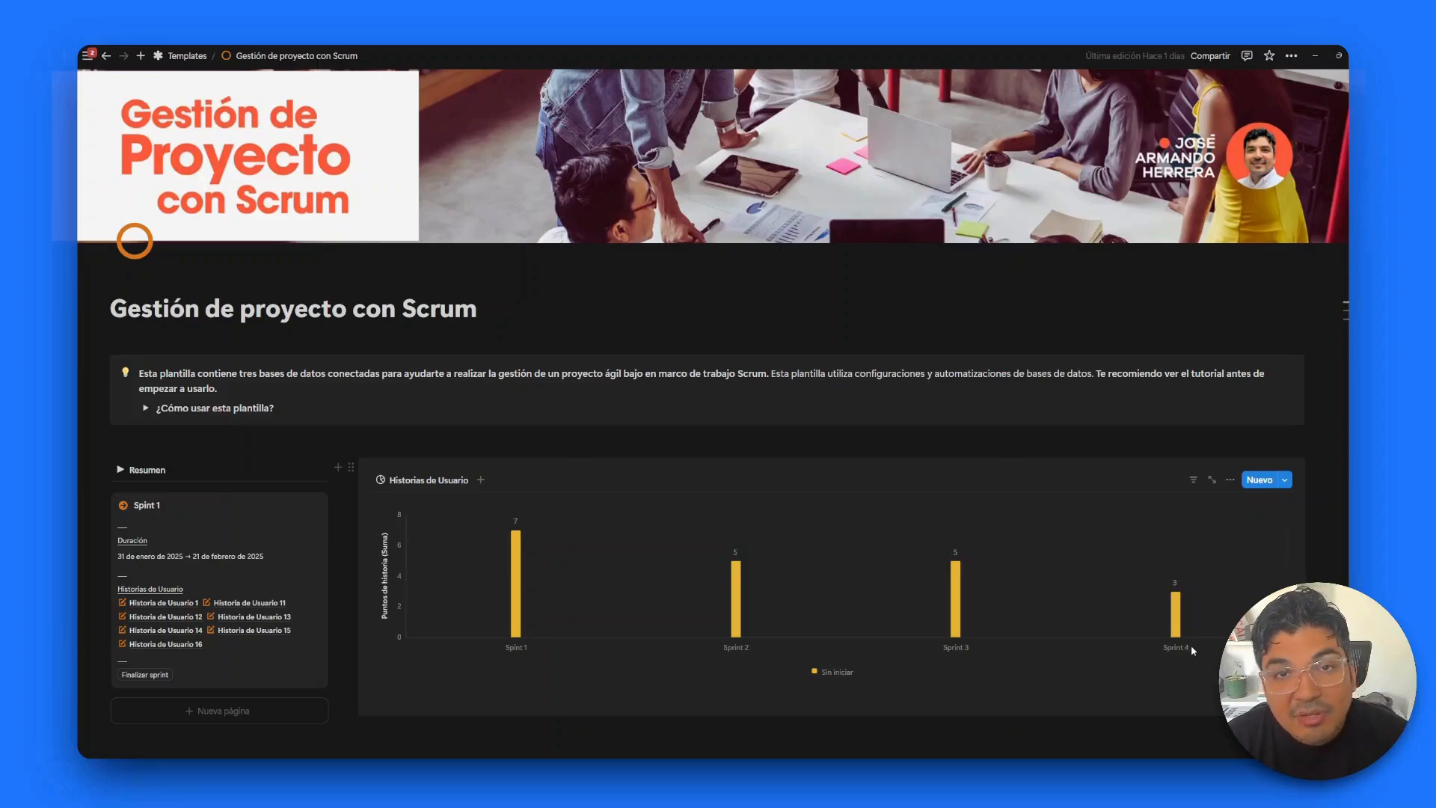
# Step: Review the story points chart and look through the Gantt, Tablero and Todos views of the Sprints database
pyautogui.scroll(-3, 1188, 646)
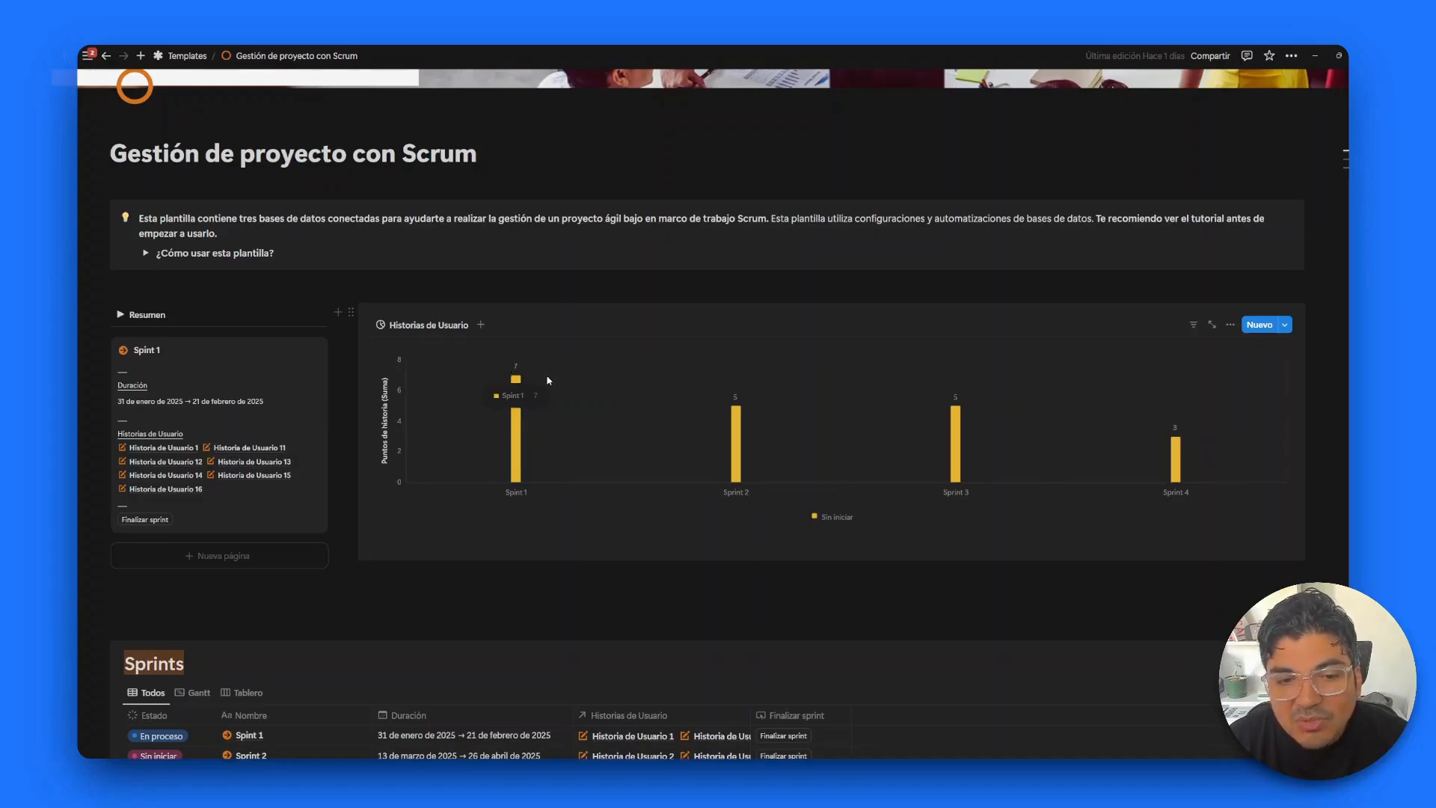
pyautogui.scroll(-5, 627, 365)
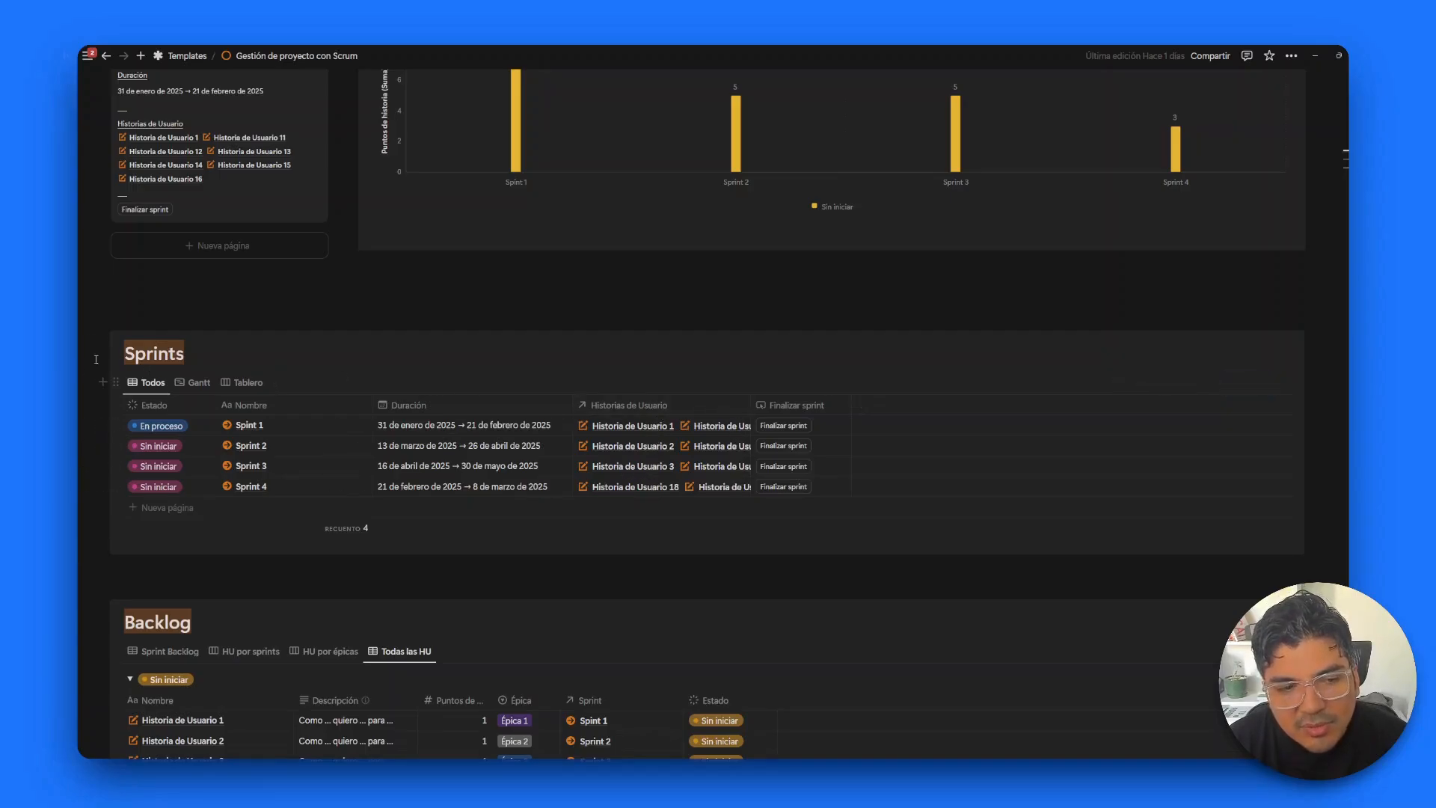
pyautogui.click(196, 383)
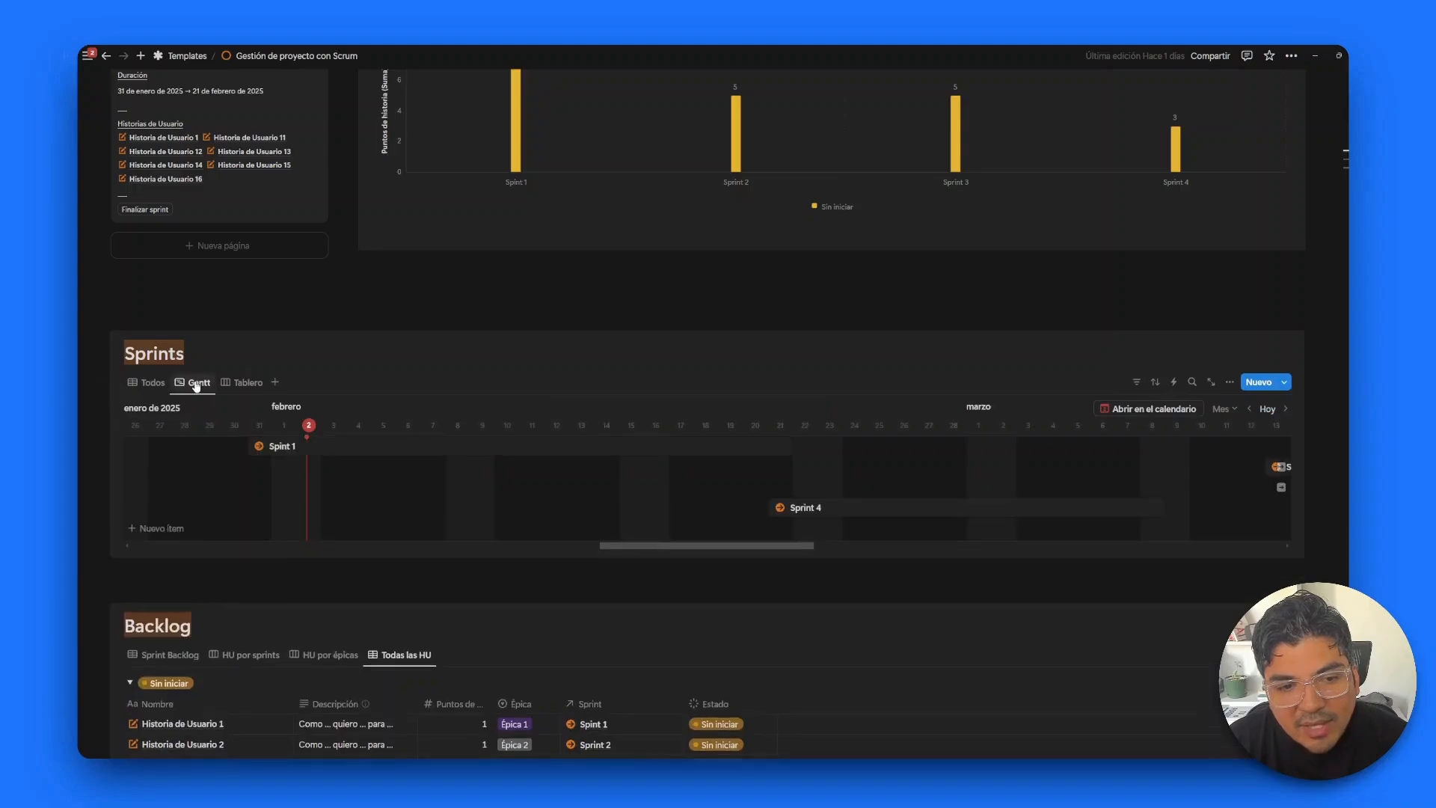
pyautogui.click(238, 383)
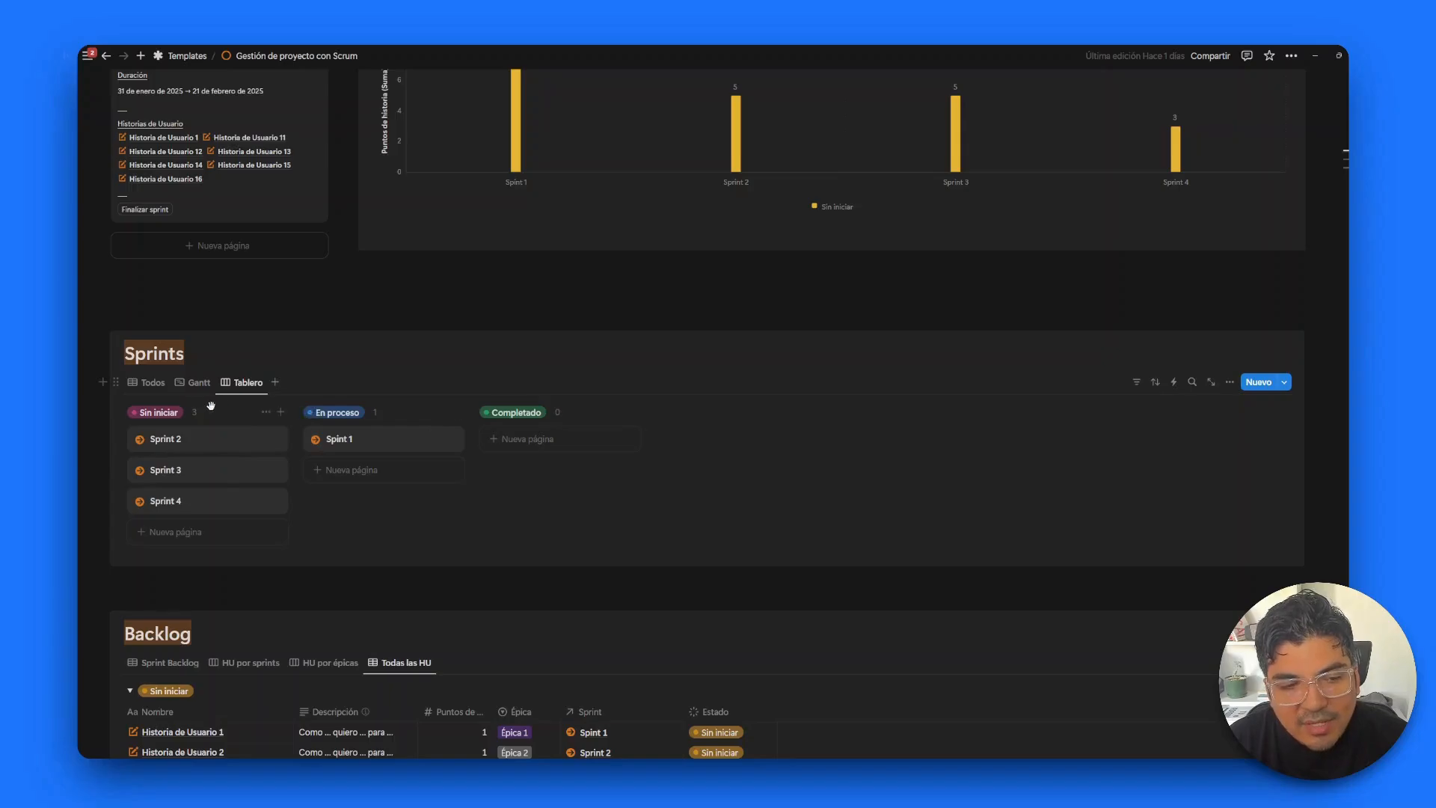
pyautogui.click(148, 383)
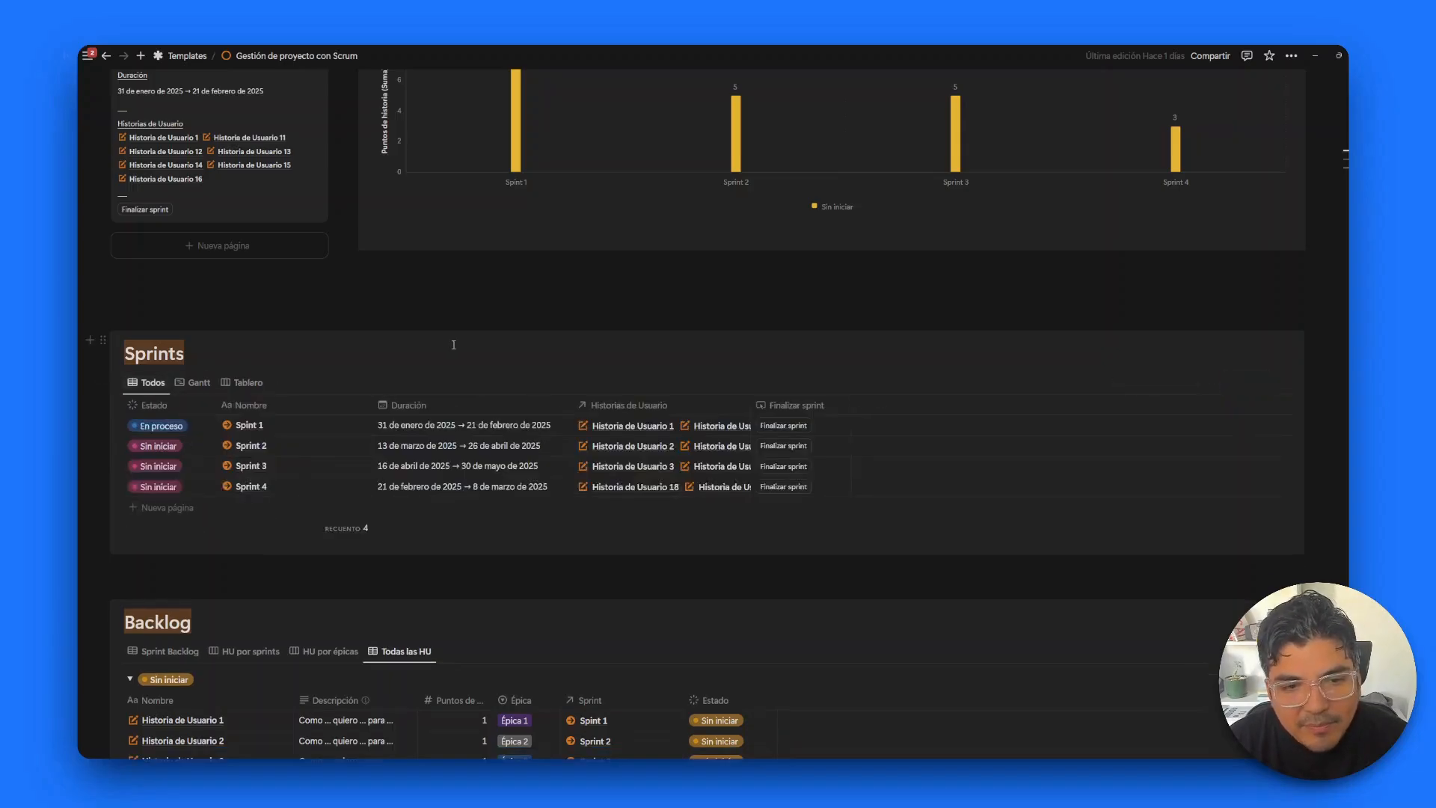
# Step: Examine the Backlog's user stories in its Sprint Backlog, HU por sprints and HU por épicas views, including the Sin iniciar and En curso groups
pyautogui.scroll(-3, 453, 345)
pyautogui.scroll(-4, 454, 351)
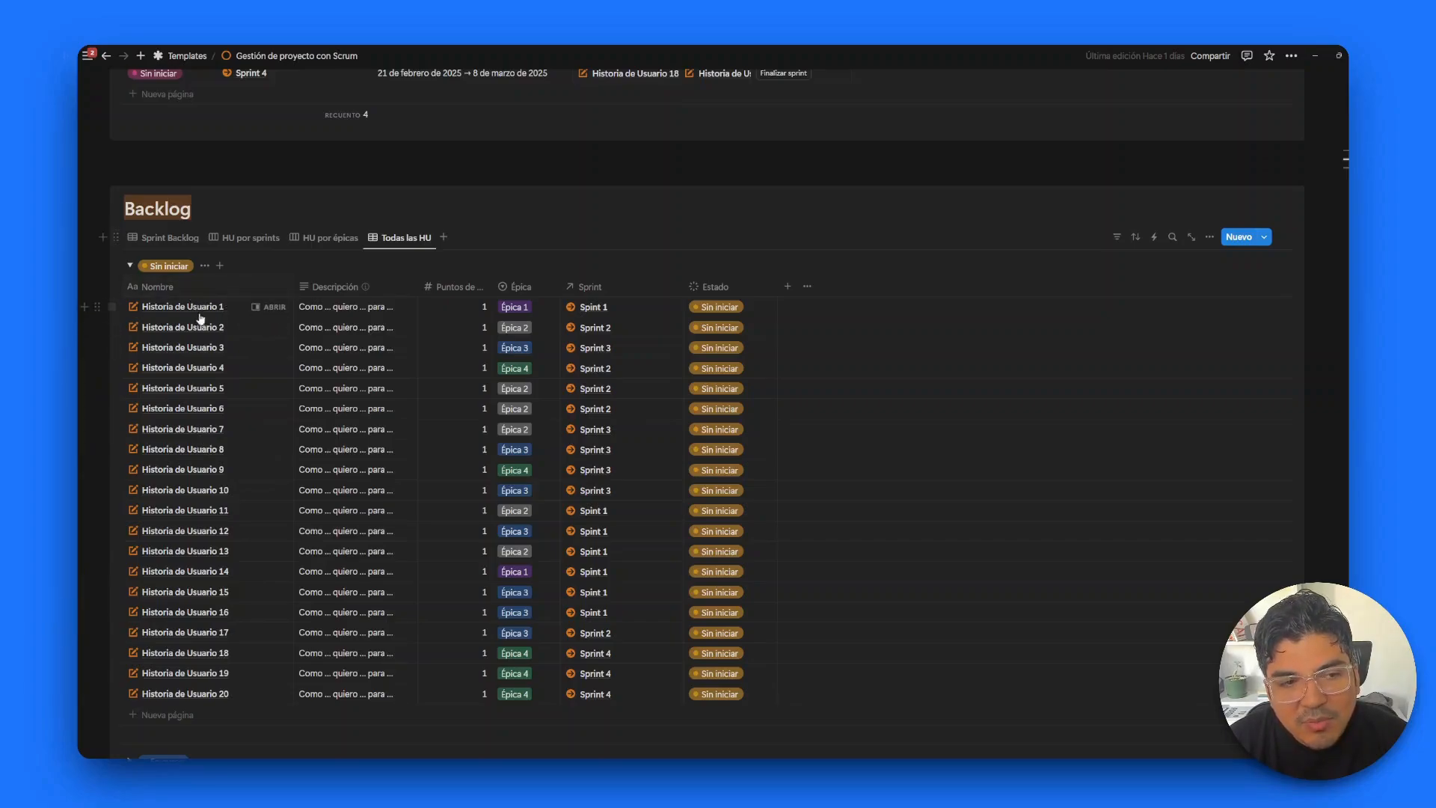
pyautogui.moveTo(370, 291)
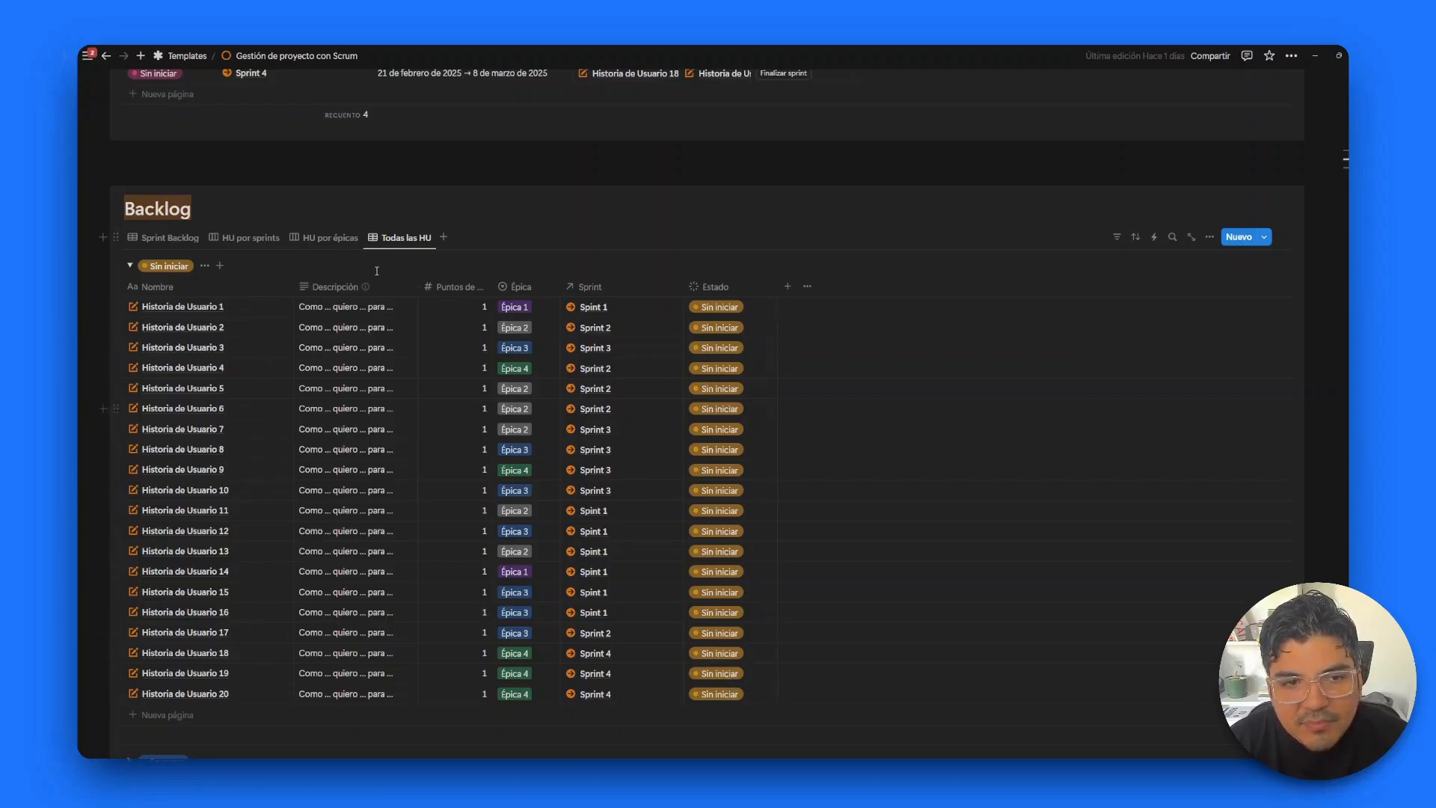
pyautogui.click(186, 240)
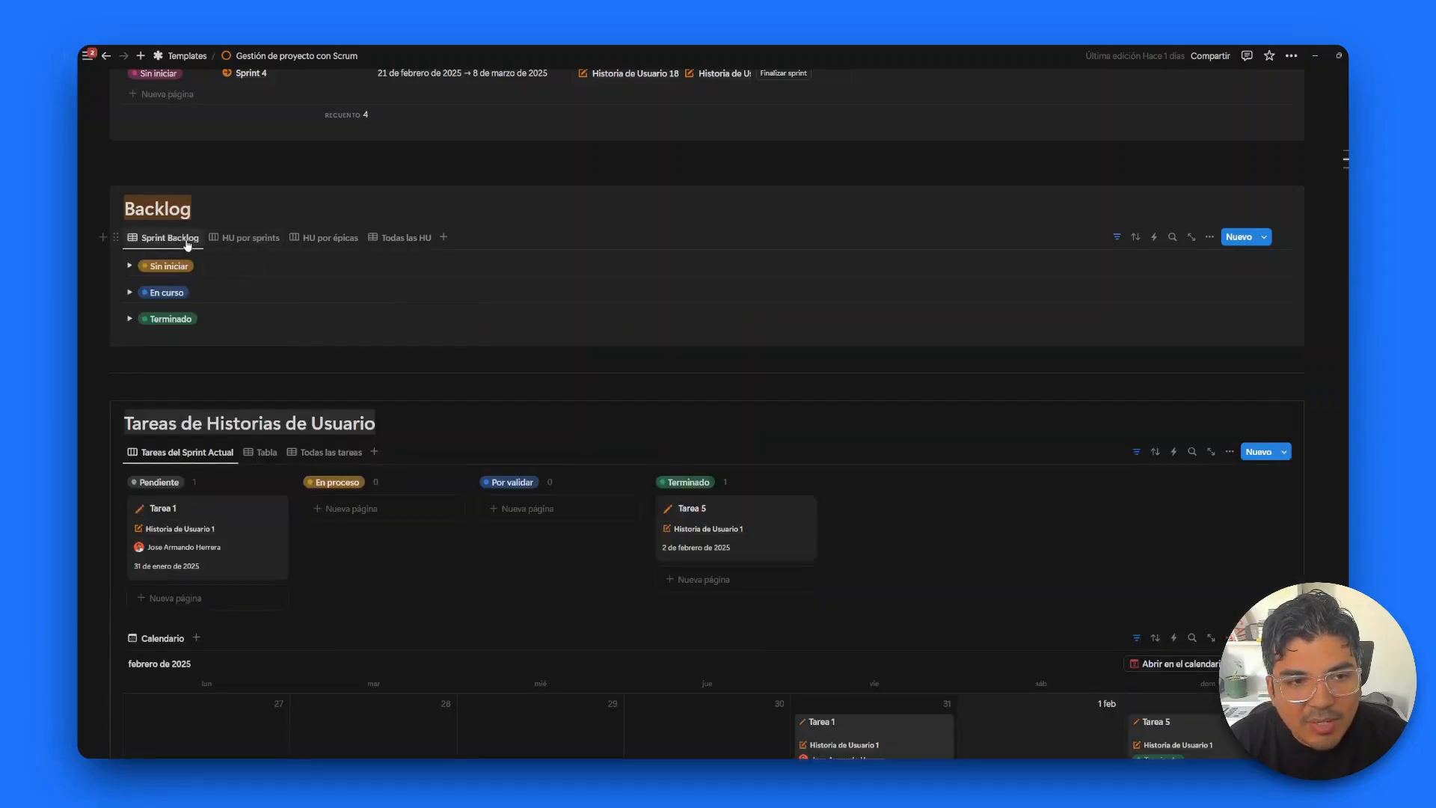
pyautogui.click(131, 268)
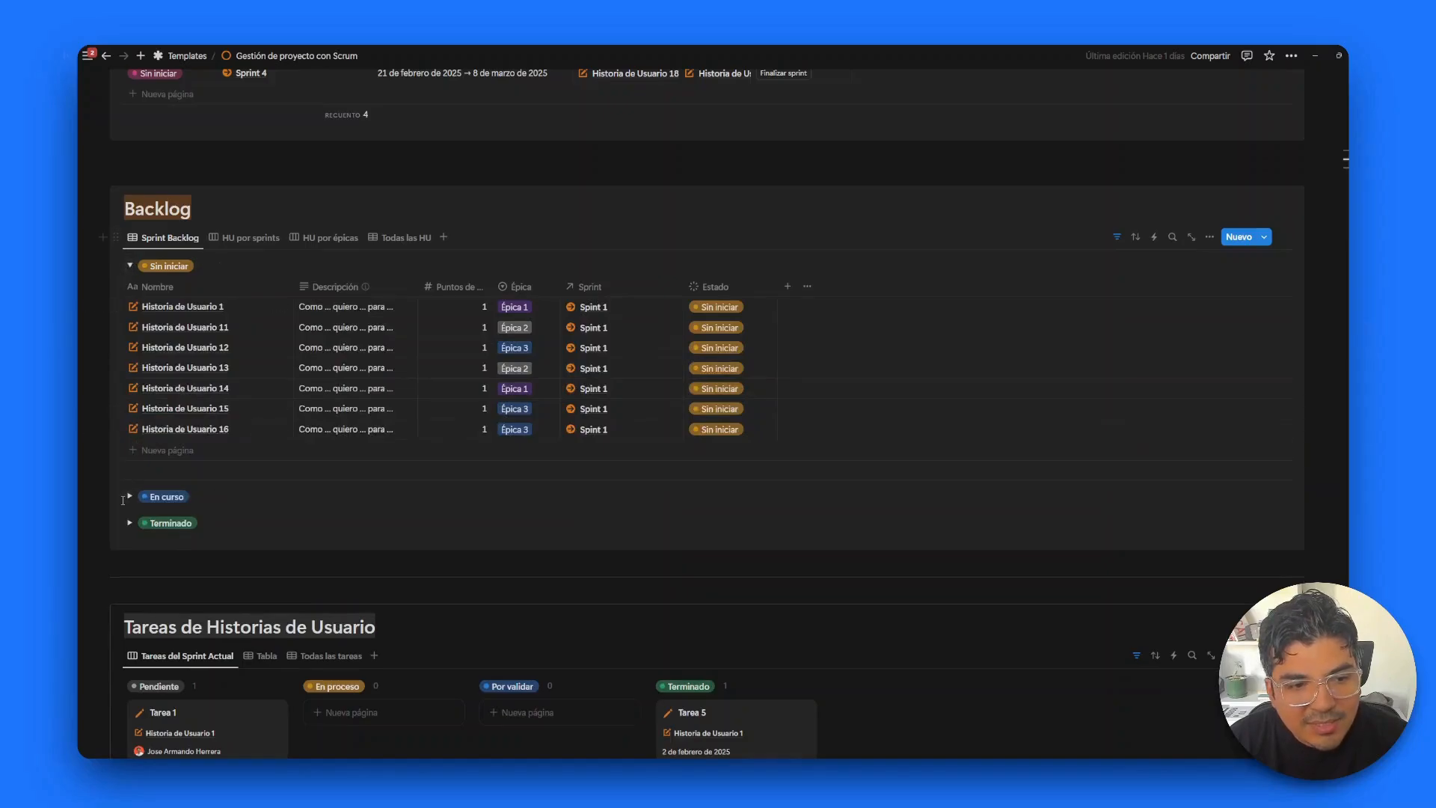
pyautogui.click(128, 497)
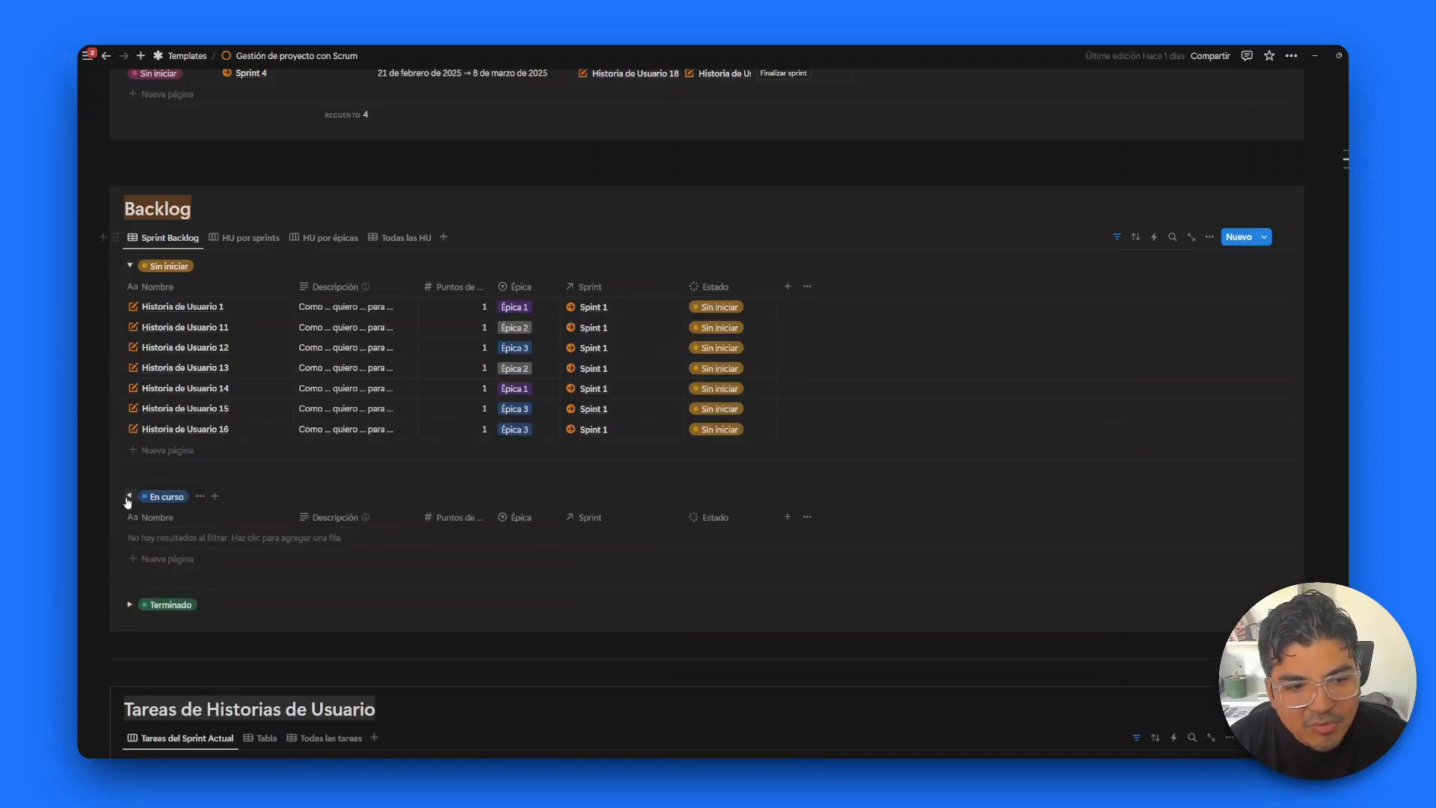
pyautogui.click(235, 239)
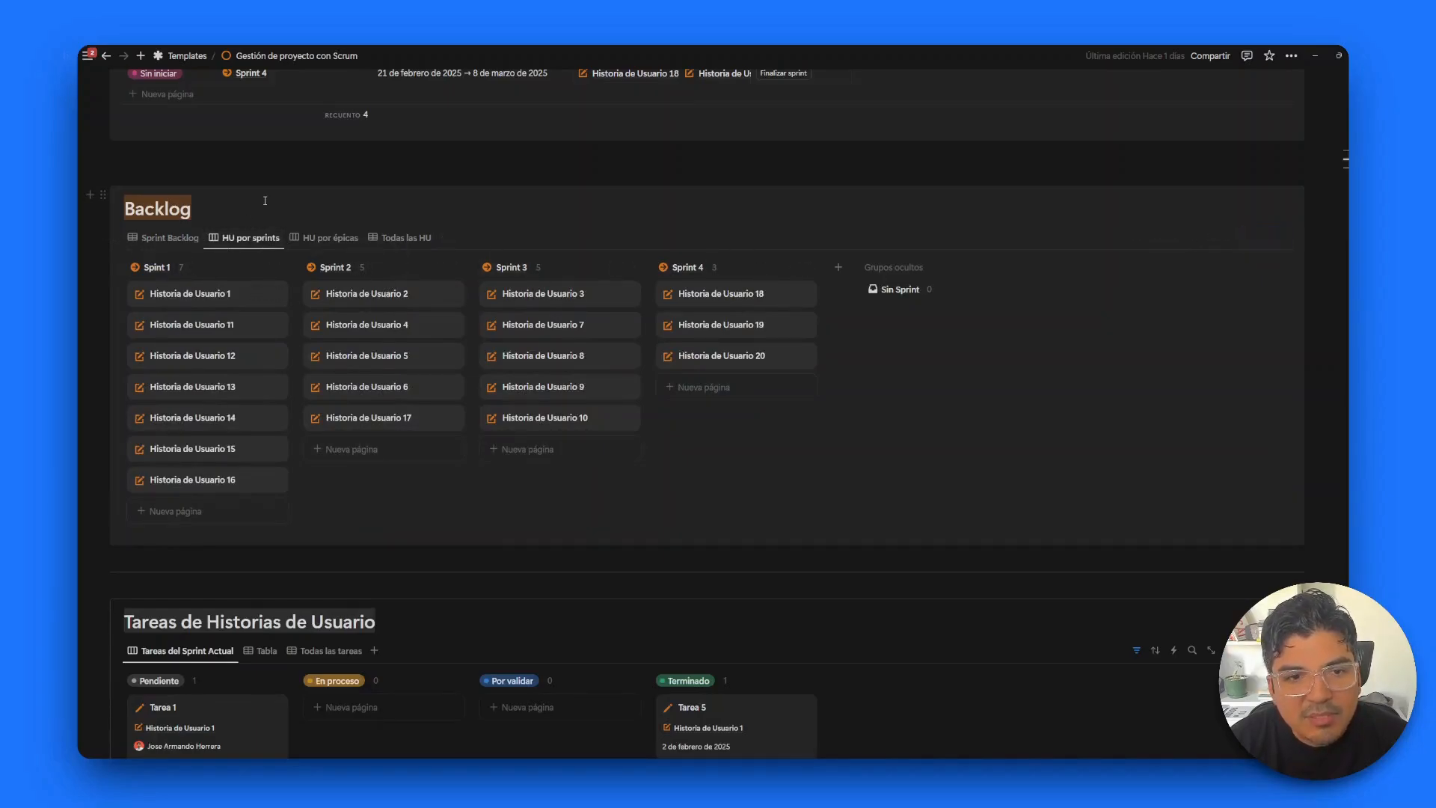
pyautogui.click(323, 238)
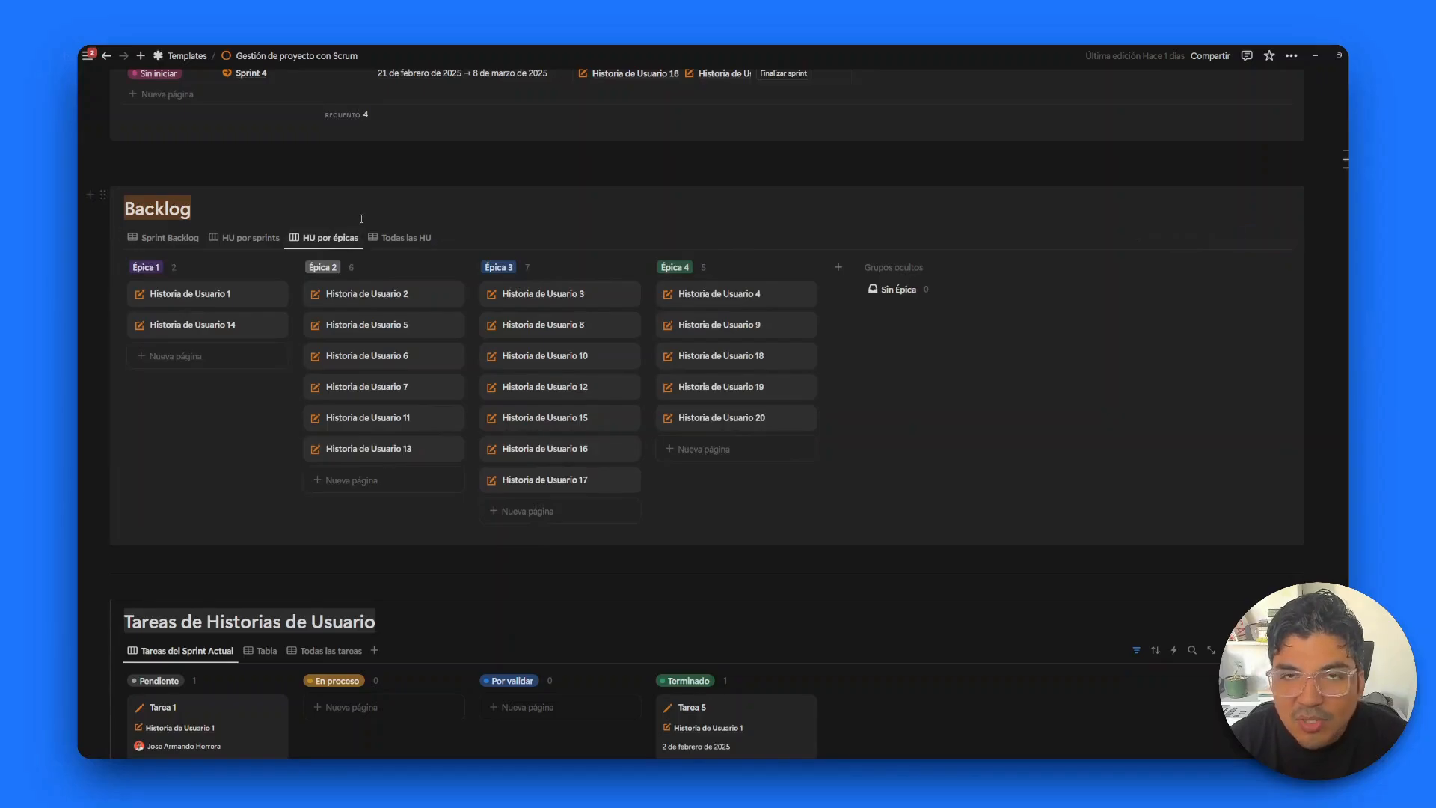
pyautogui.click(175, 239)
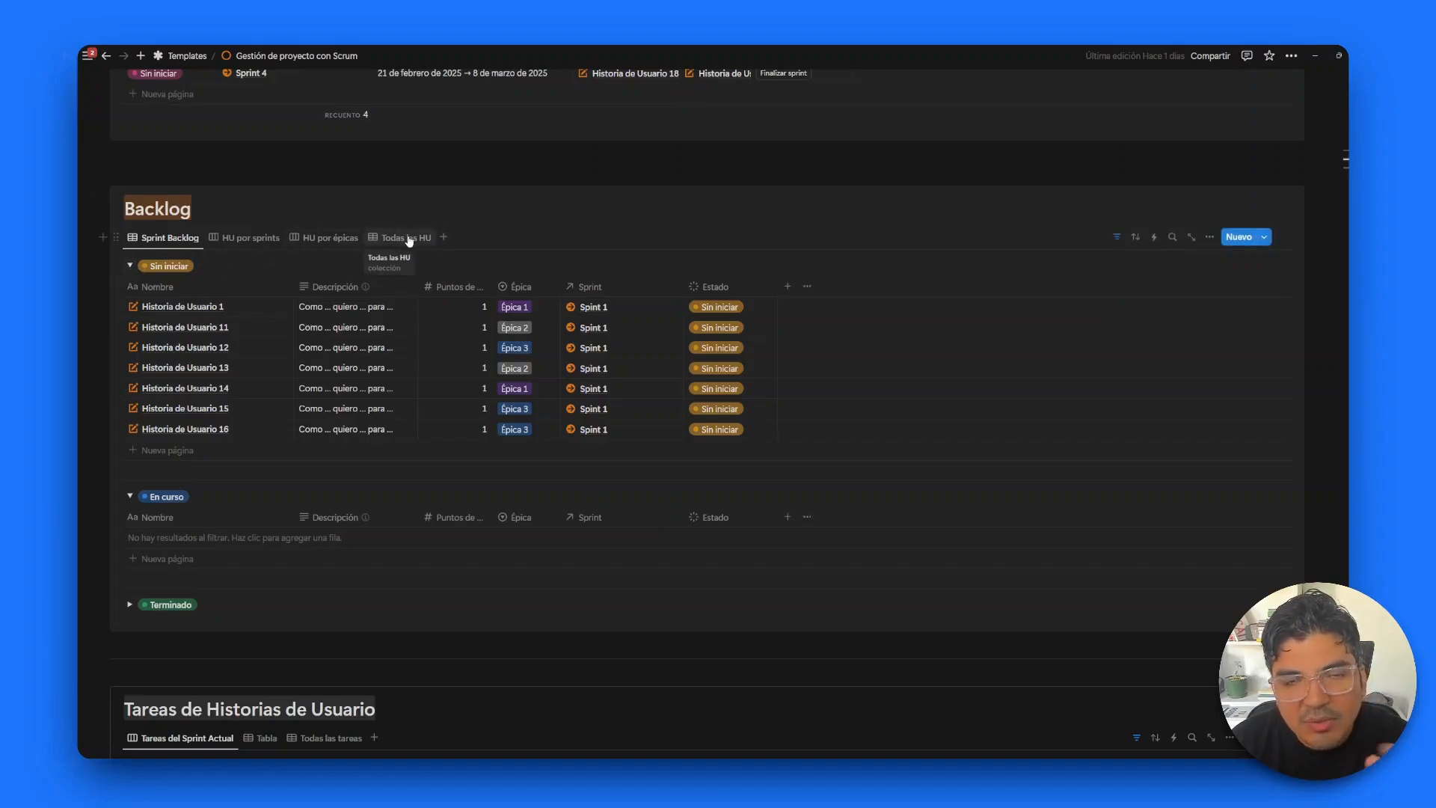
pyautogui.click(130, 266)
# Step: Examine the Tareas de Historias de Usuario board and its calendar, and return to the beginning of the page
pyautogui.scroll(-5, 493, 260)
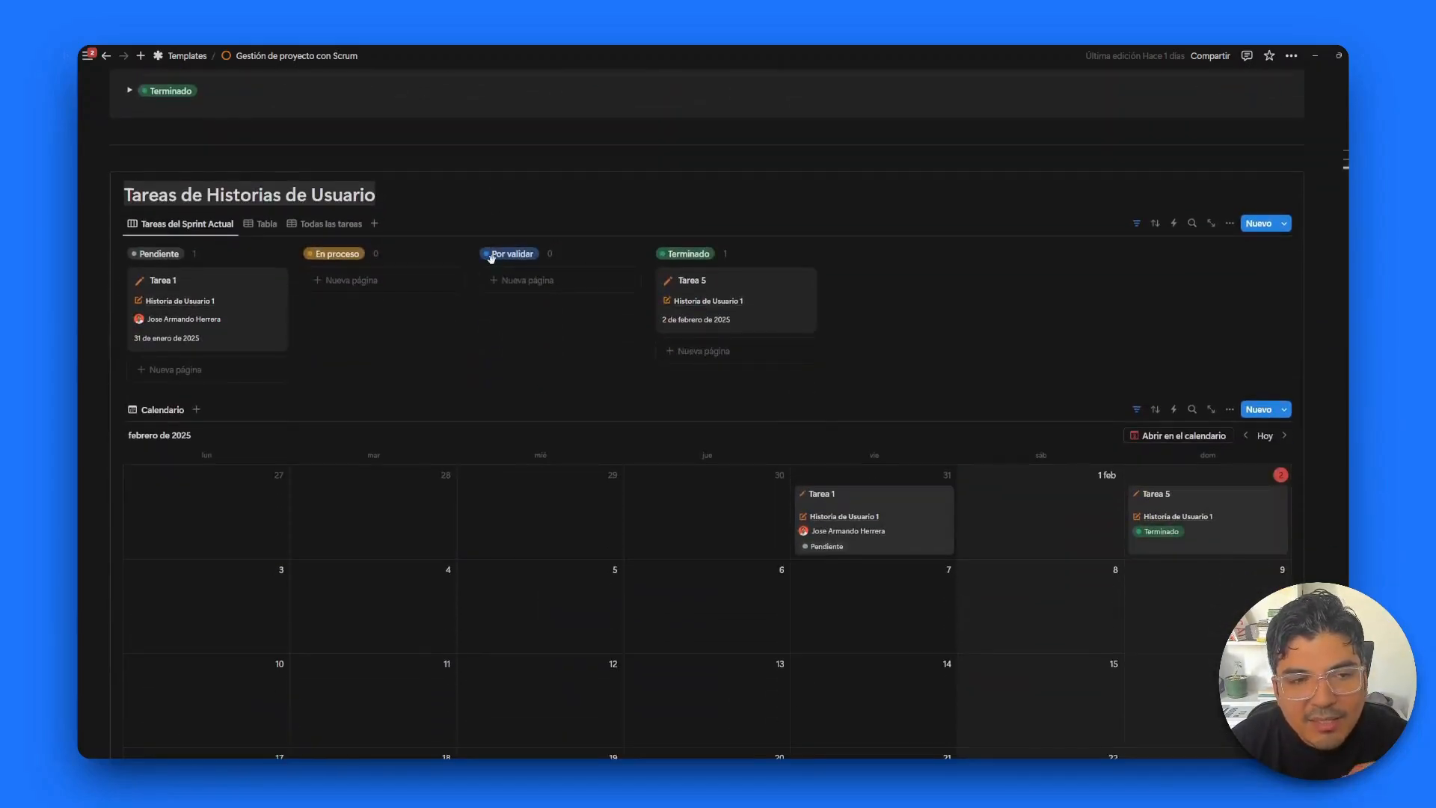
pyautogui.scroll(-2, 492, 259)
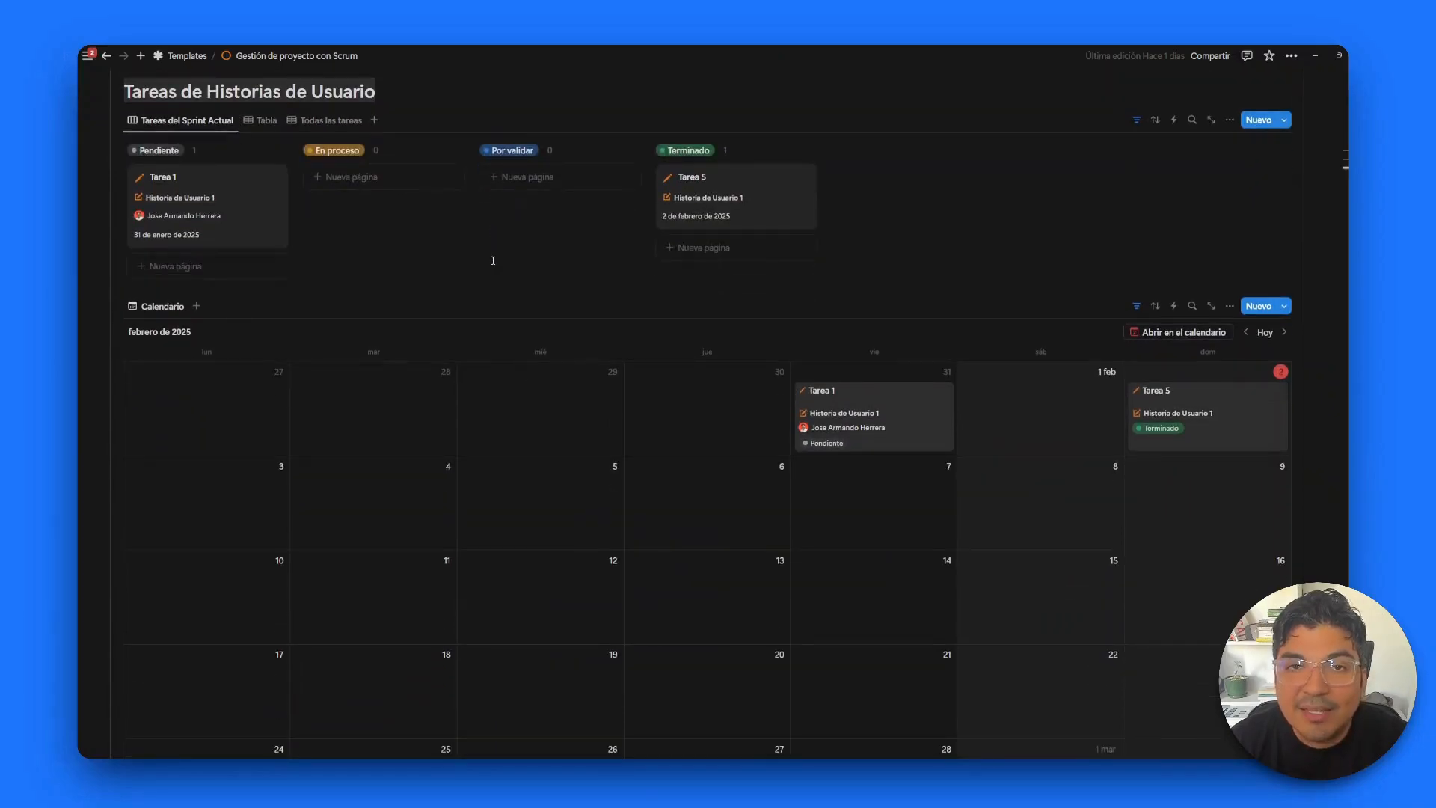
pyautogui.scroll(1, 493, 261)
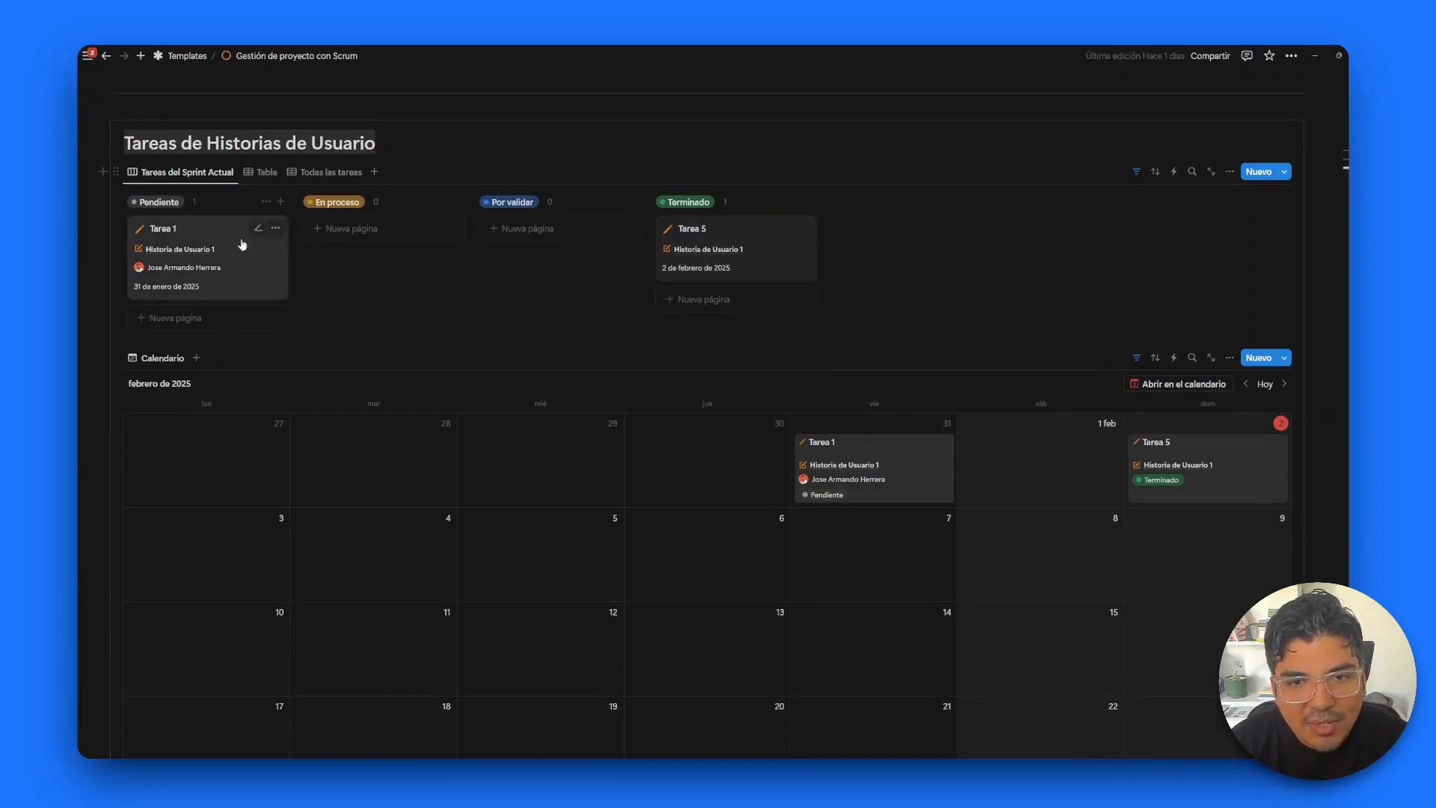
pyautogui.moveTo(206, 229); pyautogui.dragTo(233, 196)
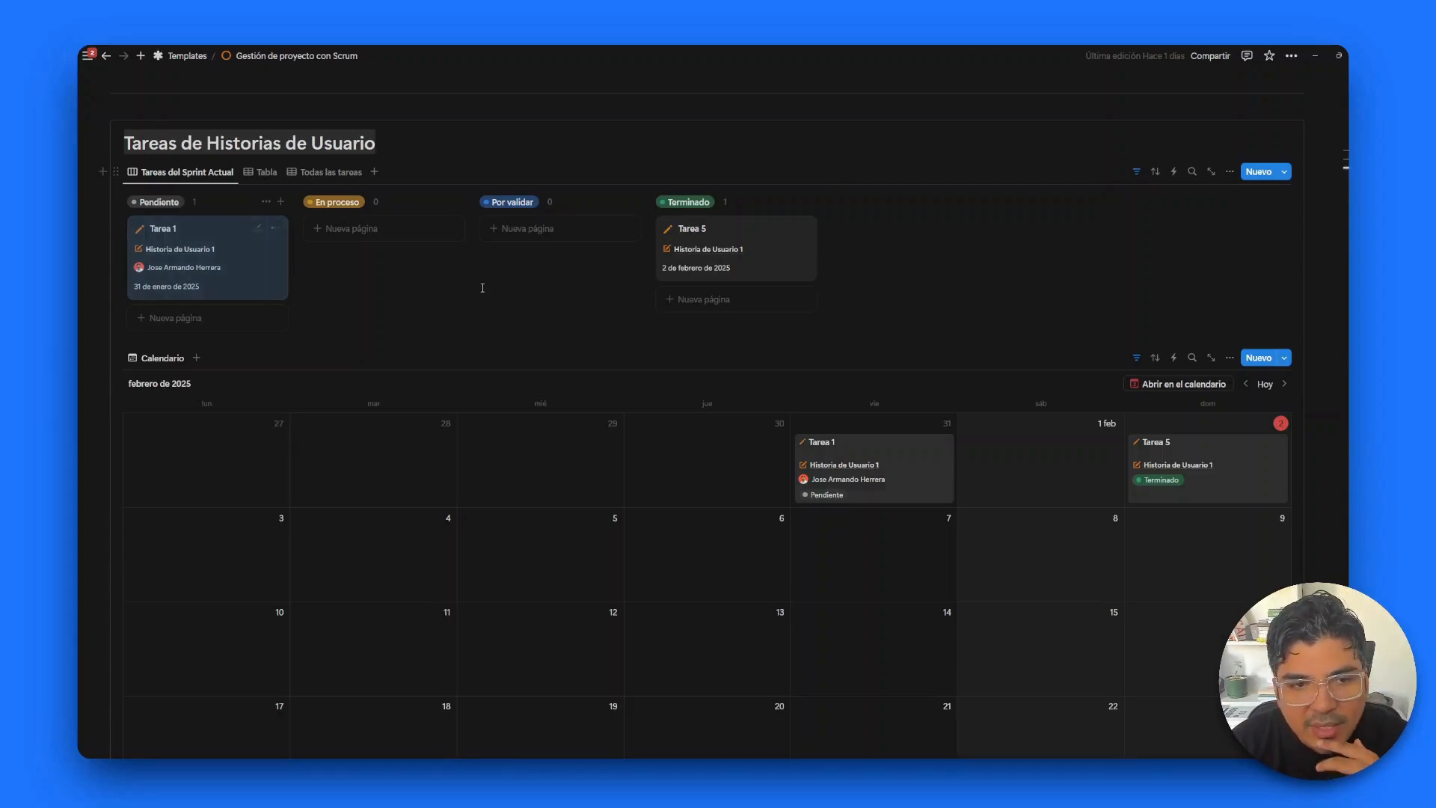
pyautogui.scroll(-1, 192, 235)
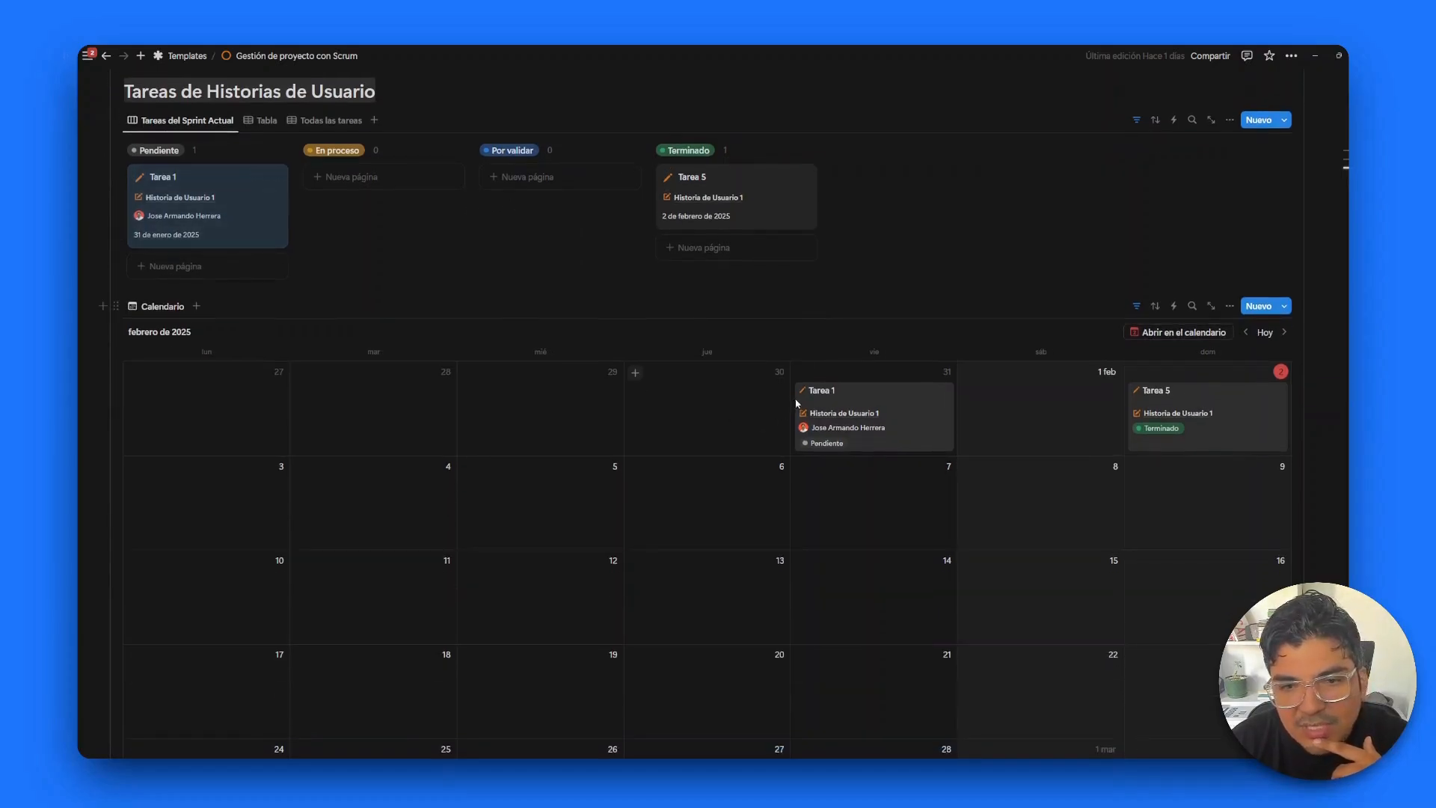
pyautogui.scroll(-3, 631, 369)
pyautogui.scroll(-1, 795, 403)
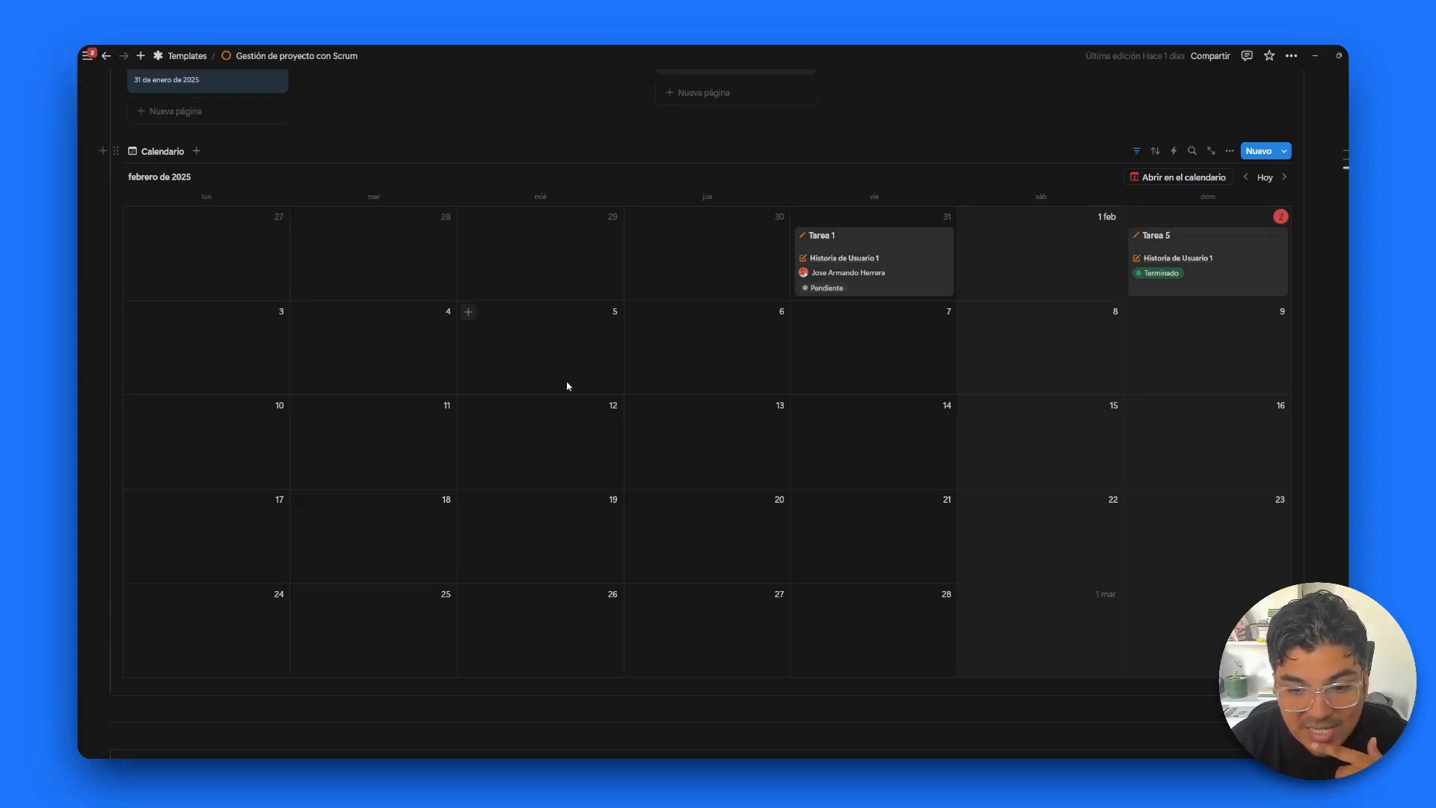
pyautogui.scroll(-2, 567, 385)
pyautogui.scroll(6, 567, 386)
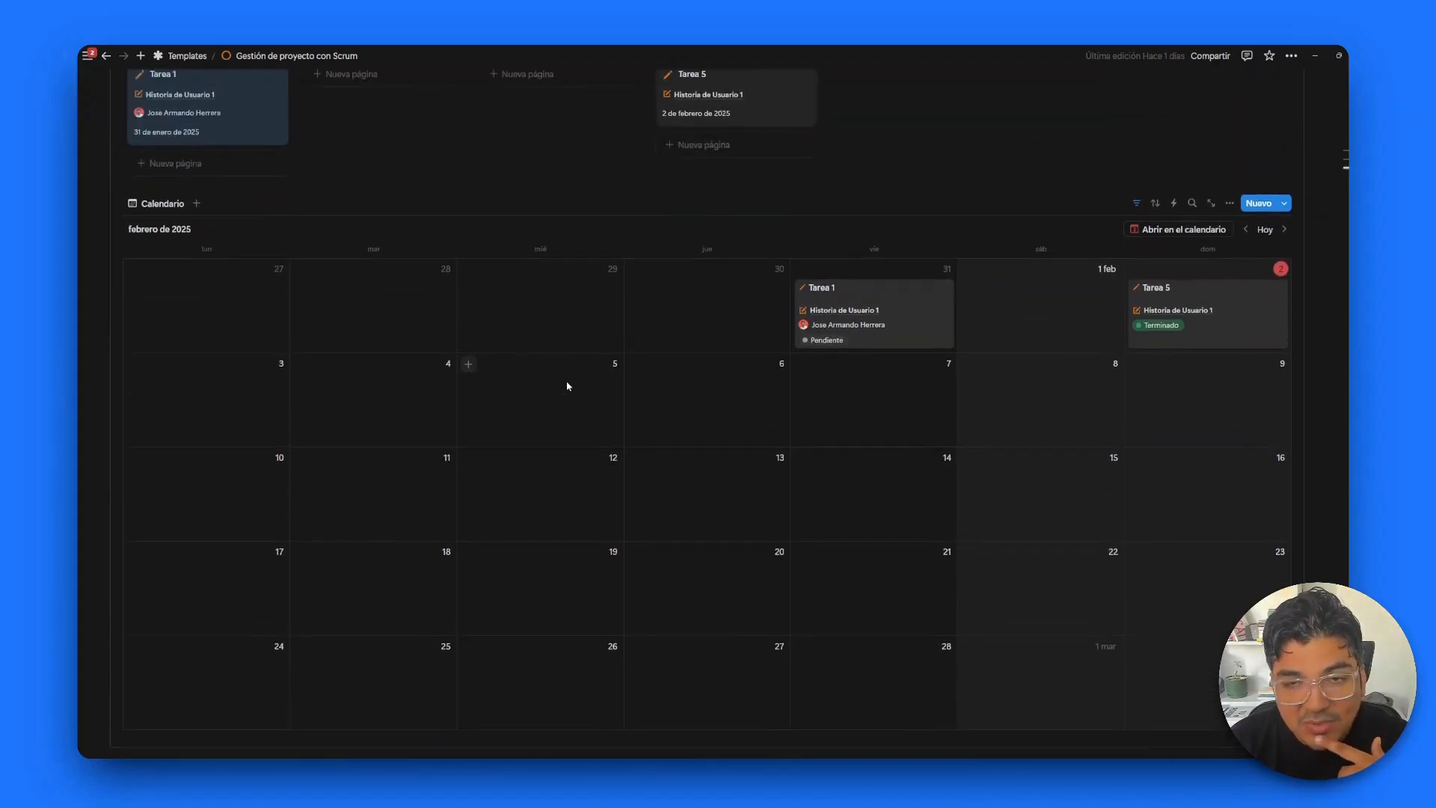
pyautogui.scroll(20, 567, 382)
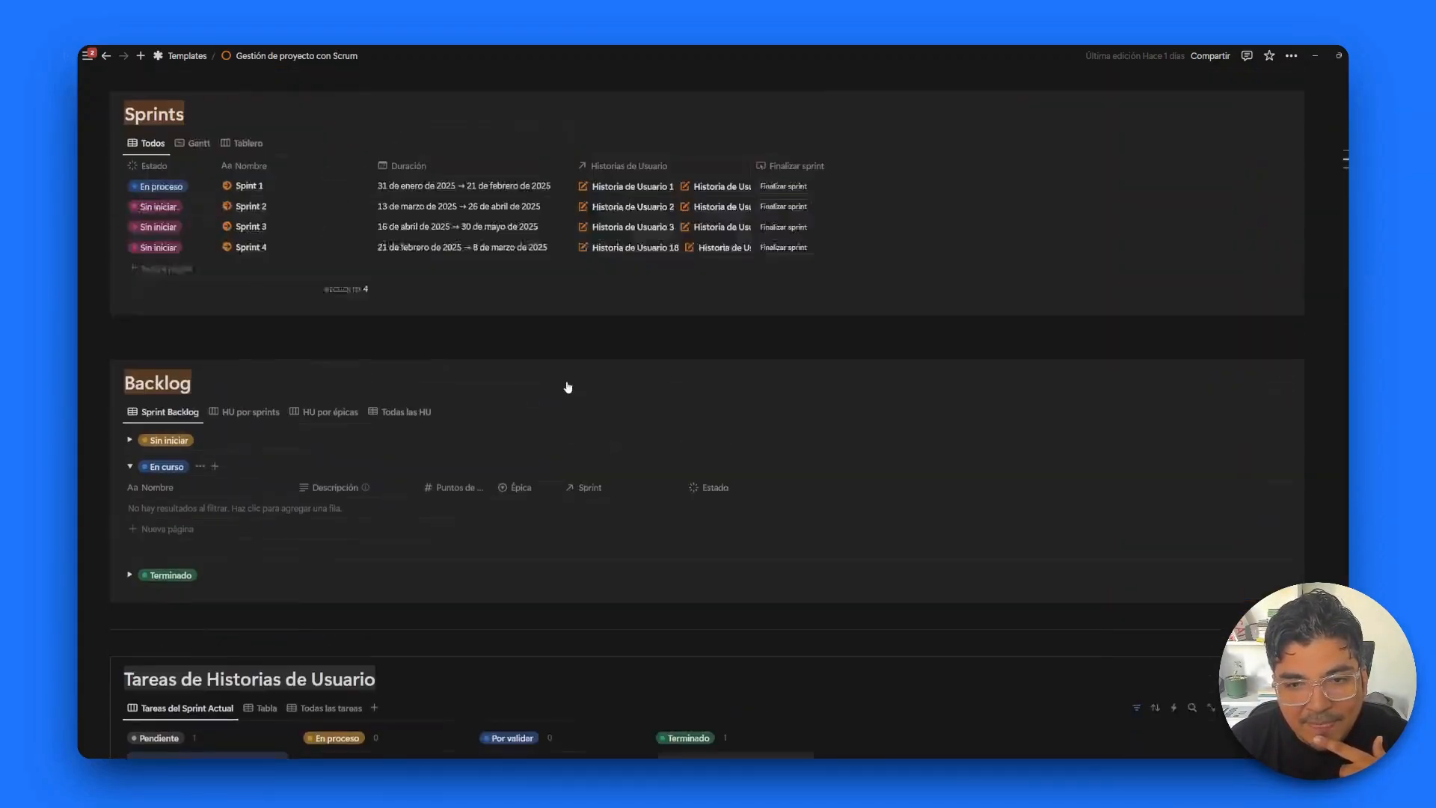
pyautogui.scroll(2, 567, 383)
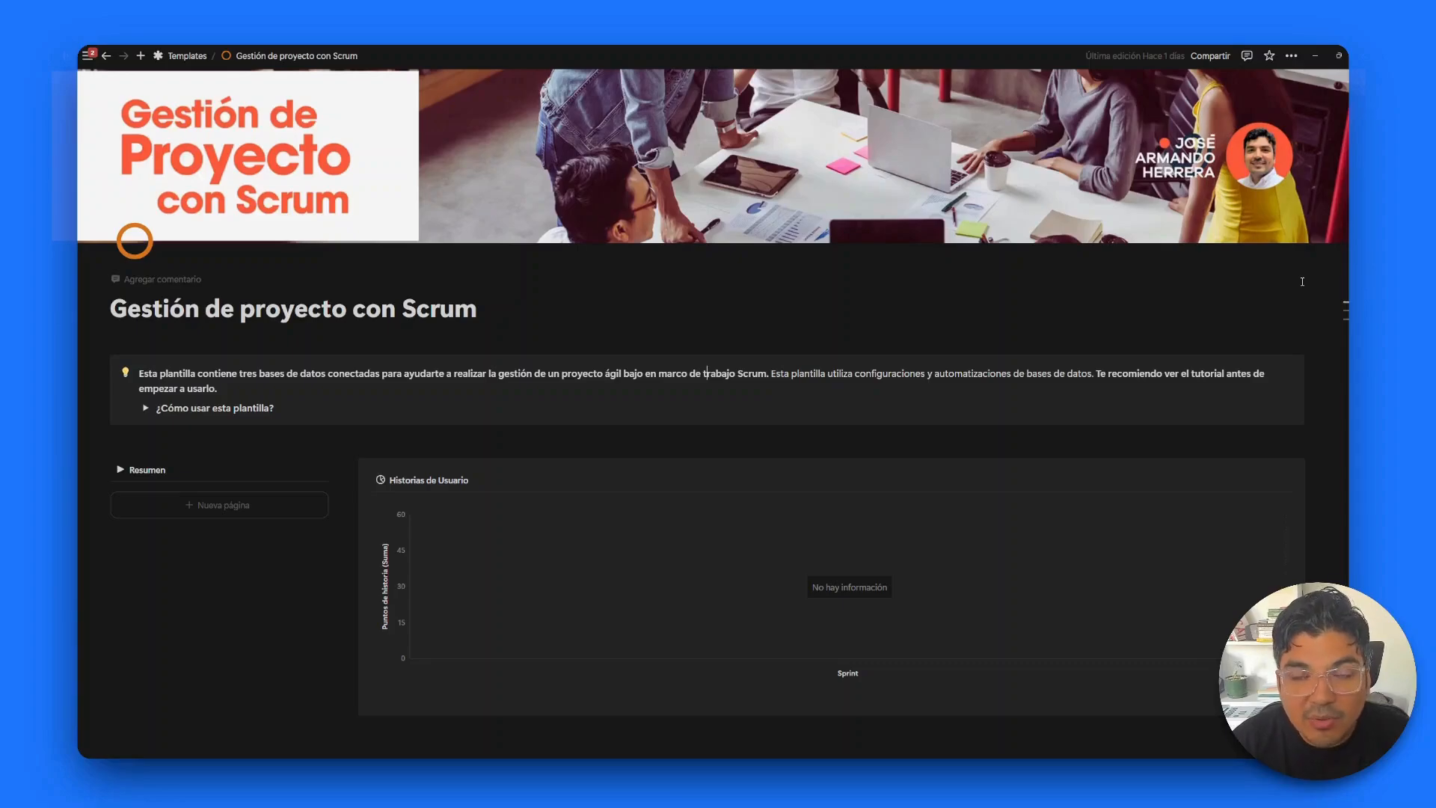
# Step: Expand the Sin iniciar, En curso and Terminado groups in the empty Backlog's Todas las HU view
pyautogui.scroll(-1, 948, 308)
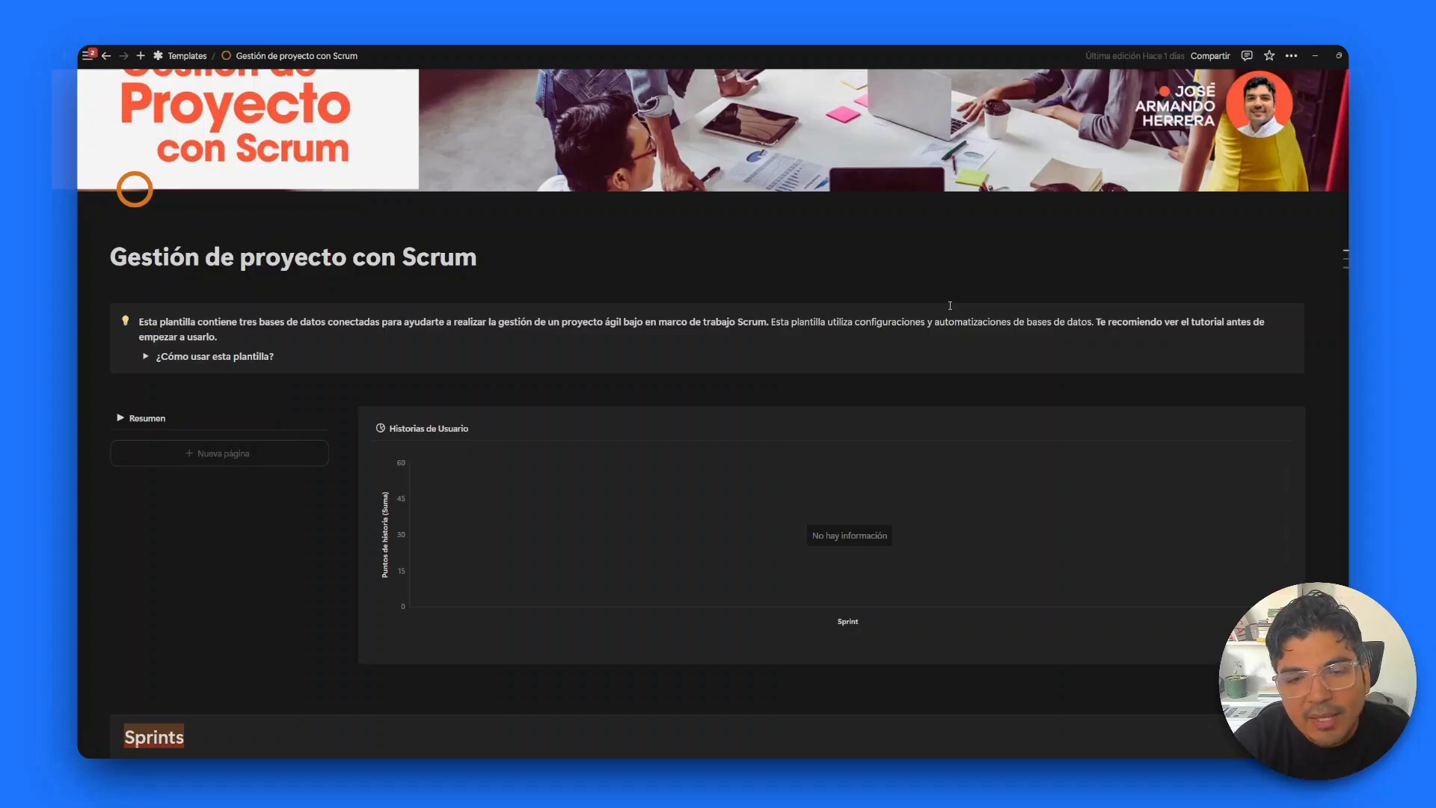
pyautogui.scroll(-8, 950, 305)
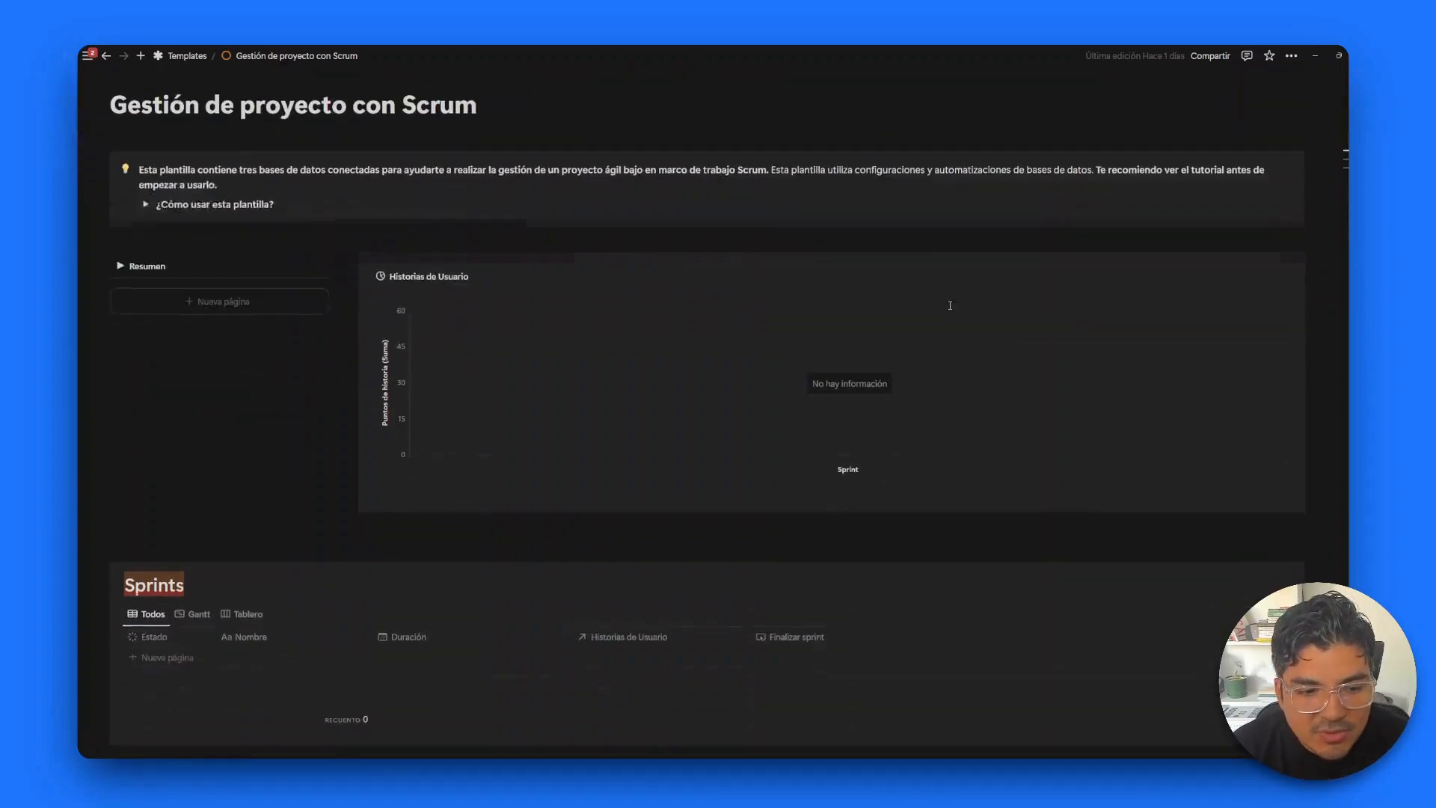
pyautogui.scroll(-1, 950, 305)
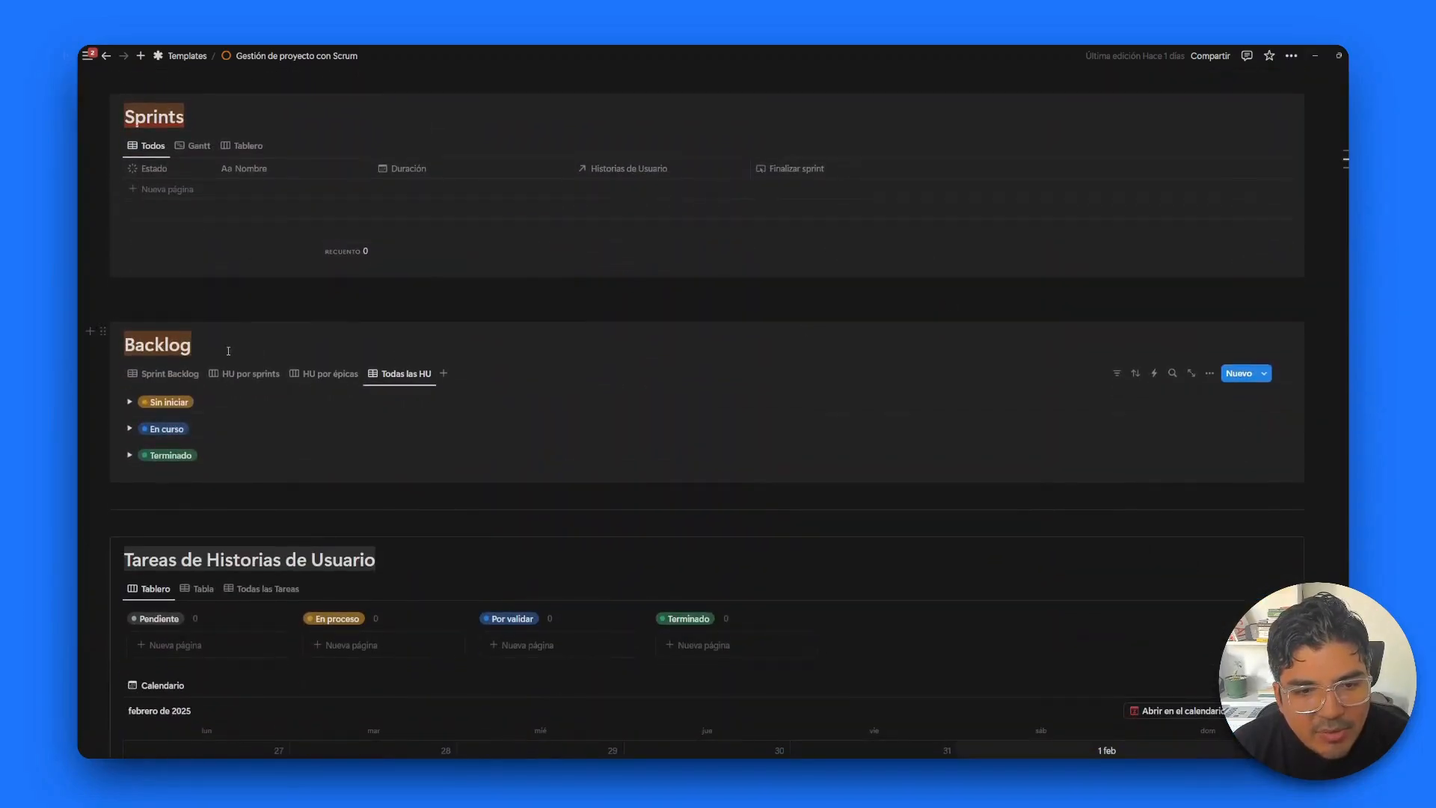
pyautogui.click(126, 404)
pyautogui.click(129, 510)
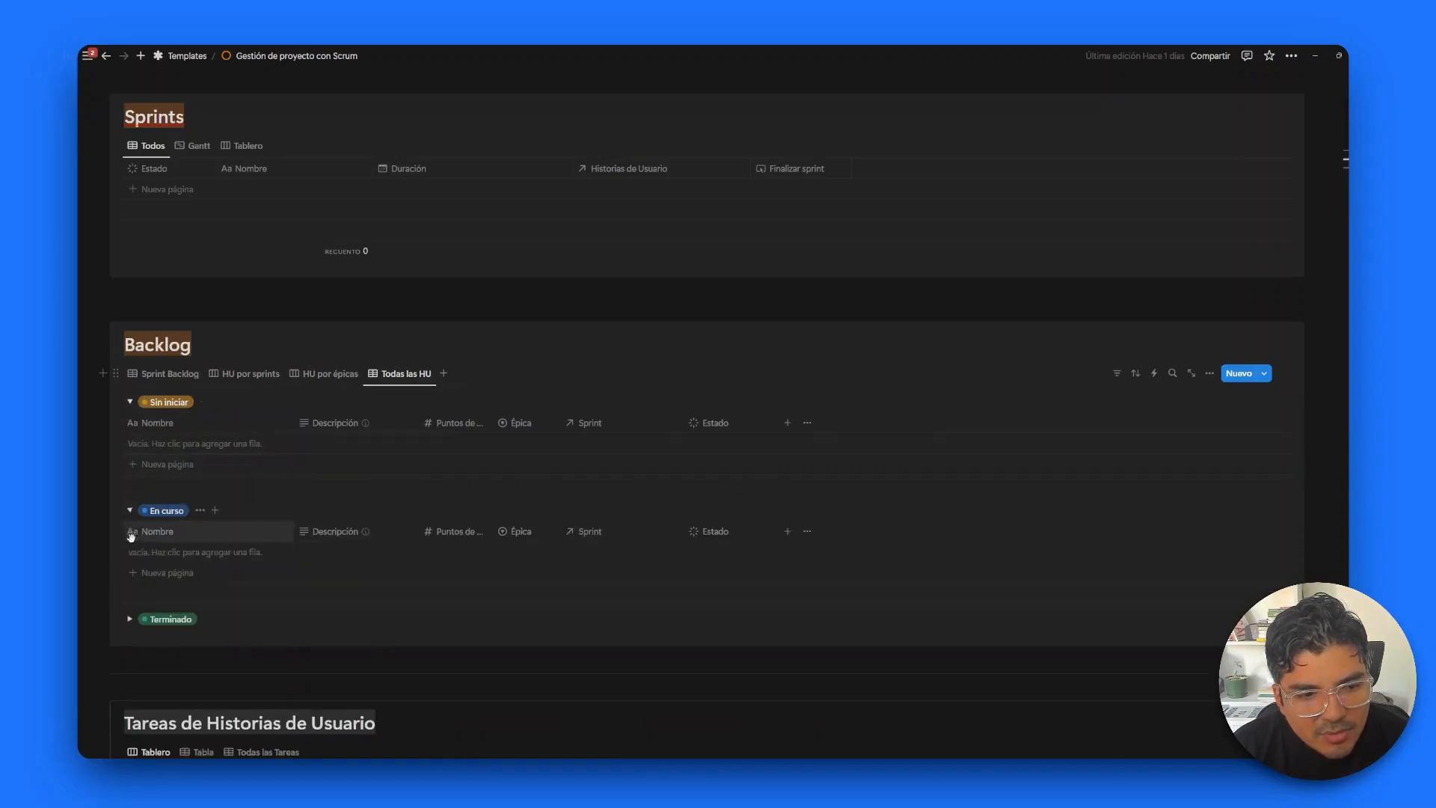
pyautogui.click(129, 618)
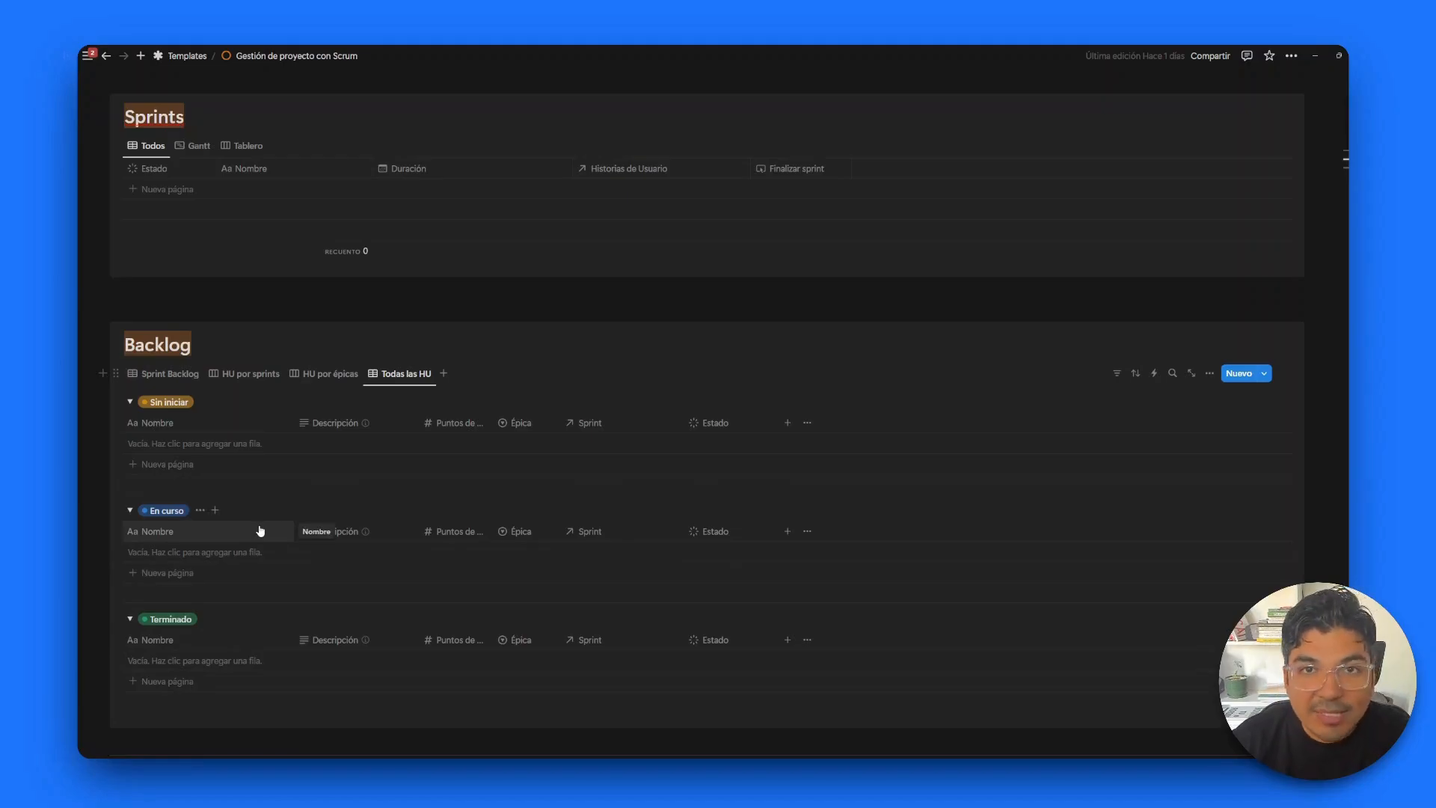
# Step: Add a user story named "Historia 1" to the Sin iniciar group and widen the Puntos de historia column to show its full name
pyautogui.click(187, 465)
pyautogui.write('Historia 1')
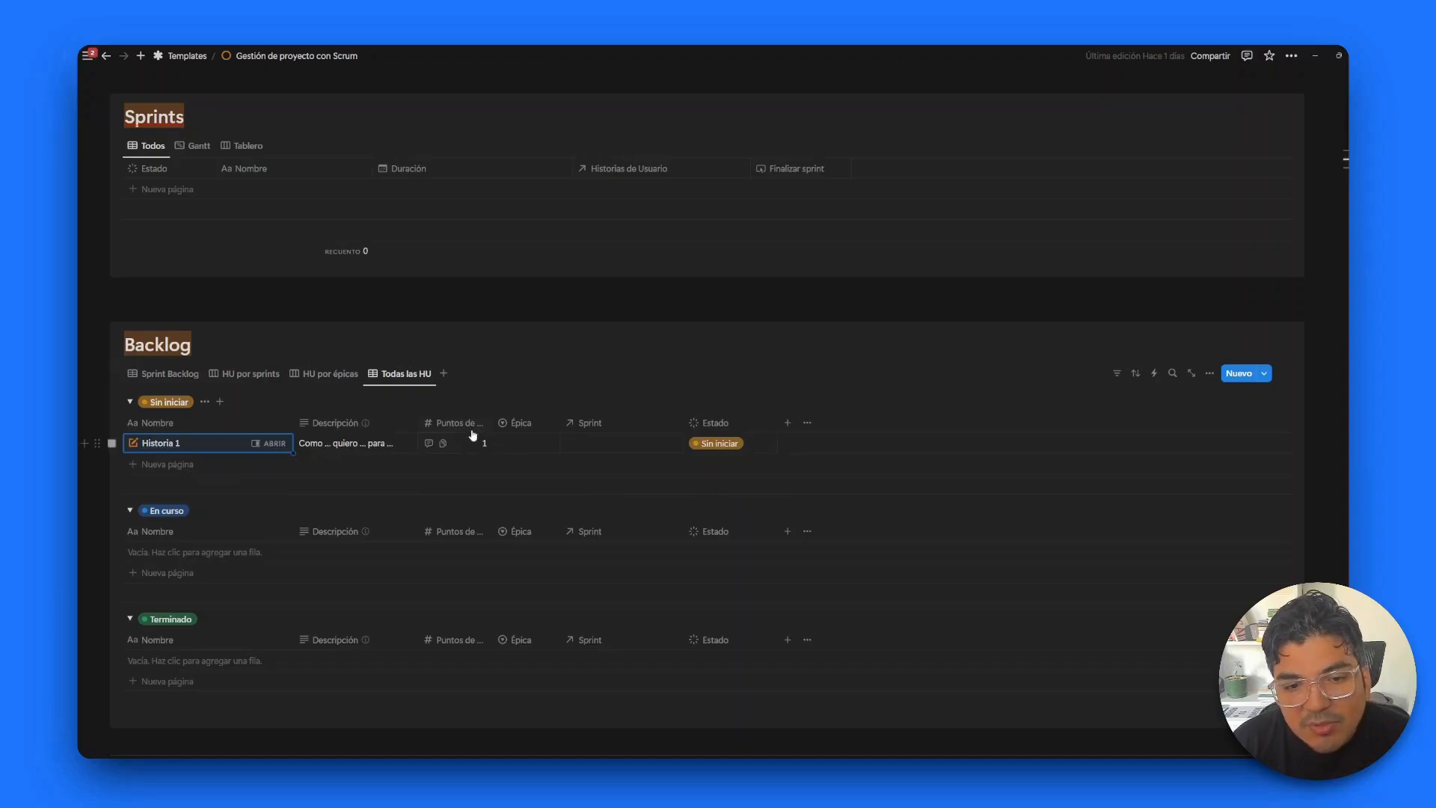
pyautogui.click(494, 424)
pyautogui.click(490, 422)
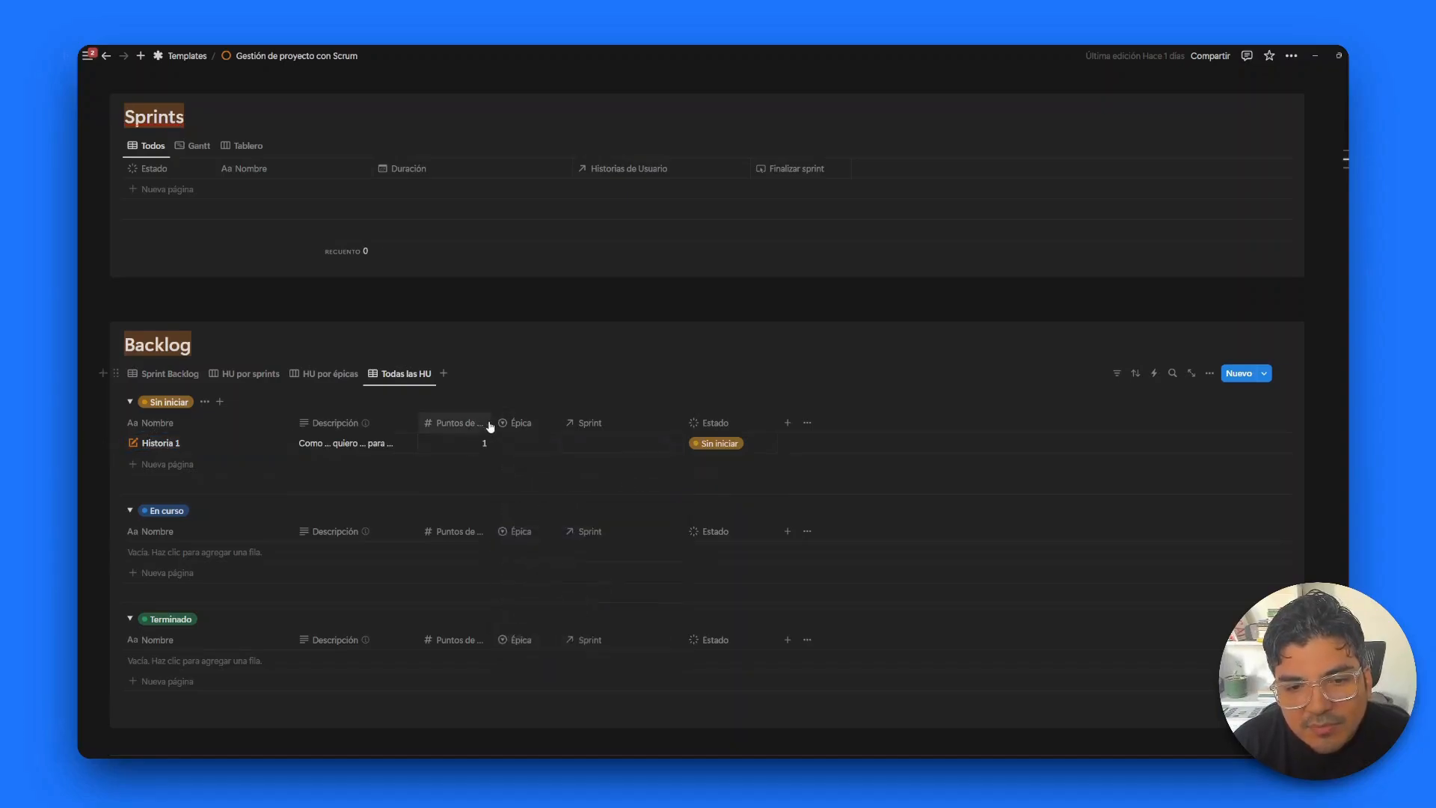
pyautogui.click(494, 424)
pyautogui.press('Escape')
pyautogui.moveTo(491, 421); pyautogui.dragTo(518, 419)
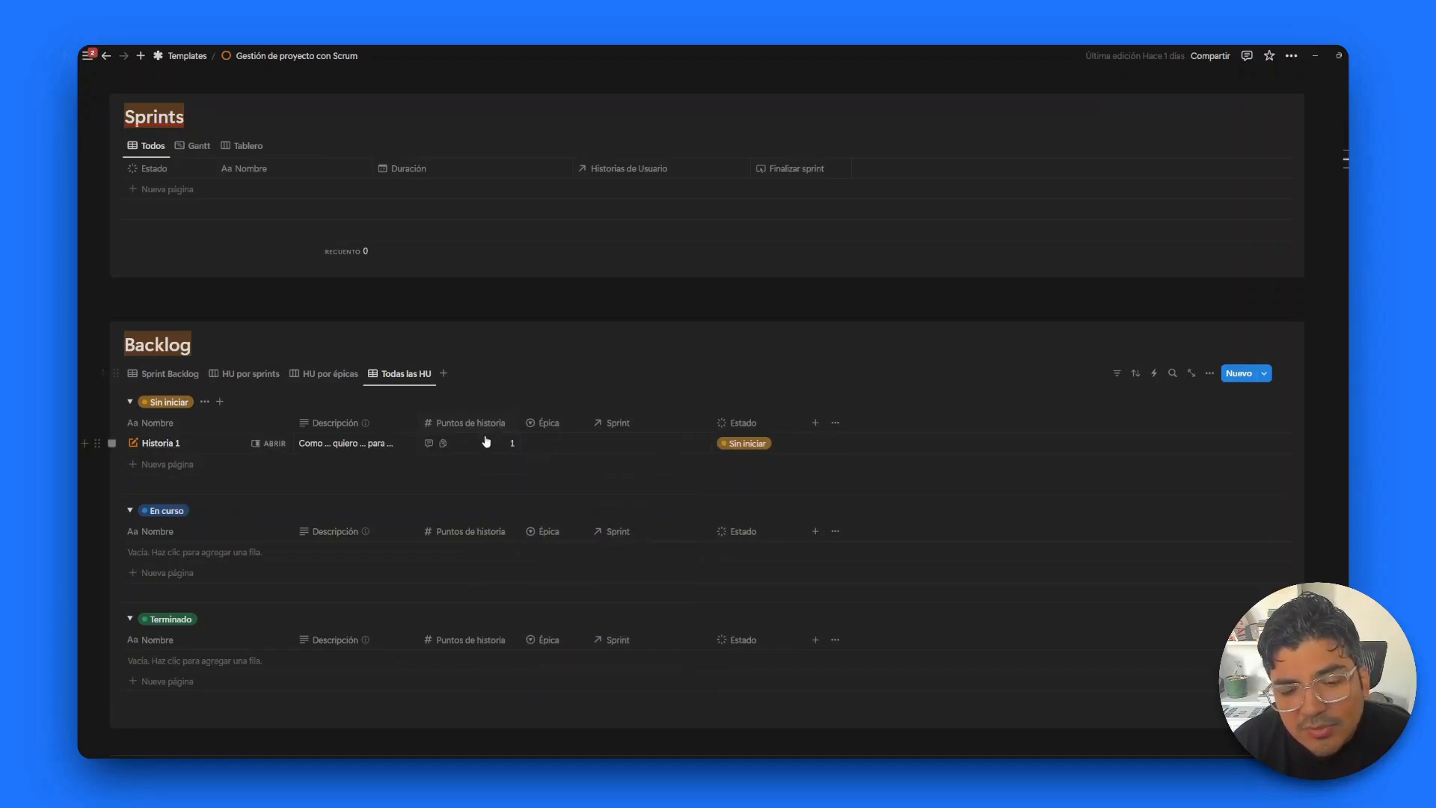
# Step: Open the Épica choices for Historia 1 and try renaming the Épica 1 option to "Épica 1: ..."
pyautogui.click(489, 440)
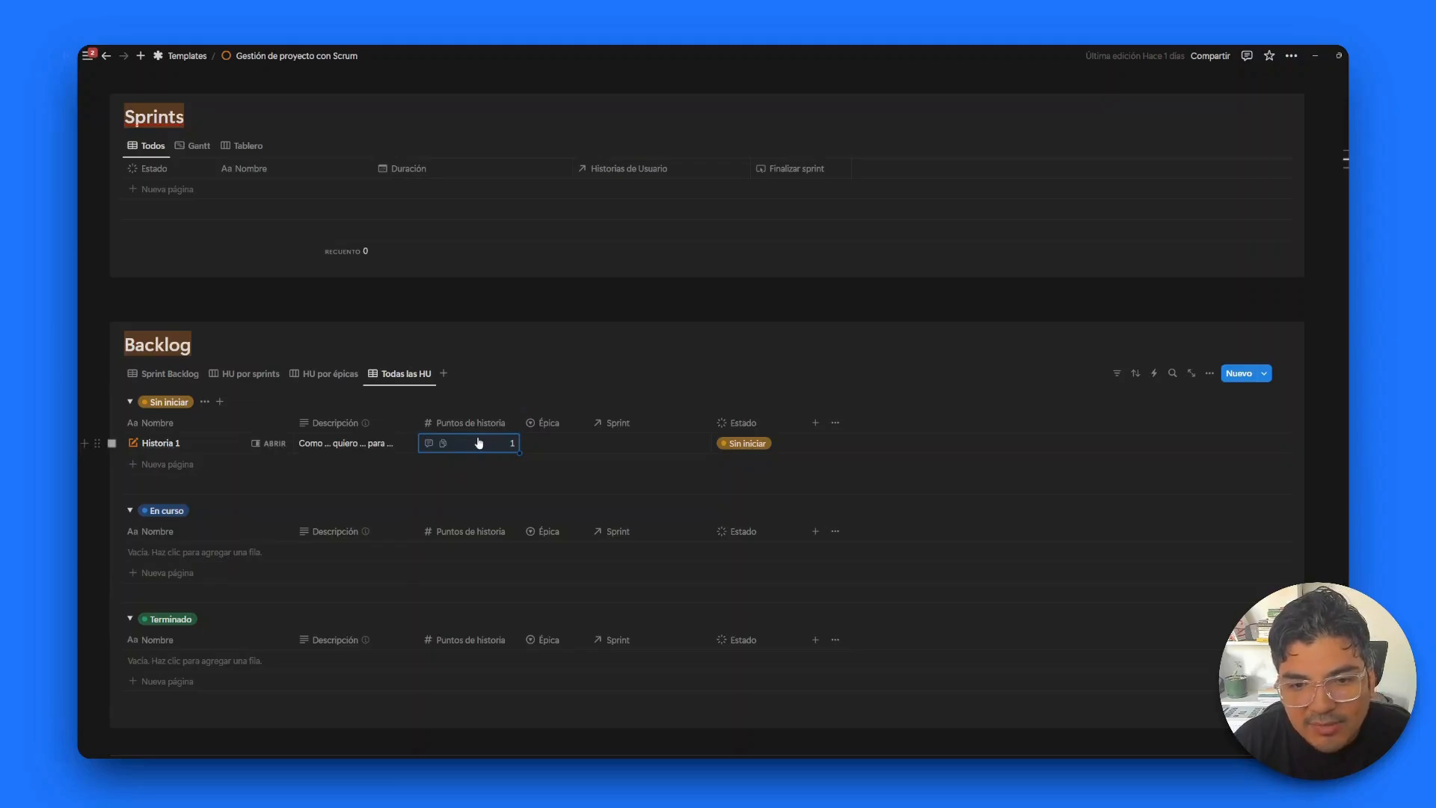
pyautogui.click(571, 445)
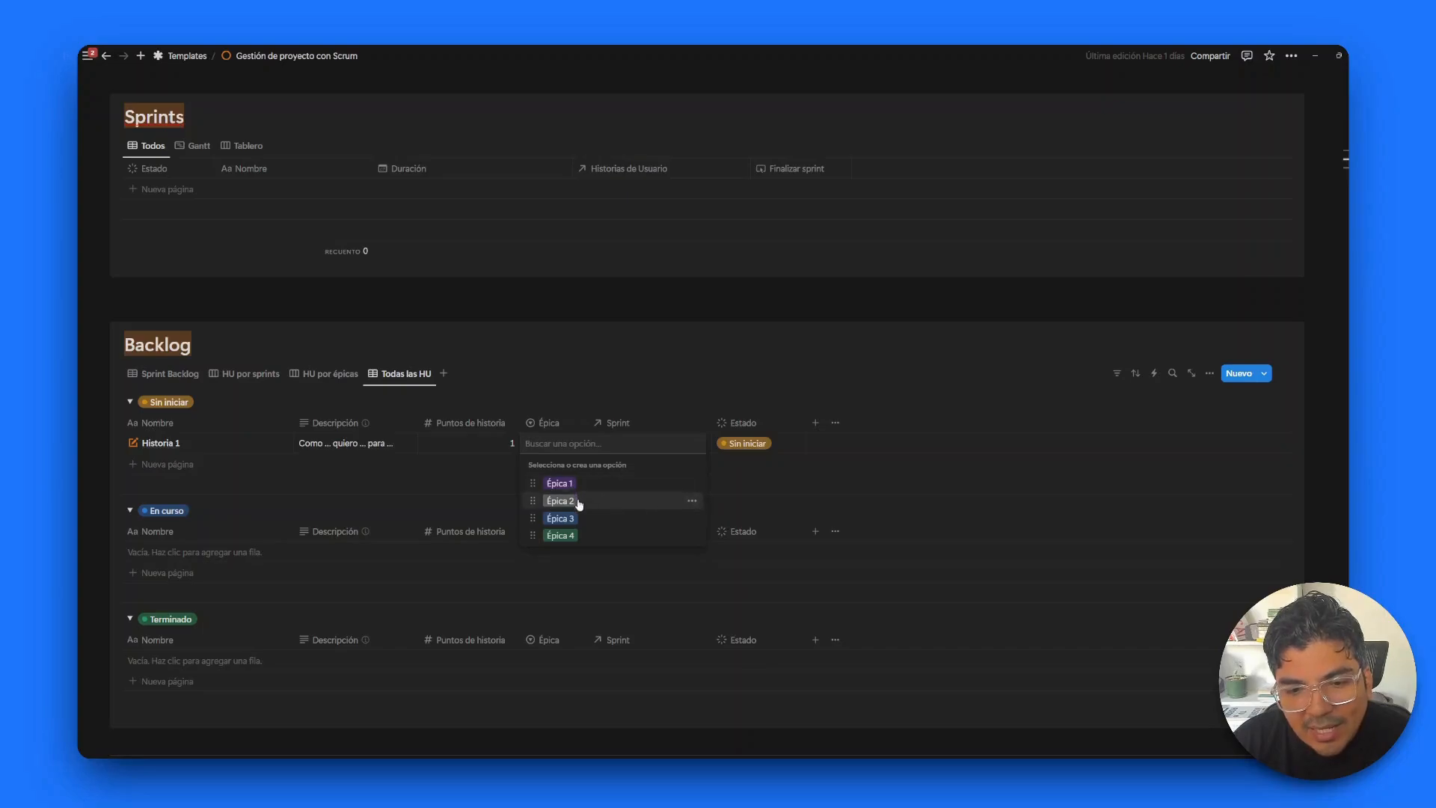
pyautogui.click(692, 483)
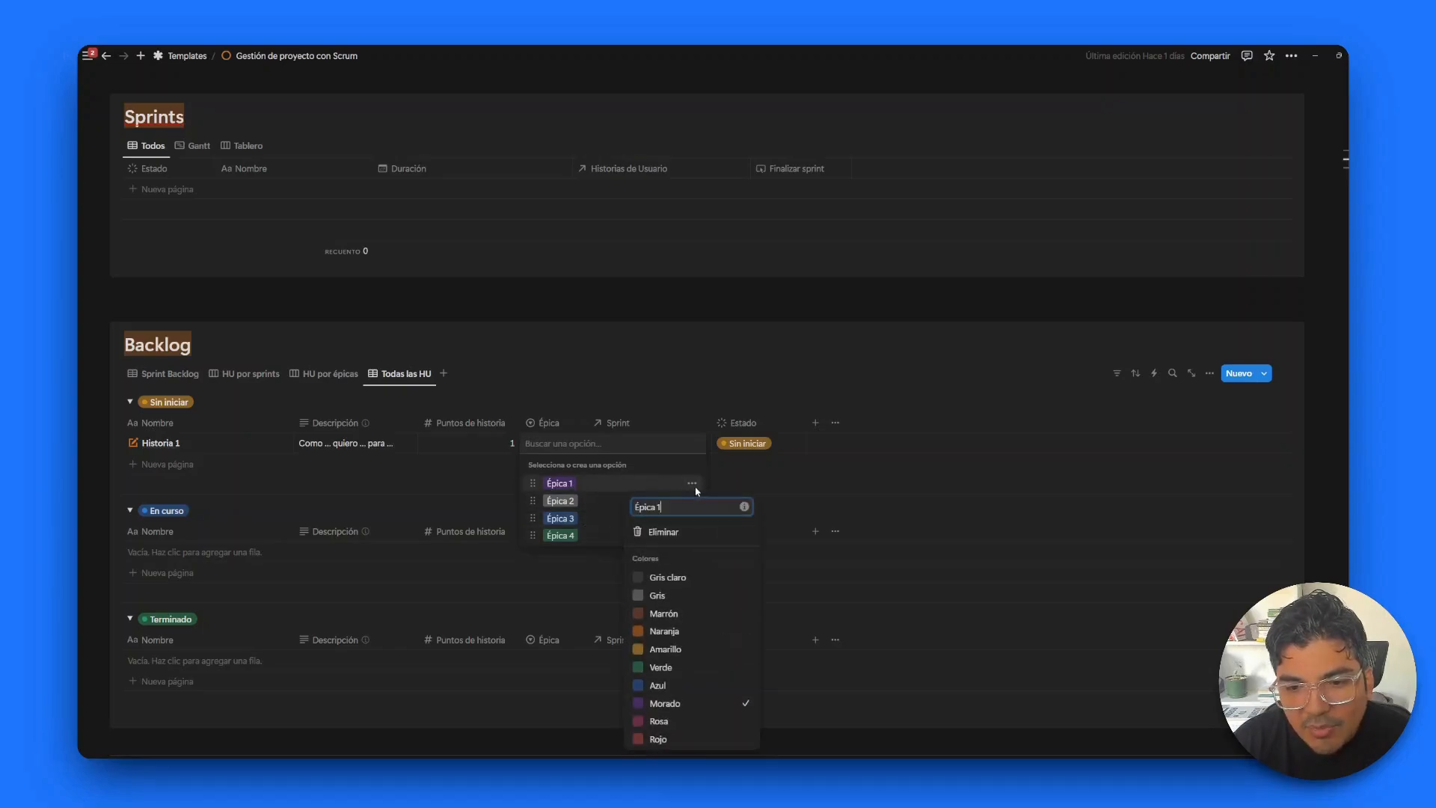
pyautogui.write(': ...')
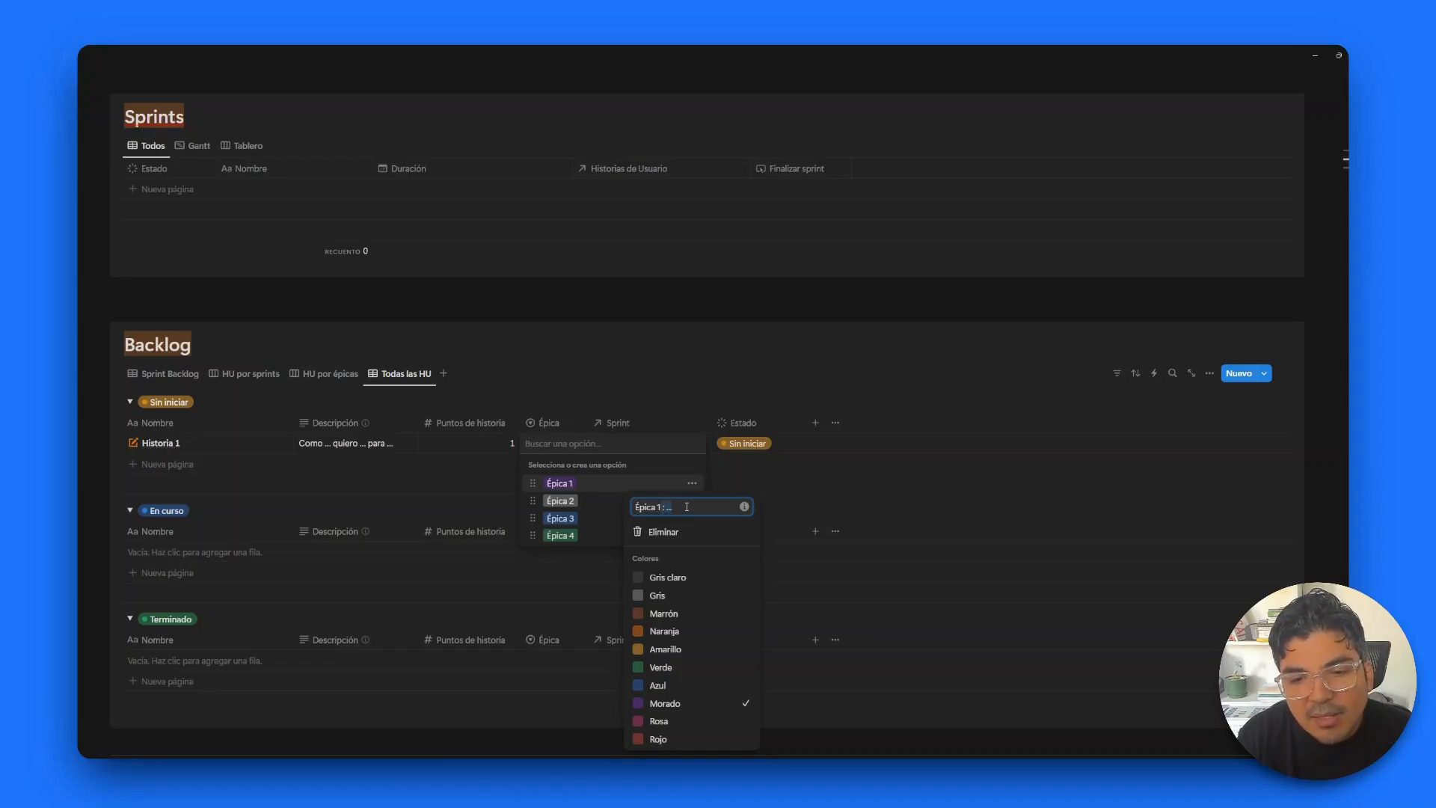
pyautogui.press('Escape')
pyautogui.press('Escape')
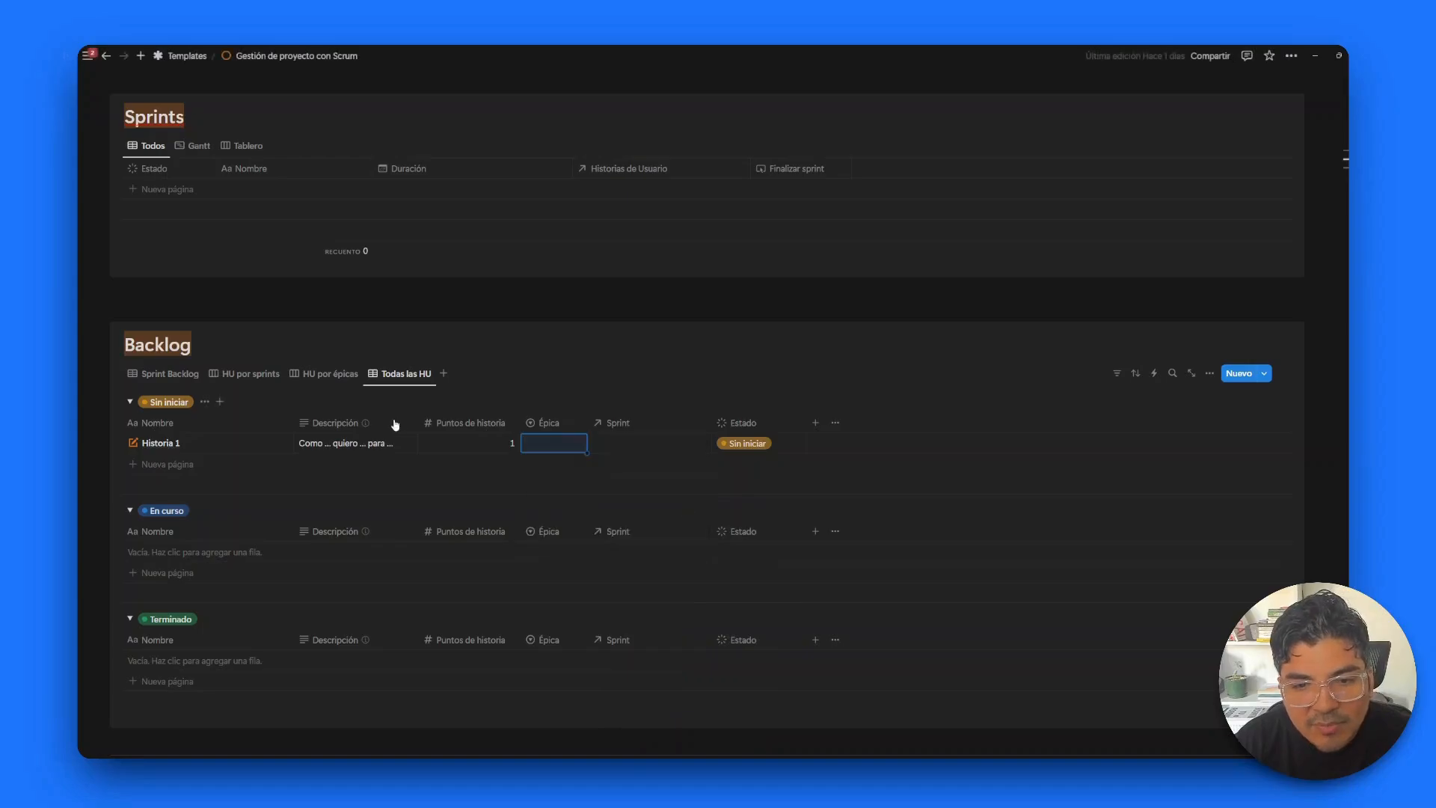
# Step: Add user stories named "Historia 2" through "Historia 7" to the Backlog's Sin iniciar group
pyautogui.click(224, 465)
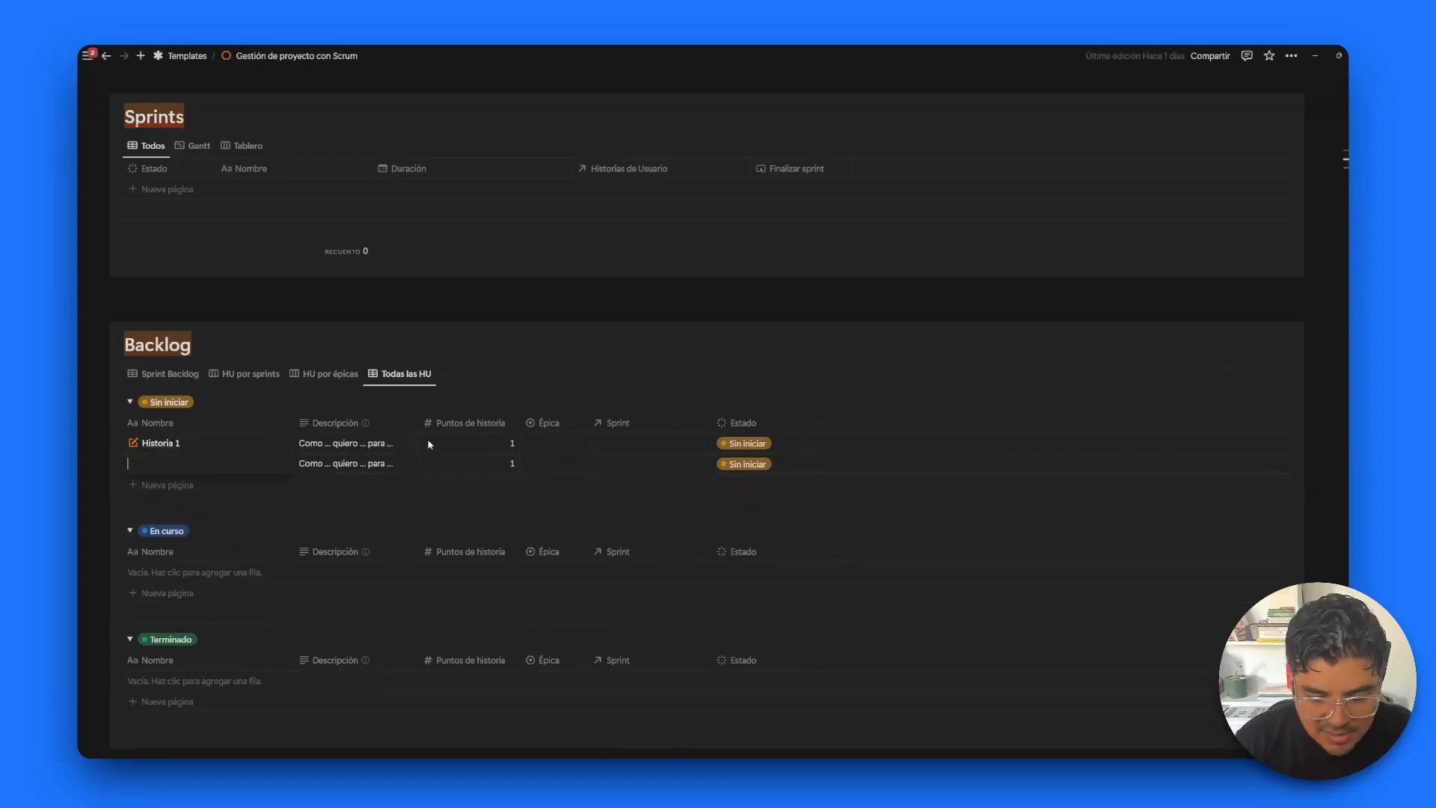
pyautogui.write('Historia 2')
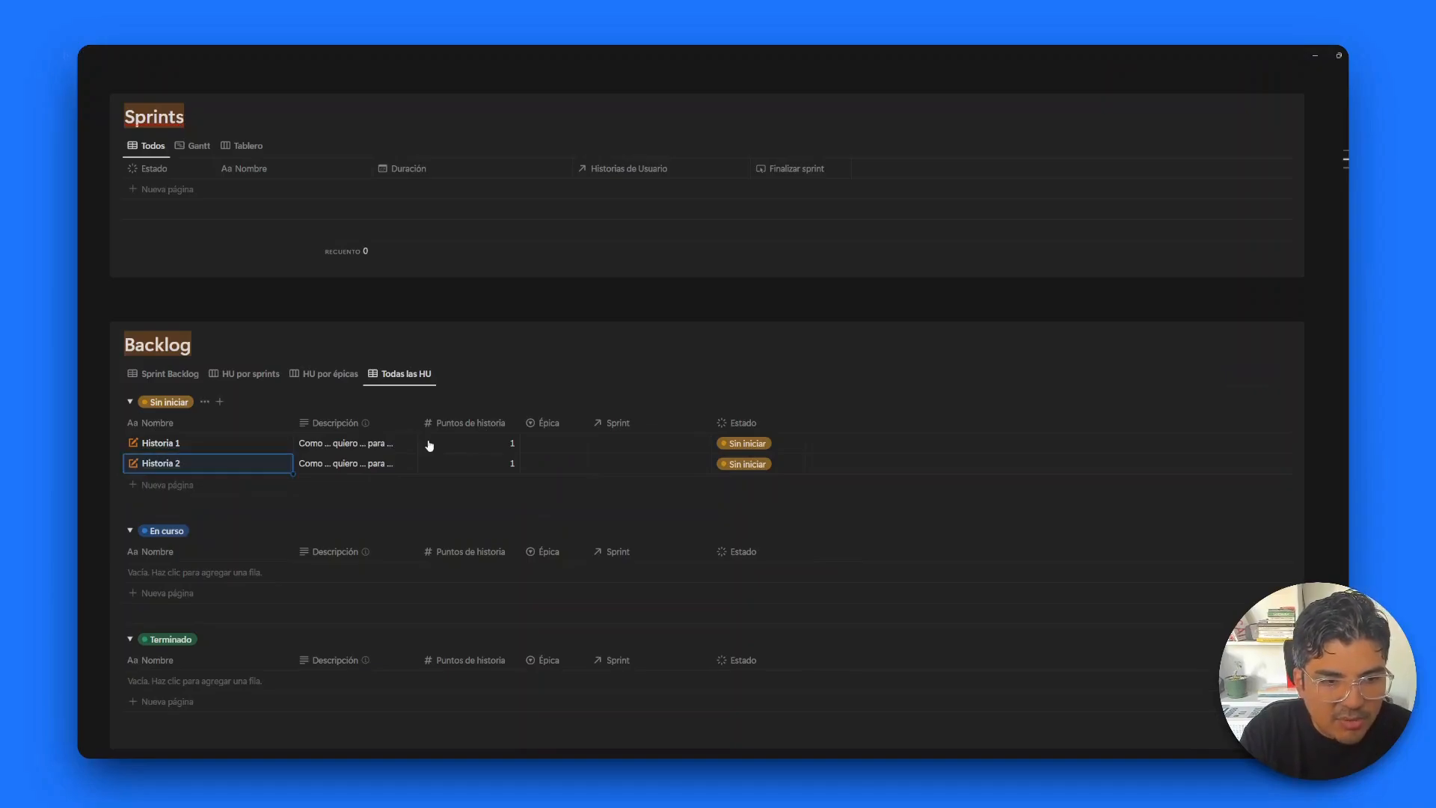
pyautogui.press('Return')
pyautogui.write('Historia 3')
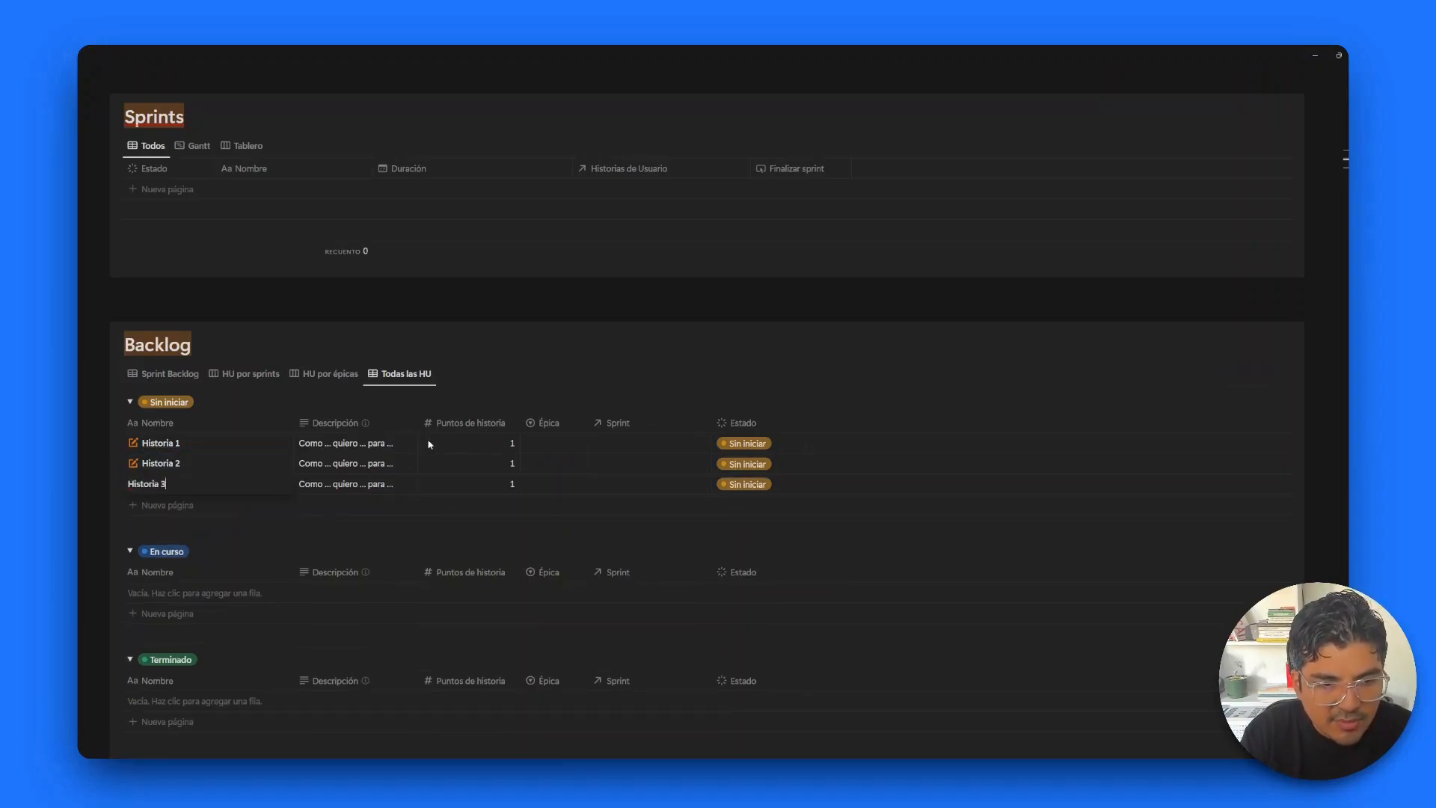
pyautogui.press('Return')
pyautogui.write('Historia 4')
pyautogui.press('Return')
pyautogui.write('Historia 5')
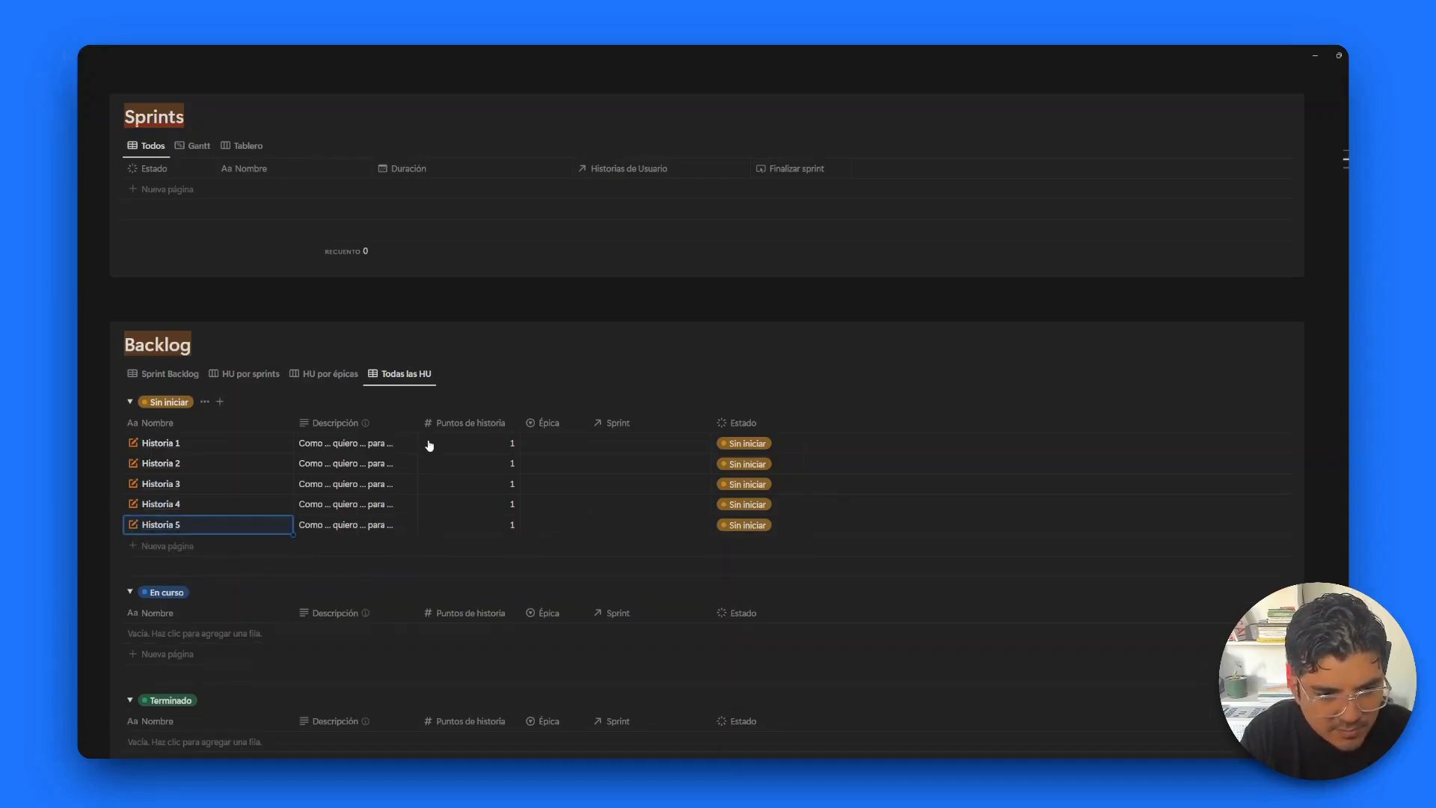
pyautogui.press('Return')
pyautogui.write('Historia 6')
pyautogui.press('Return')
pyautogui.write('Historia 7')
# Step: Add three more user stories named "Historia 8", "Historia 9" and "Historia 10" to the Sin iniciar group
pyautogui.press('Return')
pyautogui.write('Hisotri')
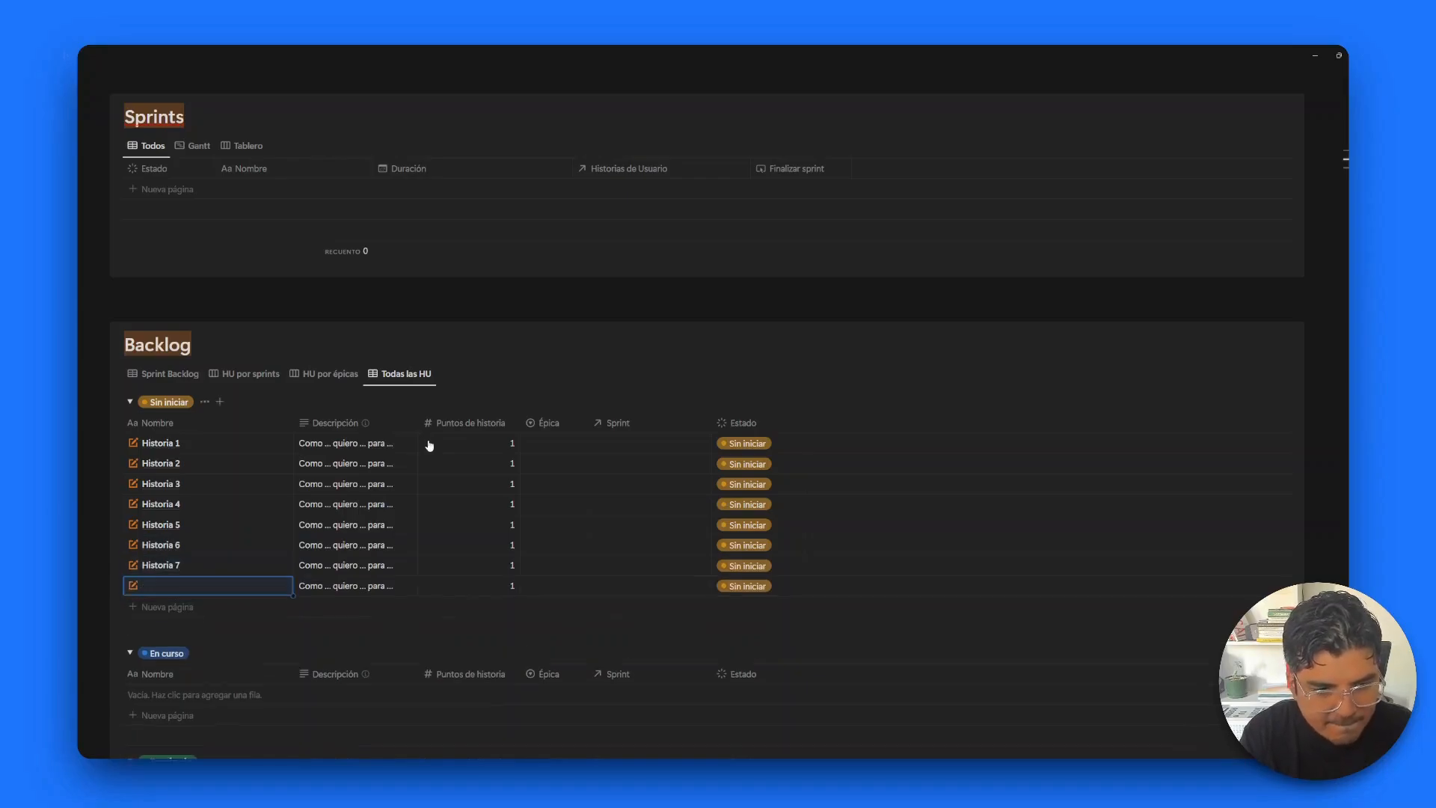
pyautogui.press('Right')
pyautogui.write('y')
pyautogui.press('Escape')
pyautogui.press('Return')
pyautogui.press('Left')
pyautogui.hotkey('ctrl', 'shift', 'Left')
pyautogui.write('Historia')
pyautogui.press('Return')
pyautogui.write('Historia')
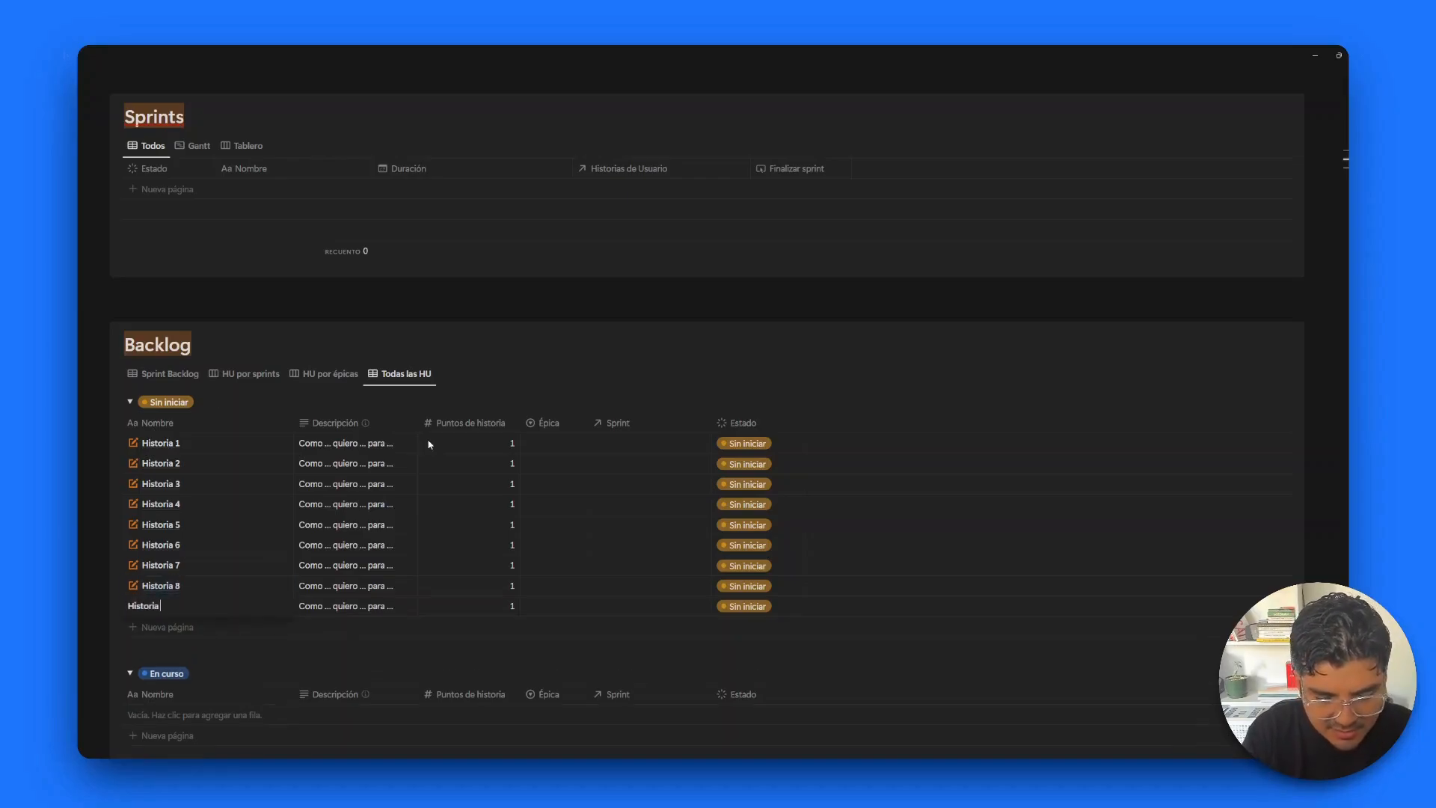
pyautogui.write(' 9')
pyautogui.press('Return')
pyautogui.write('Historia 10')
pyautogui.press('Escape')
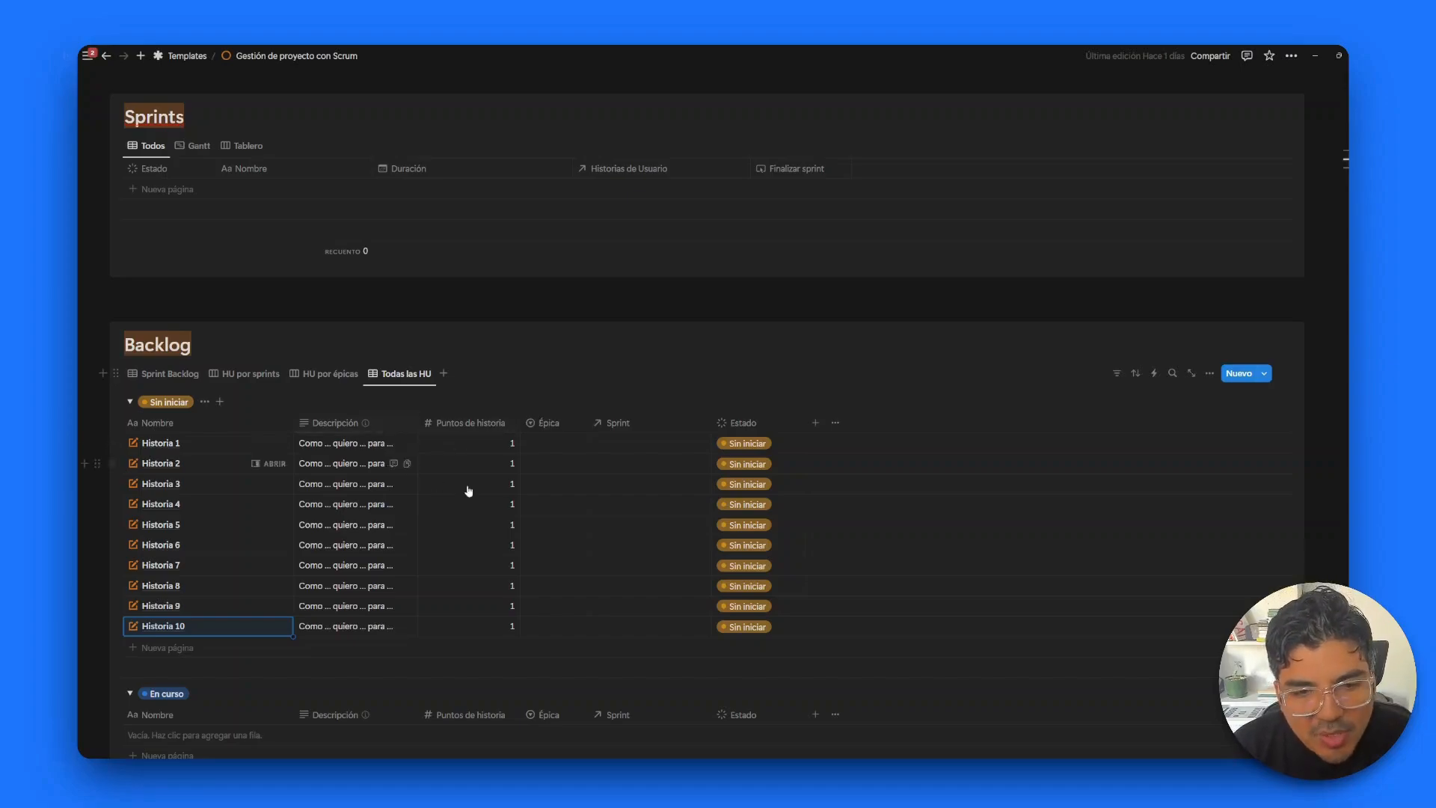
# Step: Assign Épica 1 to Historia 1 and Historia 2, and Épica 2 to Historia 3 and Historia 4
pyautogui.click(560, 451)
pyautogui.click(567, 486)
pyautogui.click(566, 464)
pyautogui.click(569, 503)
pyautogui.click(562, 484)
pyautogui.click(563, 541)
pyautogui.click(567, 504)
pyautogui.click(573, 564)
# Step: Copy Épica 2 to Historia 7 and Historia 8, and Épica 1 to Historia 5 and Historia 6
pyautogui.hotkey('ctrl', 'c')
pyautogui.moveTo(573, 566); pyautogui.dragTo(573, 584)
pyautogui.hotkey('ctrl', 'v')
pyautogui.click(570, 448)
pyautogui.hotkey('ctrl', 'c')
pyautogui.moveTo(568, 531); pyautogui.dragTo(567, 546)
pyautogui.hotkey('ctrl', 'v')
# Step: Assign Épica 3 to Historia 9 and Épica 4 to Historia 10
pyautogui.click(567, 606)
pyautogui.click(561, 681)
pyautogui.click(551, 626)
pyautogui.click(560, 718)
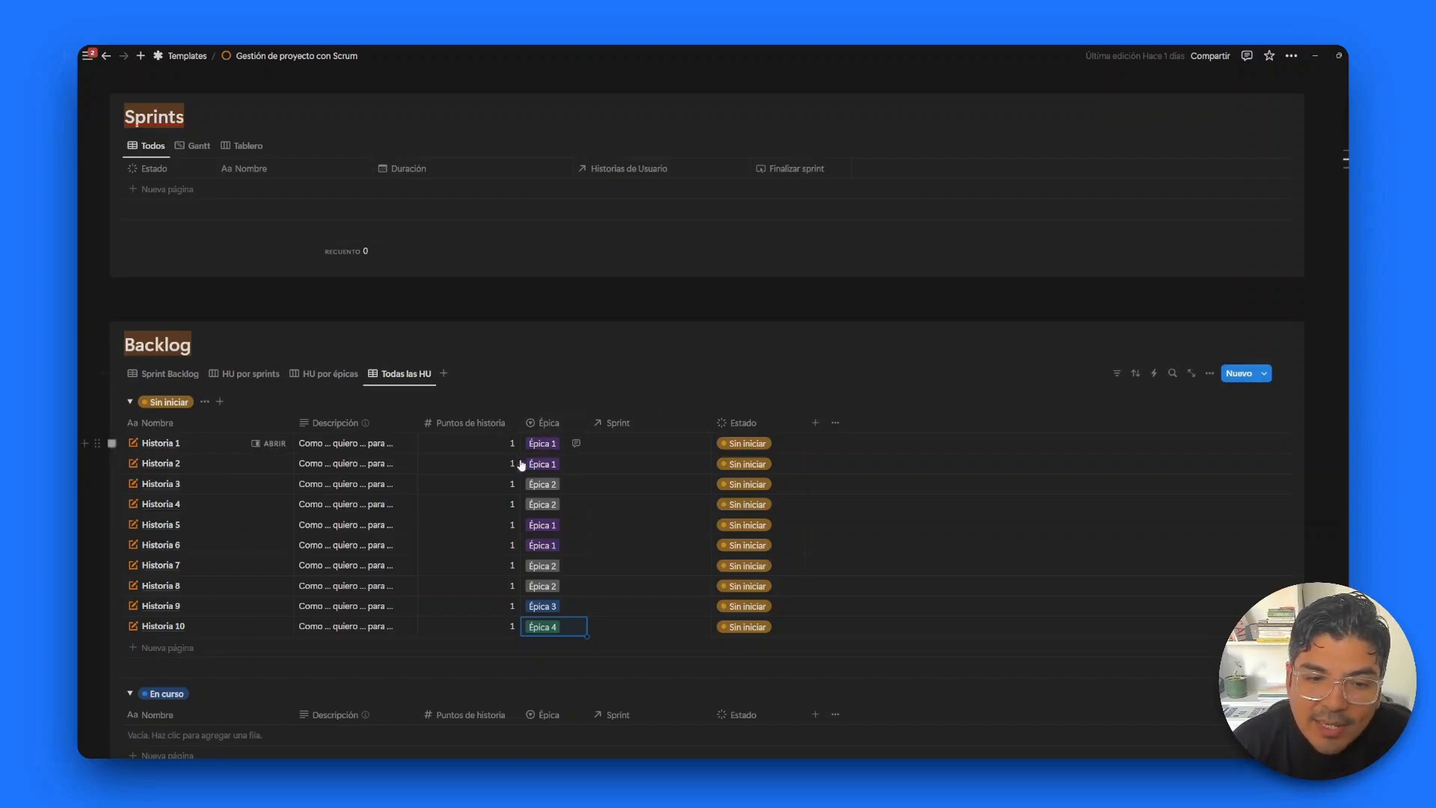
# Step: Check the Sprint choices available for Historia 1 and view the Historias de Usuario chart above the Sprints table
pyautogui.click(612, 442)
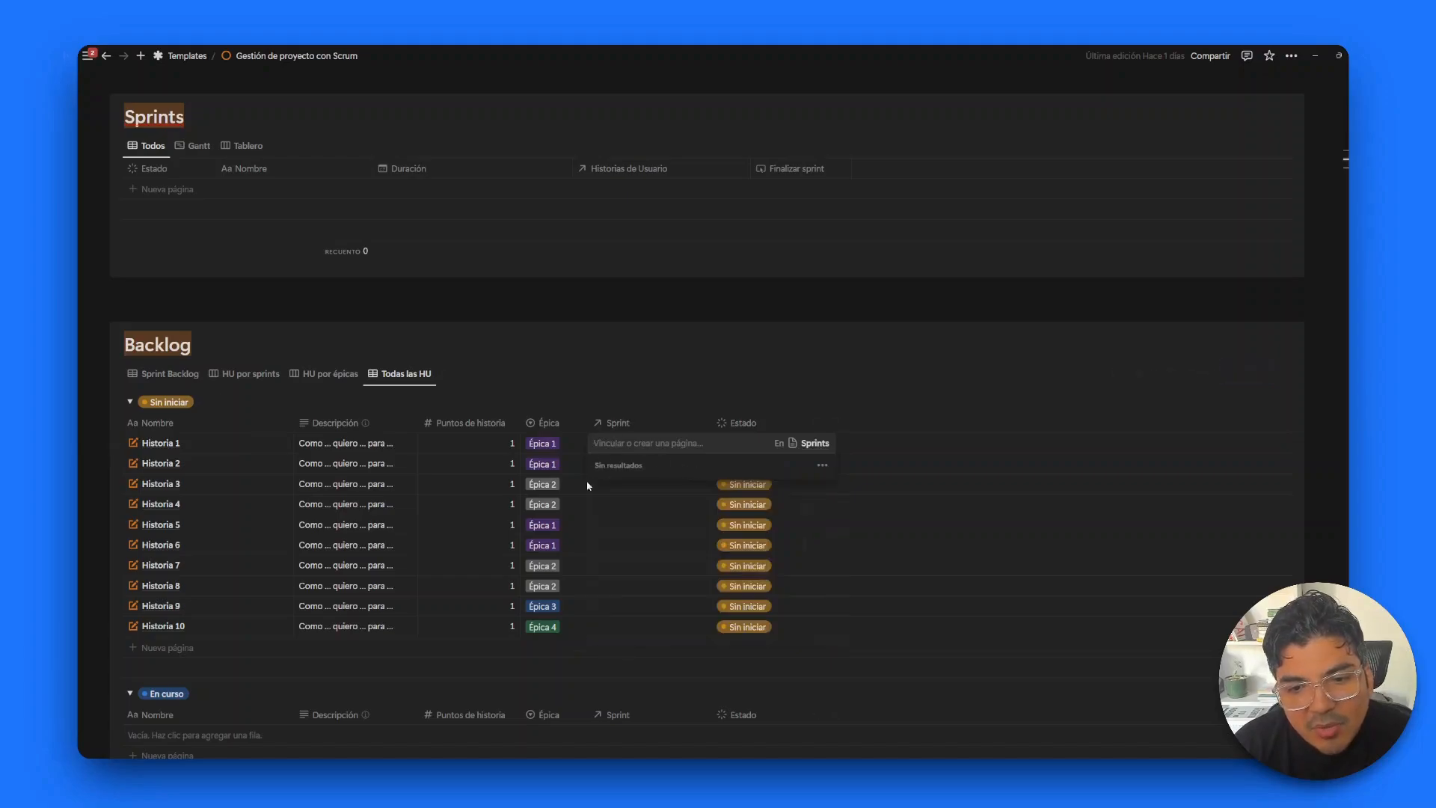
pyautogui.press('Escape')
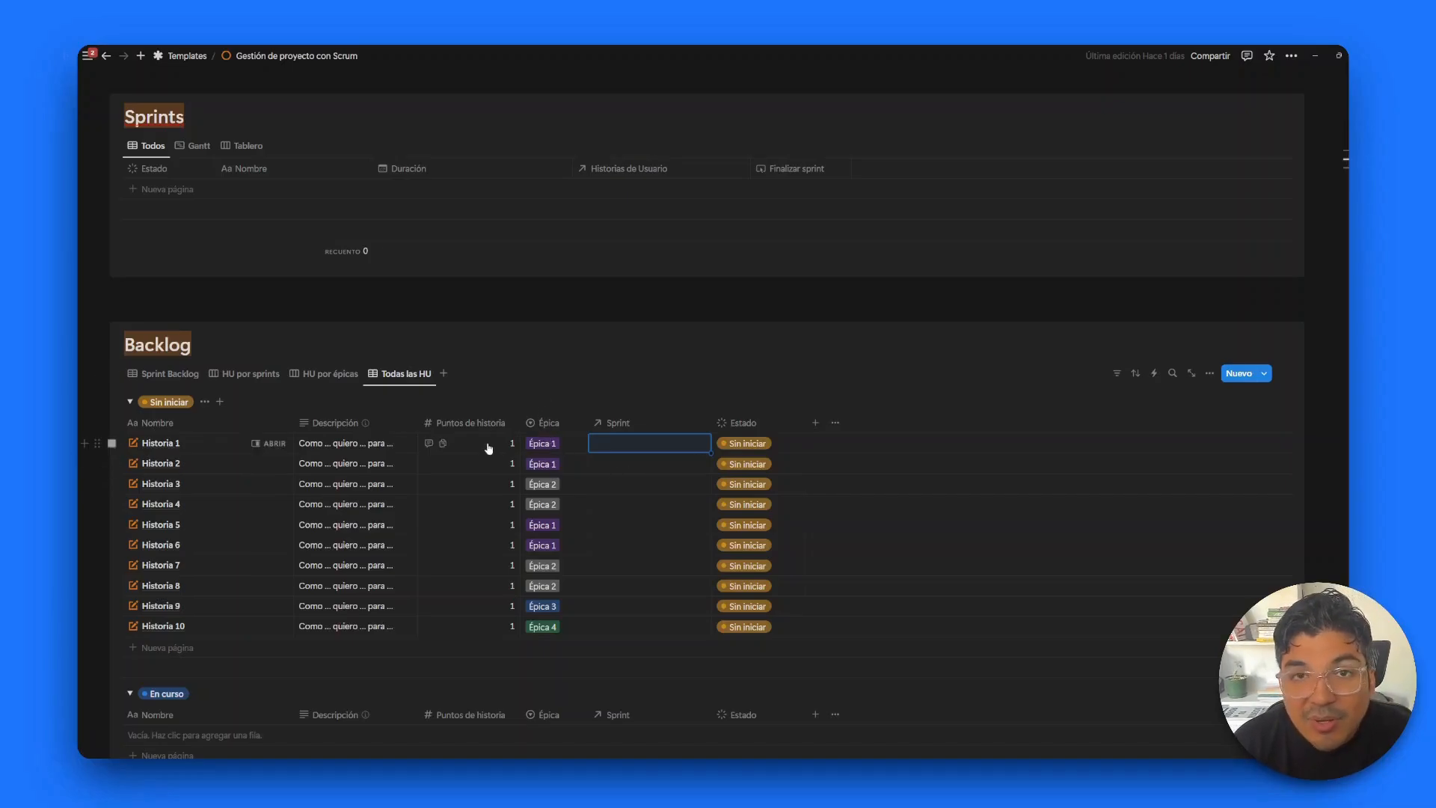
pyautogui.scroll(6, 489, 448)
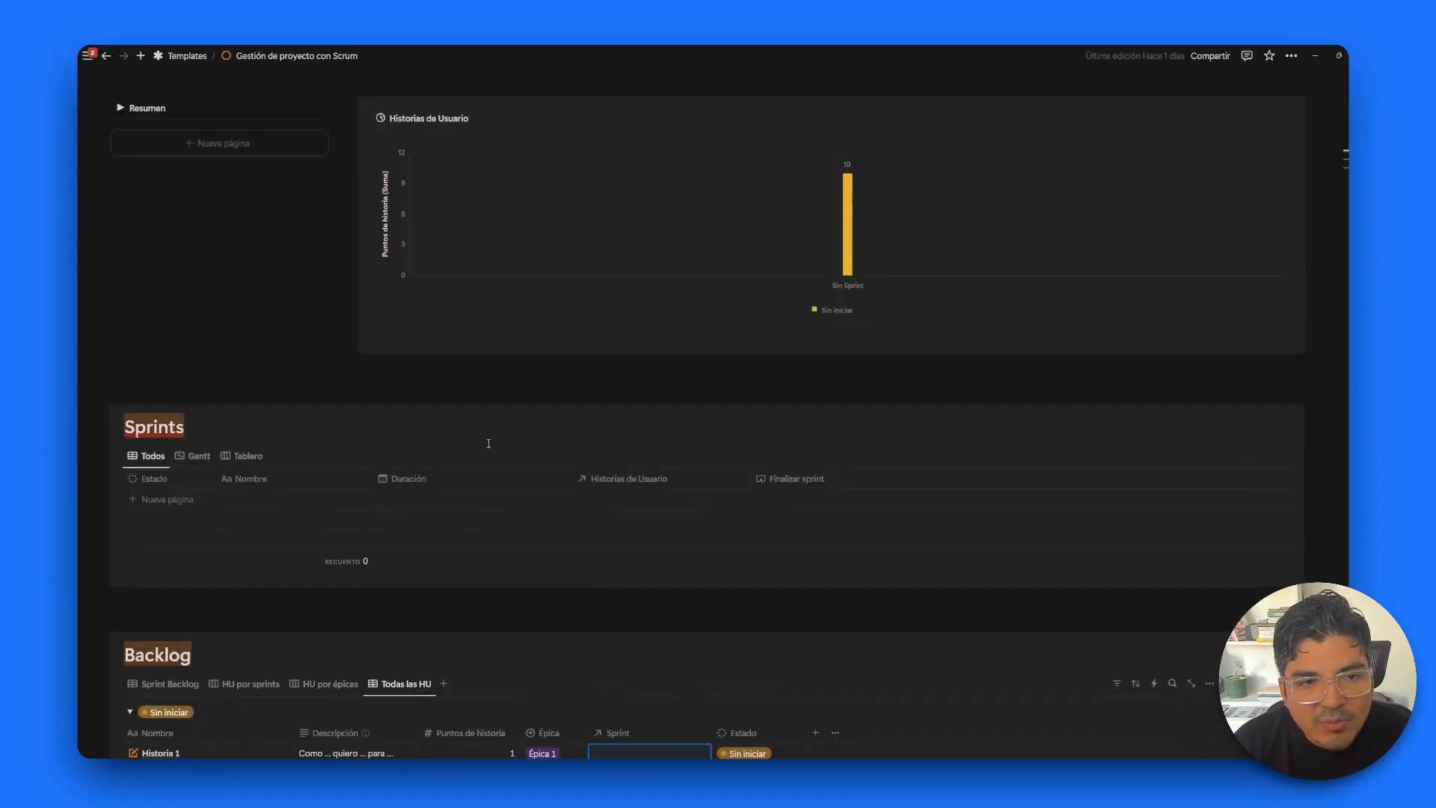
# Step: Add a sprint named "Sprint 1" to the Todos view of the Sprints table
pyautogui.scroll(-2, 489, 448)
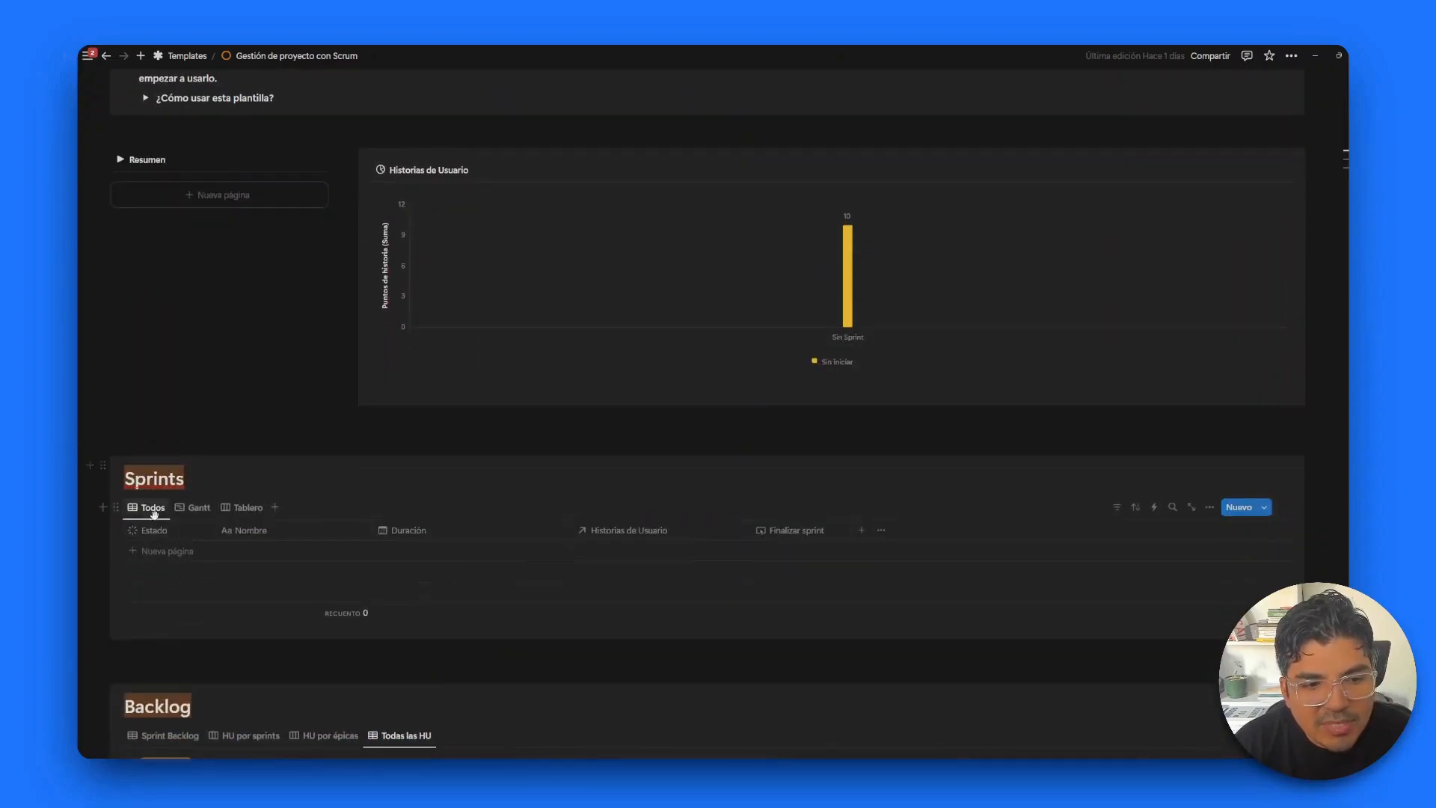
pyautogui.click(177, 551)
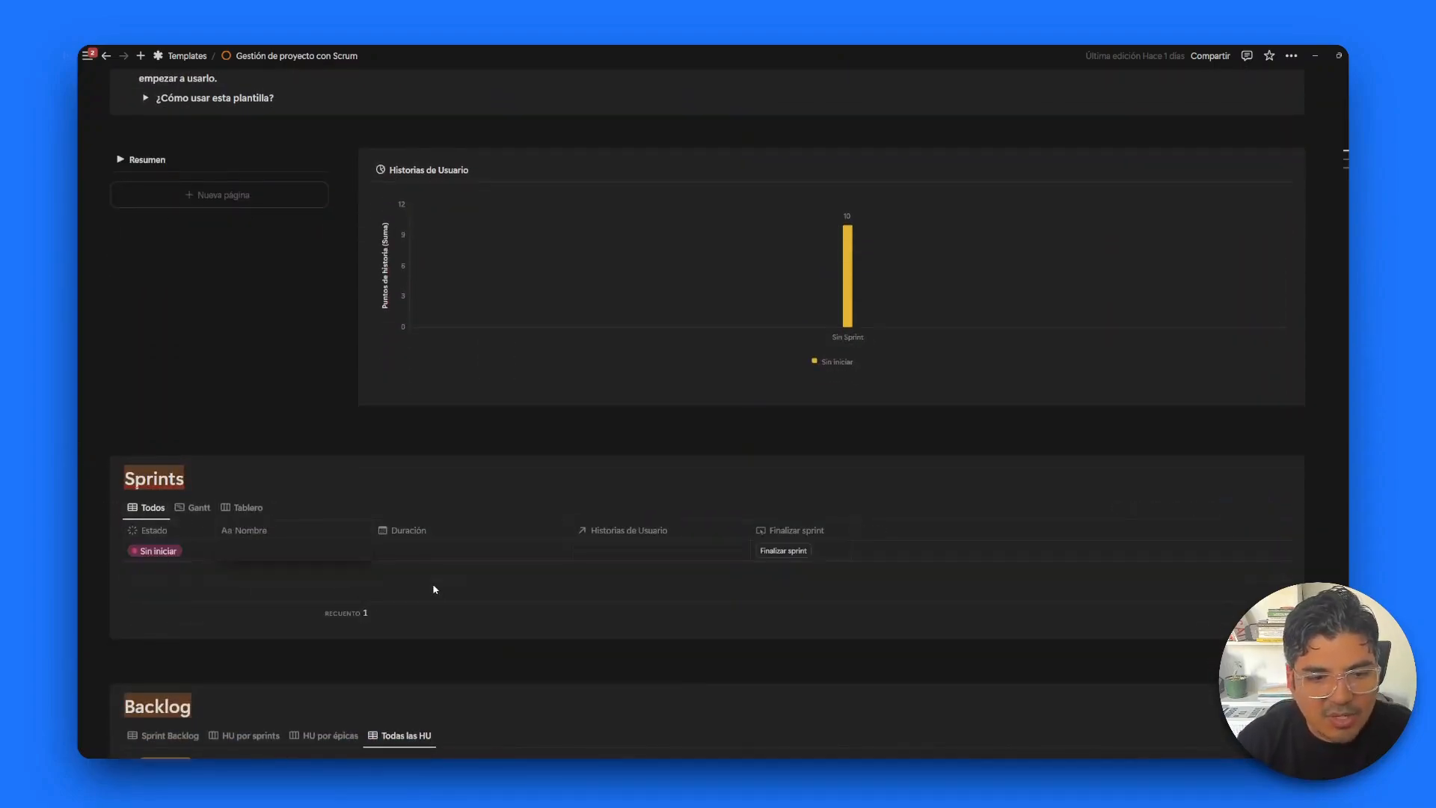
pyautogui.write('1')
pyautogui.press('Return')
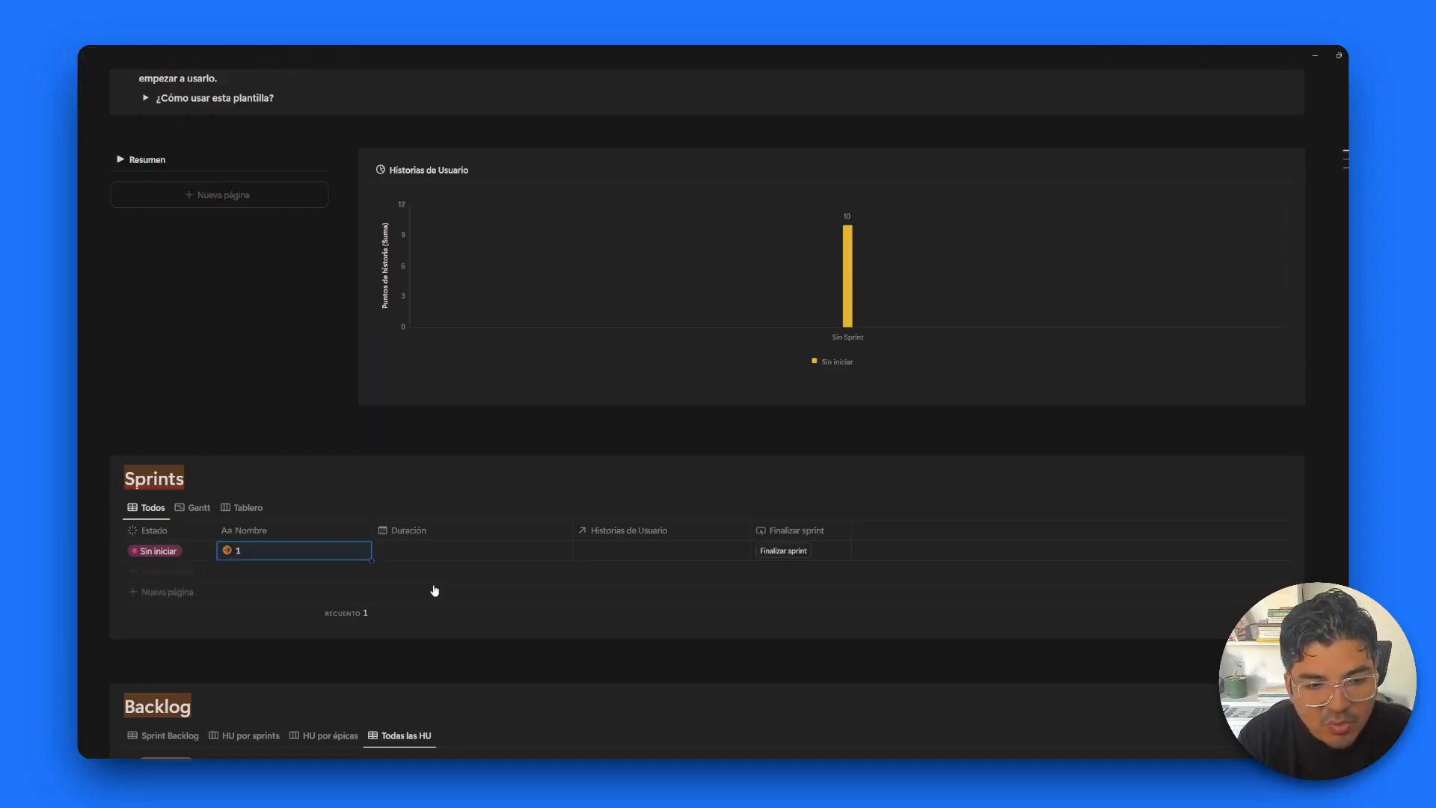
pyautogui.write('Sptint')
pyautogui.press('BackSpace')
pyautogui.press('BackSpace')
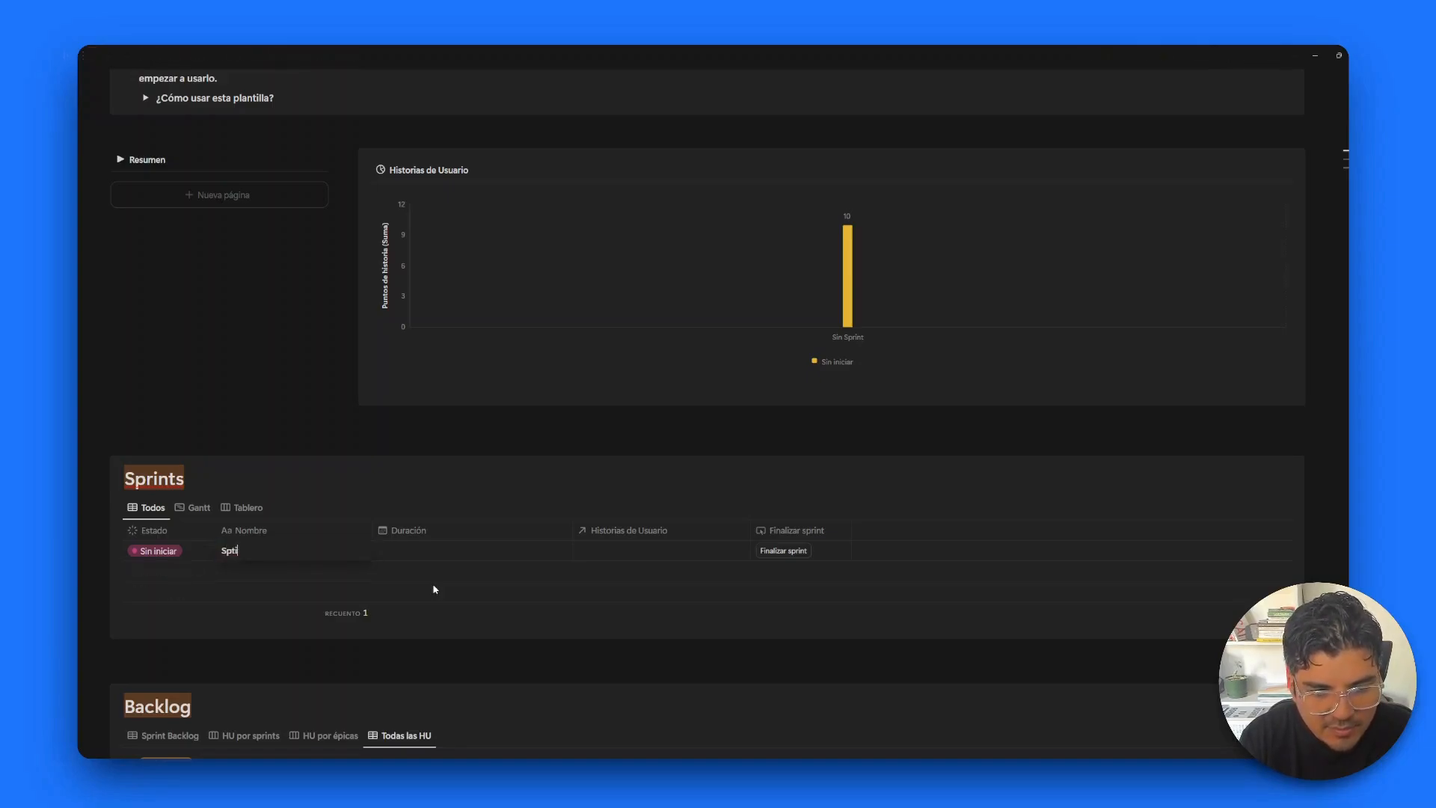
pyautogui.write('nt 1')
# Step: Add three more sprints named "Sprint 2", "Sprint 34" and "Sprint 4" to the Sprints table
pyautogui.press('Return')
pyautogui.write('S')
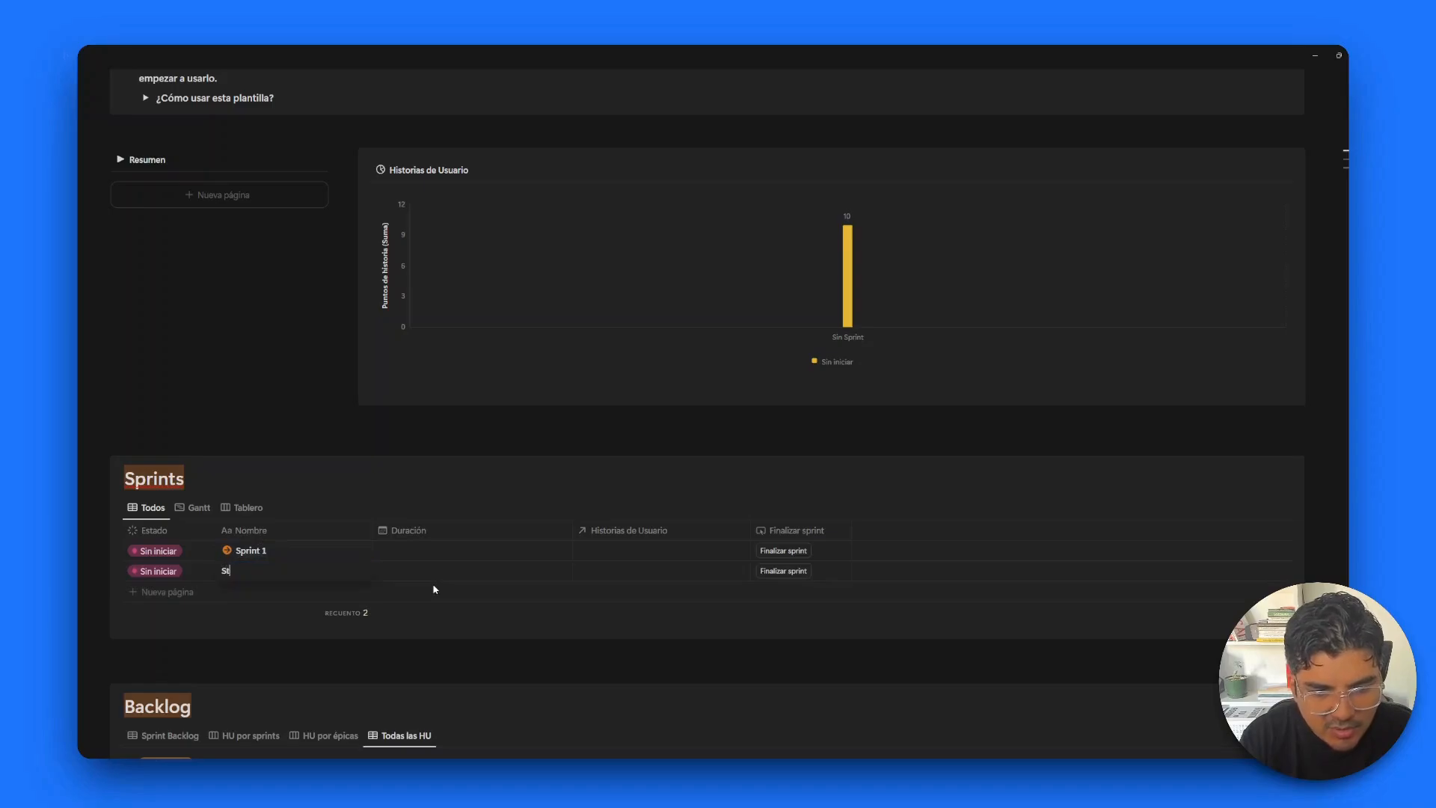
pyautogui.write('print 2')
pyautogui.press('Return')
pyautogui.write('Sprint 34')
pyautogui.press('Return')
pyautogui.write('Sp')
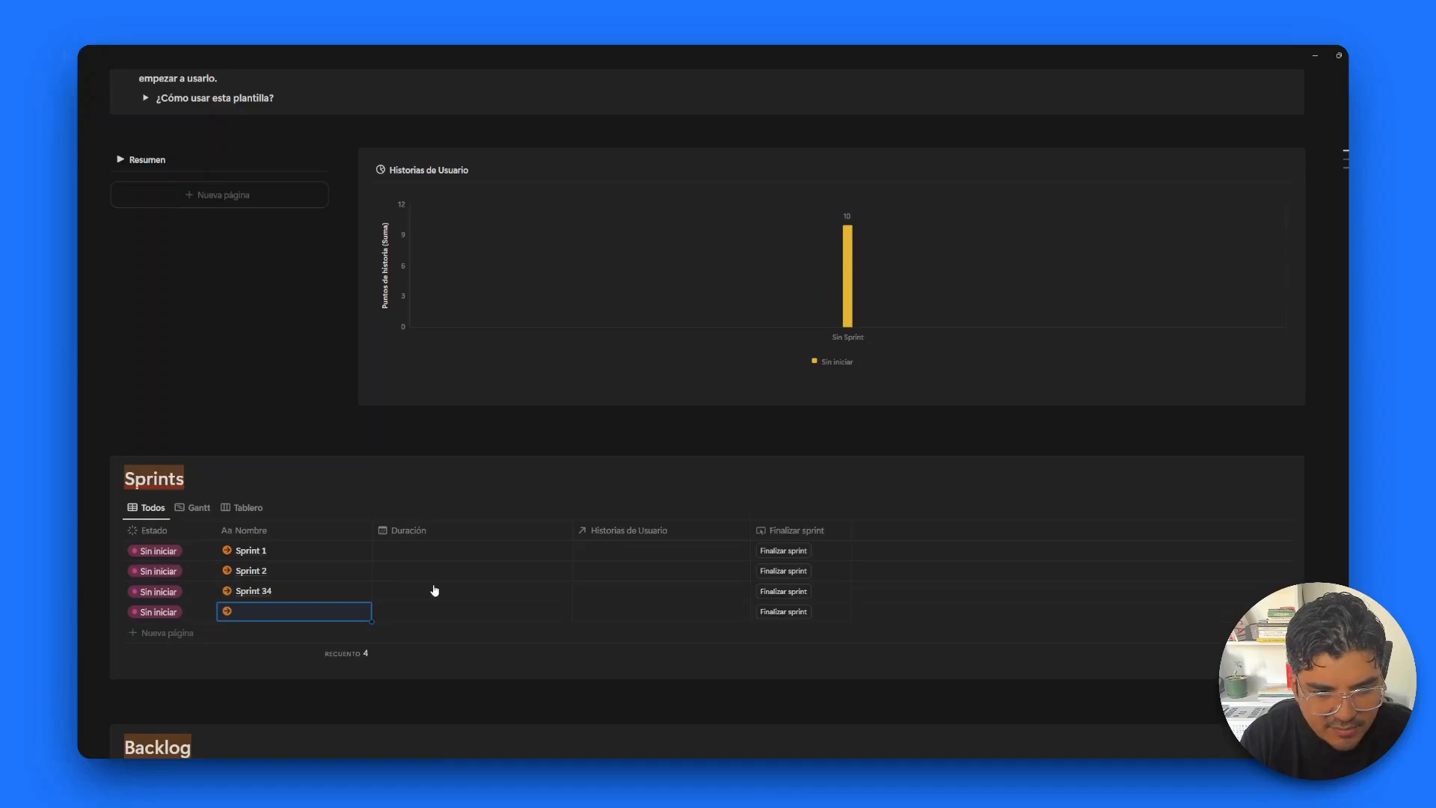
pyautogui.write('rint 4')
pyautogui.press('Escape')
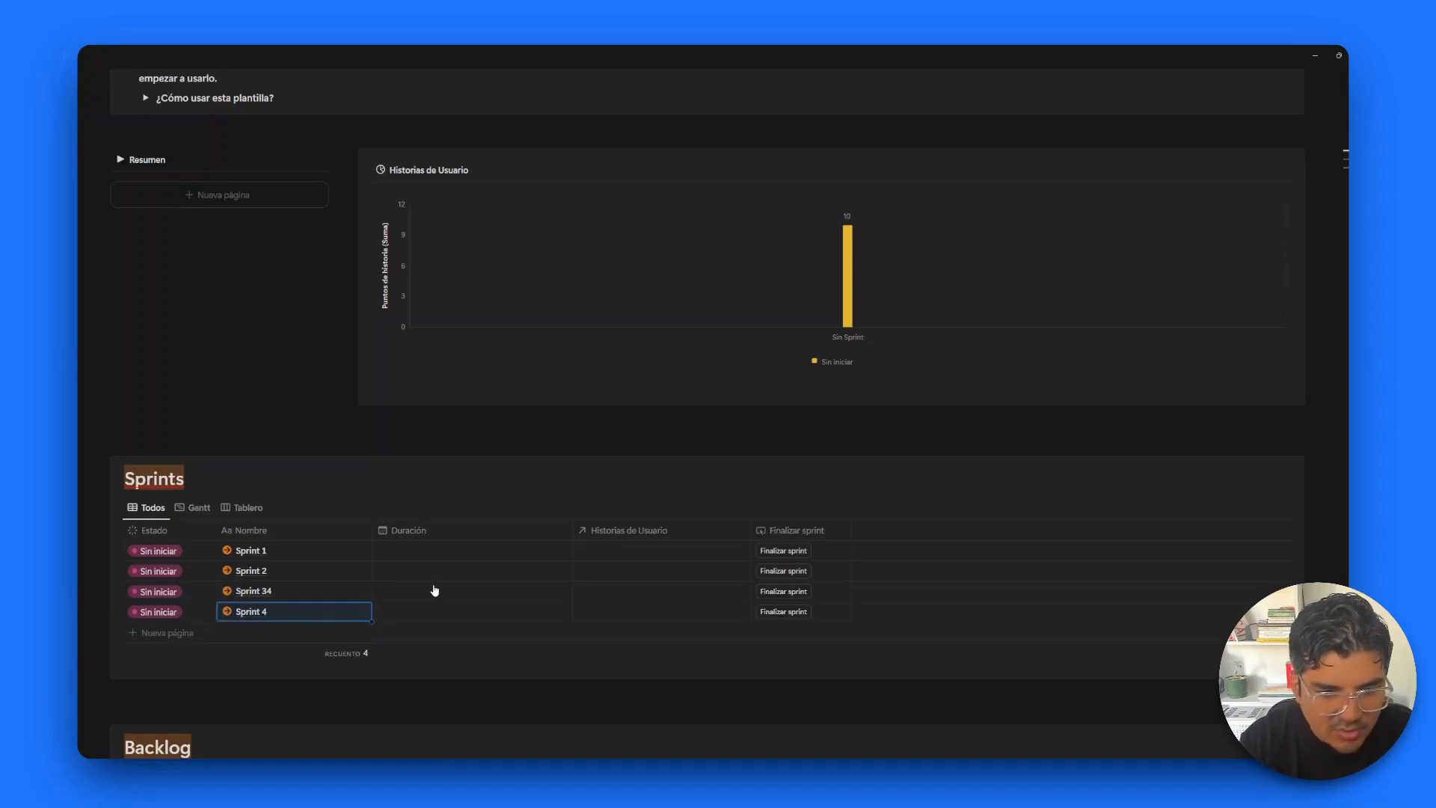
# Step: Correct the name of the third sprint to "Sprint 3"
pyautogui.click(294, 591)
pyautogui.press('BackSpace')
pyautogui.press('Return')
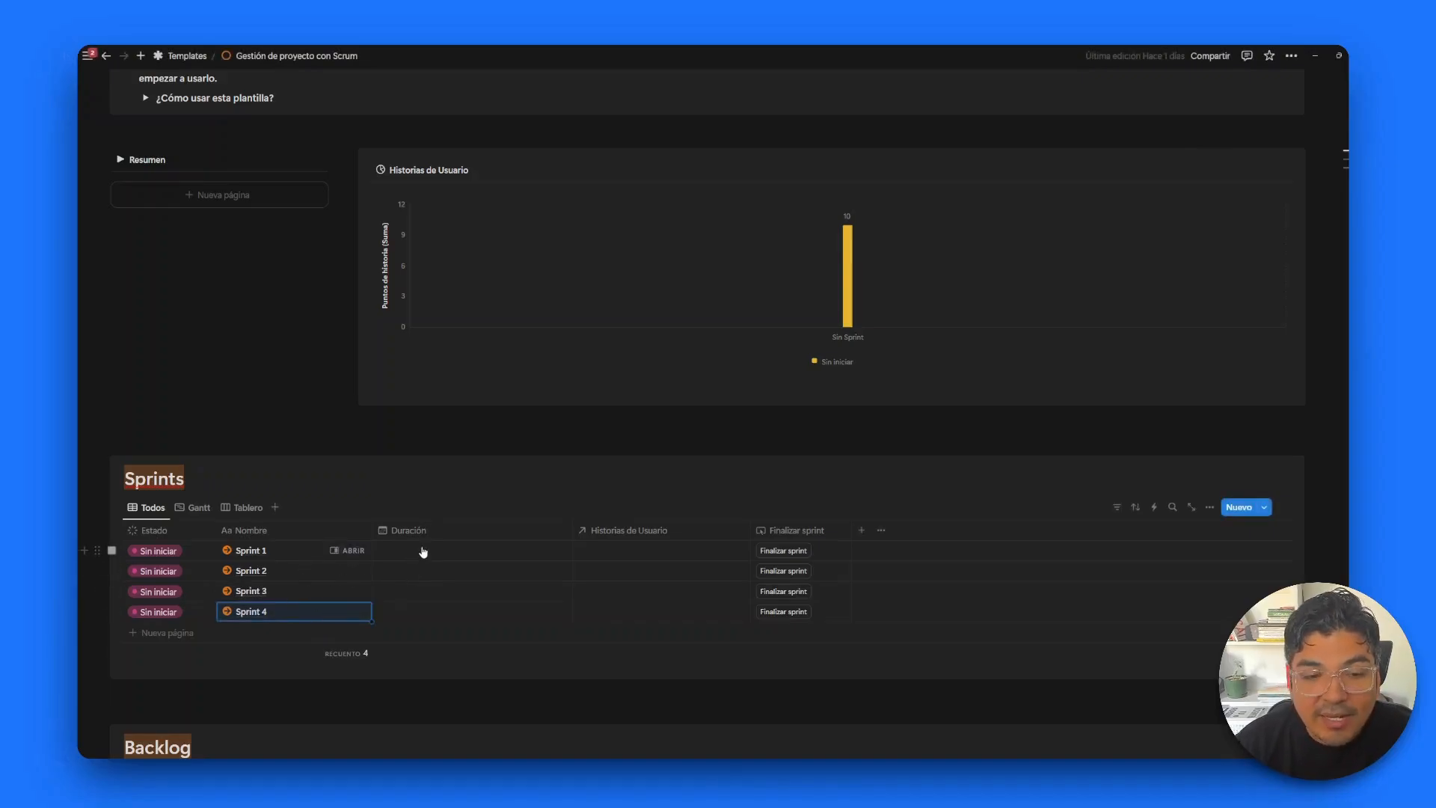
# Step: Set Sprint 1's Duración from 13/2/2025 to 26/4/2025, with the end date enabled
pyautogui.click(422, 552)
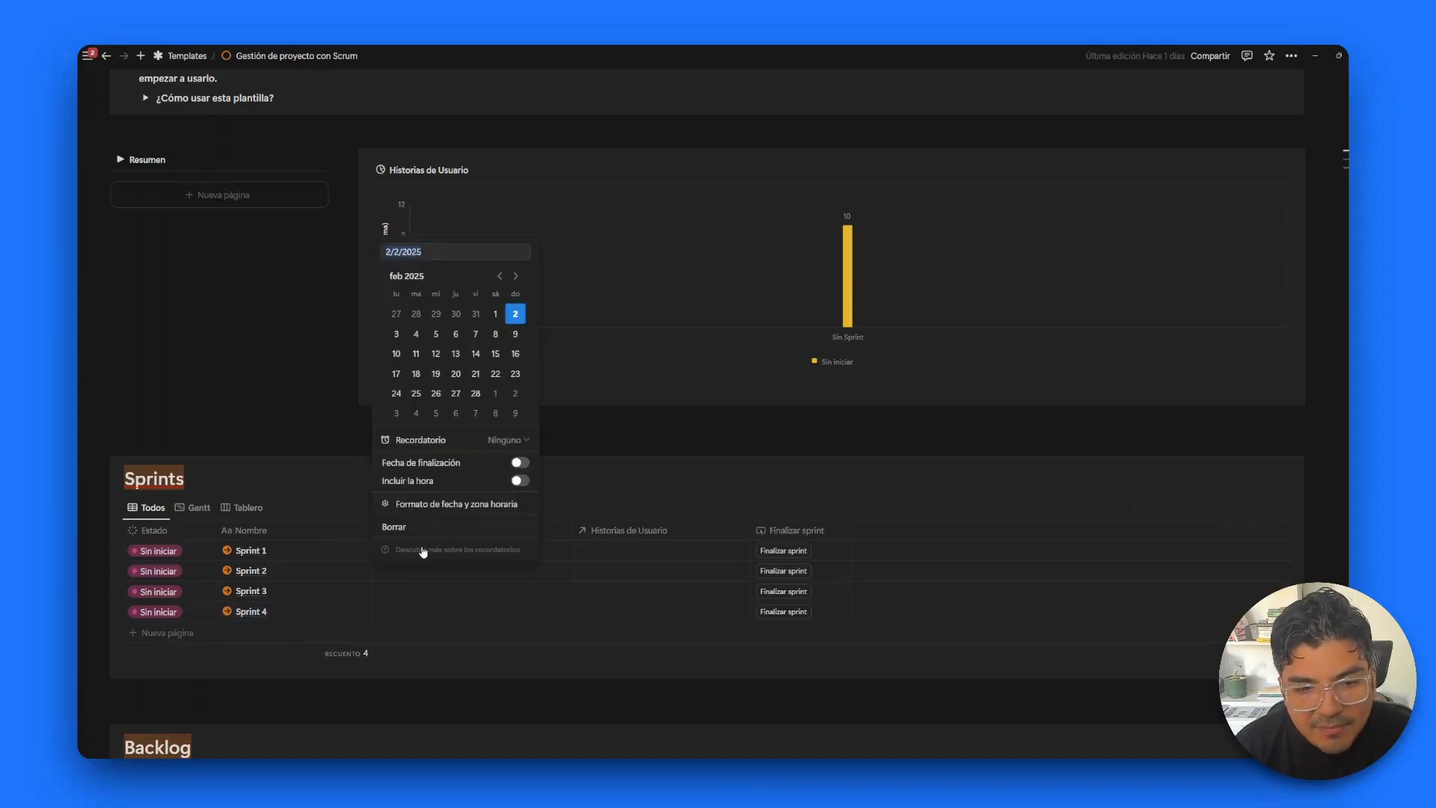
pyautogui.click(454, 355)
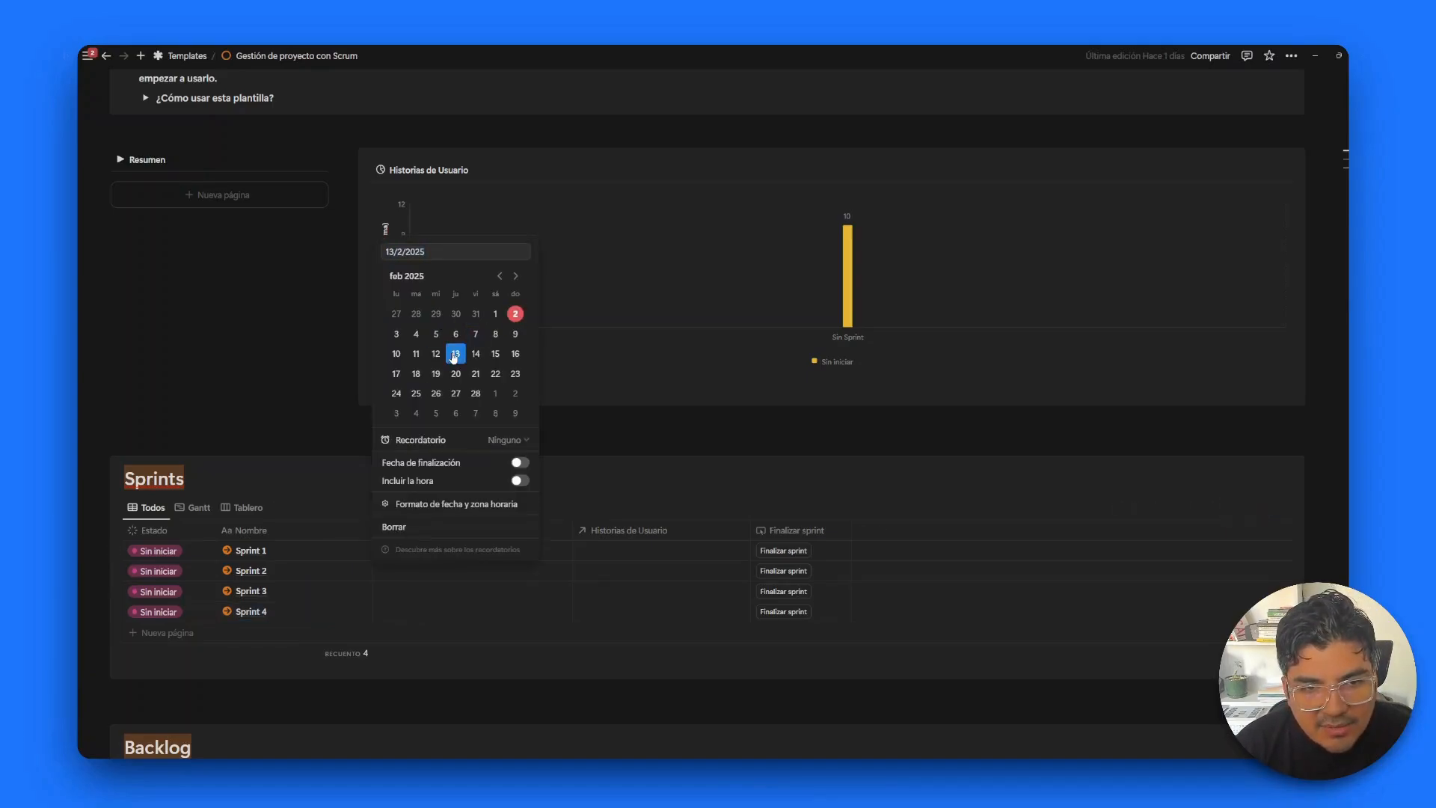
pyautogui.click(506, 467)
pyautogui.click(485, 251)
pyautogui.click(516, 275)
pyautogui.click(516, 275)
pyautogui.click(487, 376)
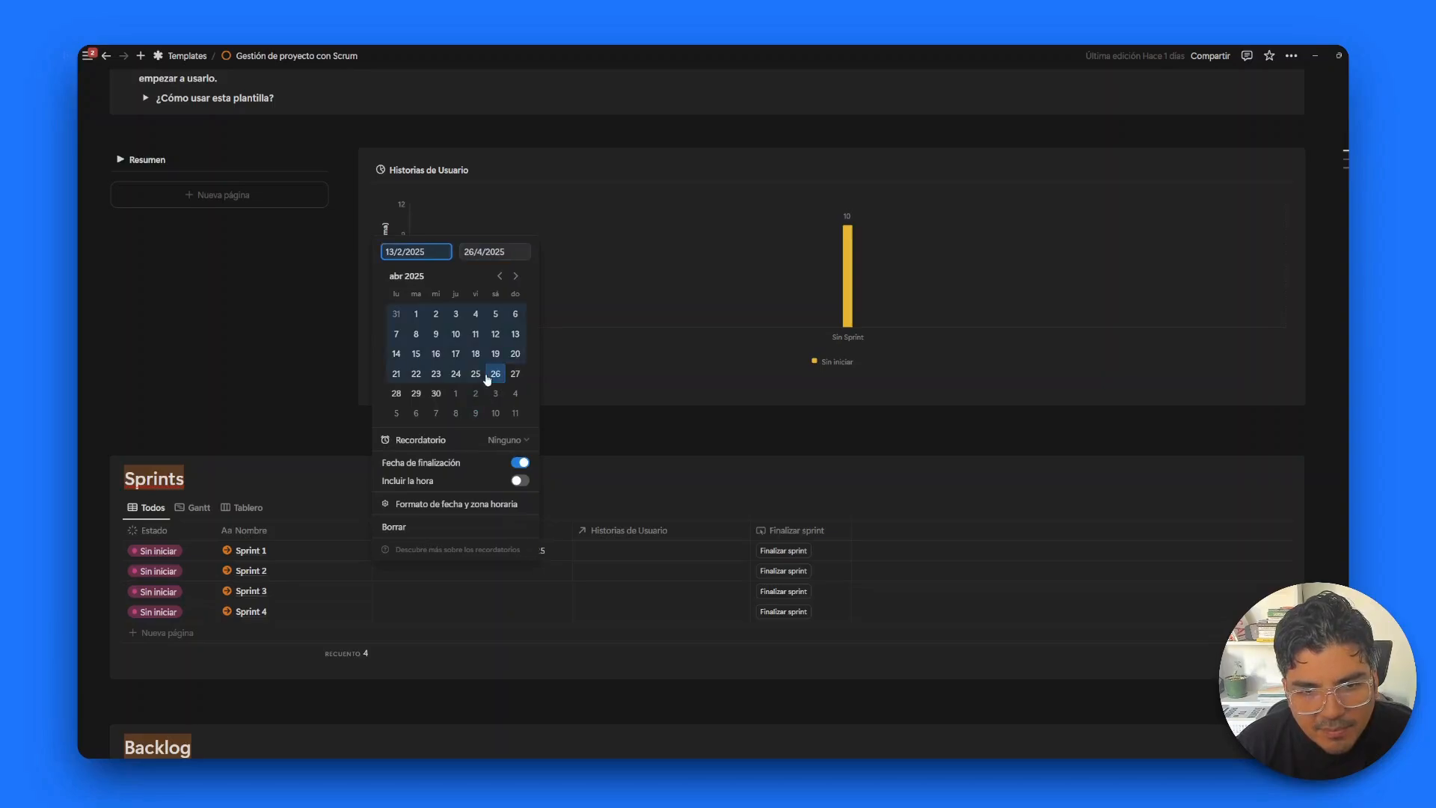
pyautogui.click(514, 590)
# Step: Set Sprint 2's Duración from 8/5/2025 to 28/8/2025, with the end date enabled
pyautogui.click(468, 568)
pyautogui.click(515, 296)
pyautogui.click(515, 296)
pyautogui.click(515, 296)
pyautogui.click(455, 354)
pyautogui.click(520, 483)
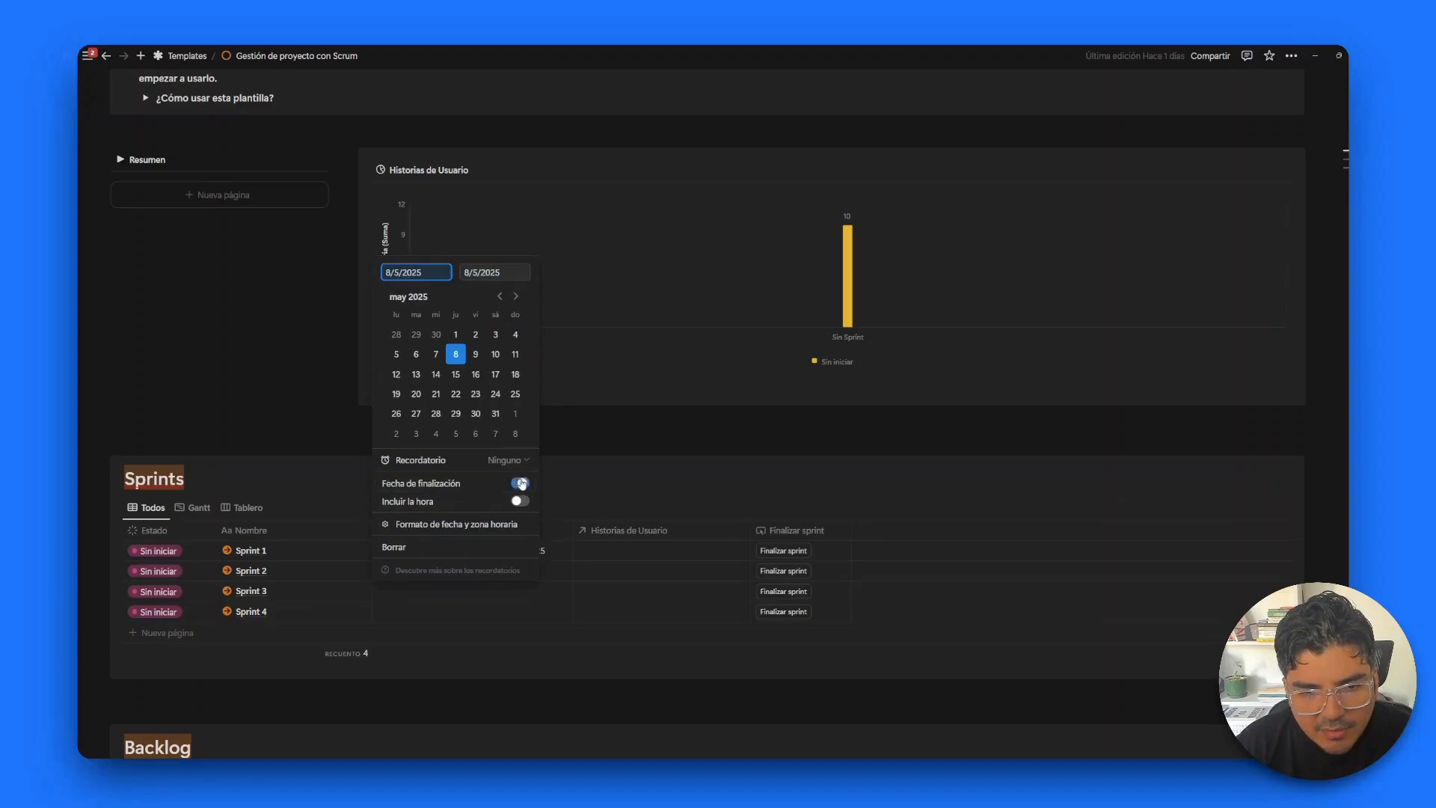
pyautogui.click(515, 296)
pyautogui.click(515, 296)
pyautogui.click(515, 297)
pyautogui.click(456, 413)
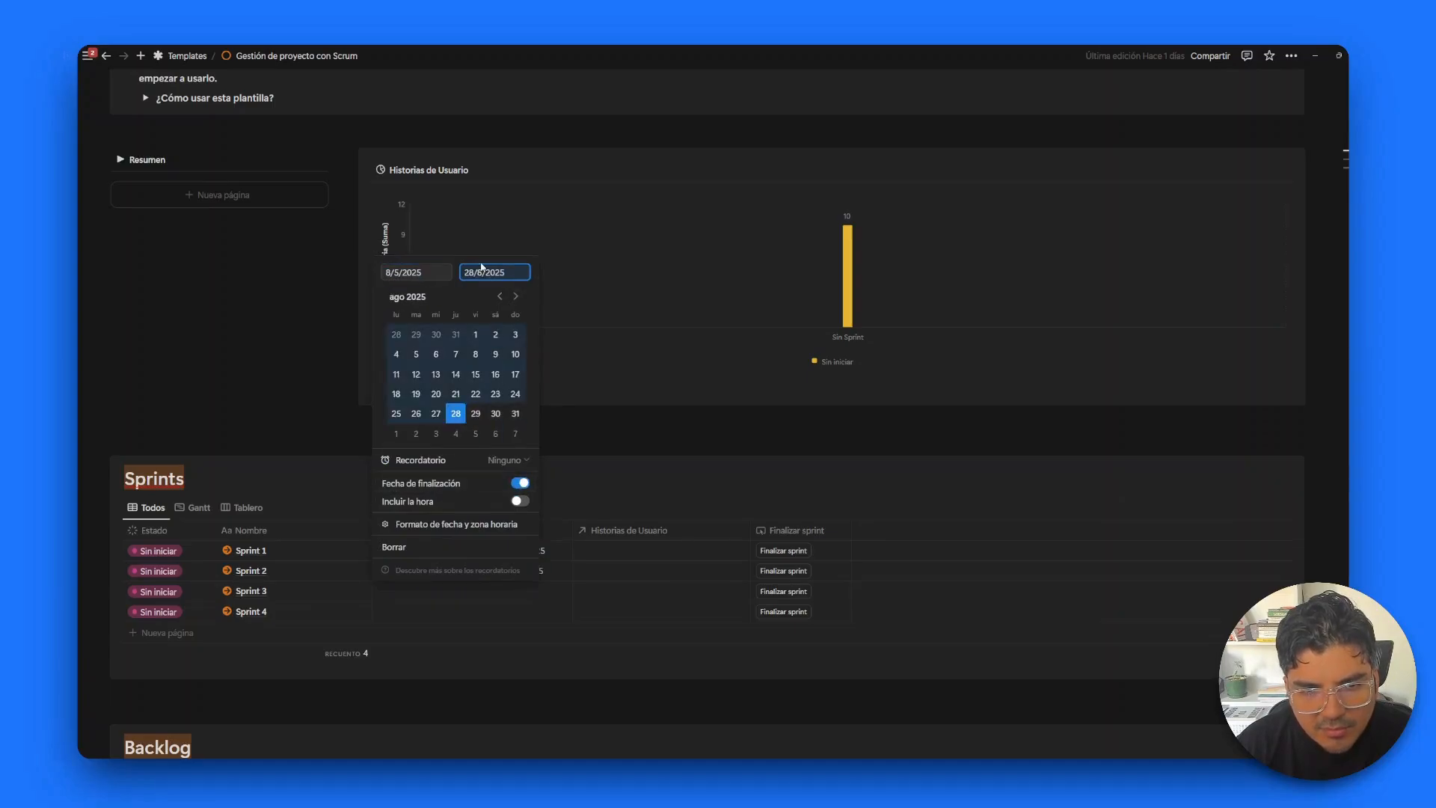
pyautogui.click(561, 584)
# Step: Set Sprint 3's Duración from 4 June 2025 to 27 June 2025, with the end date enabled
pyautogui.click(536, 593)
pyautogui.click(515, 316)
pyautogui.click(515, 316)
pyautogui.click(515, 317)
pyautogui.click(516, 316)
pyautogui.click(436, 374)
pyautogui.click(520, 502)
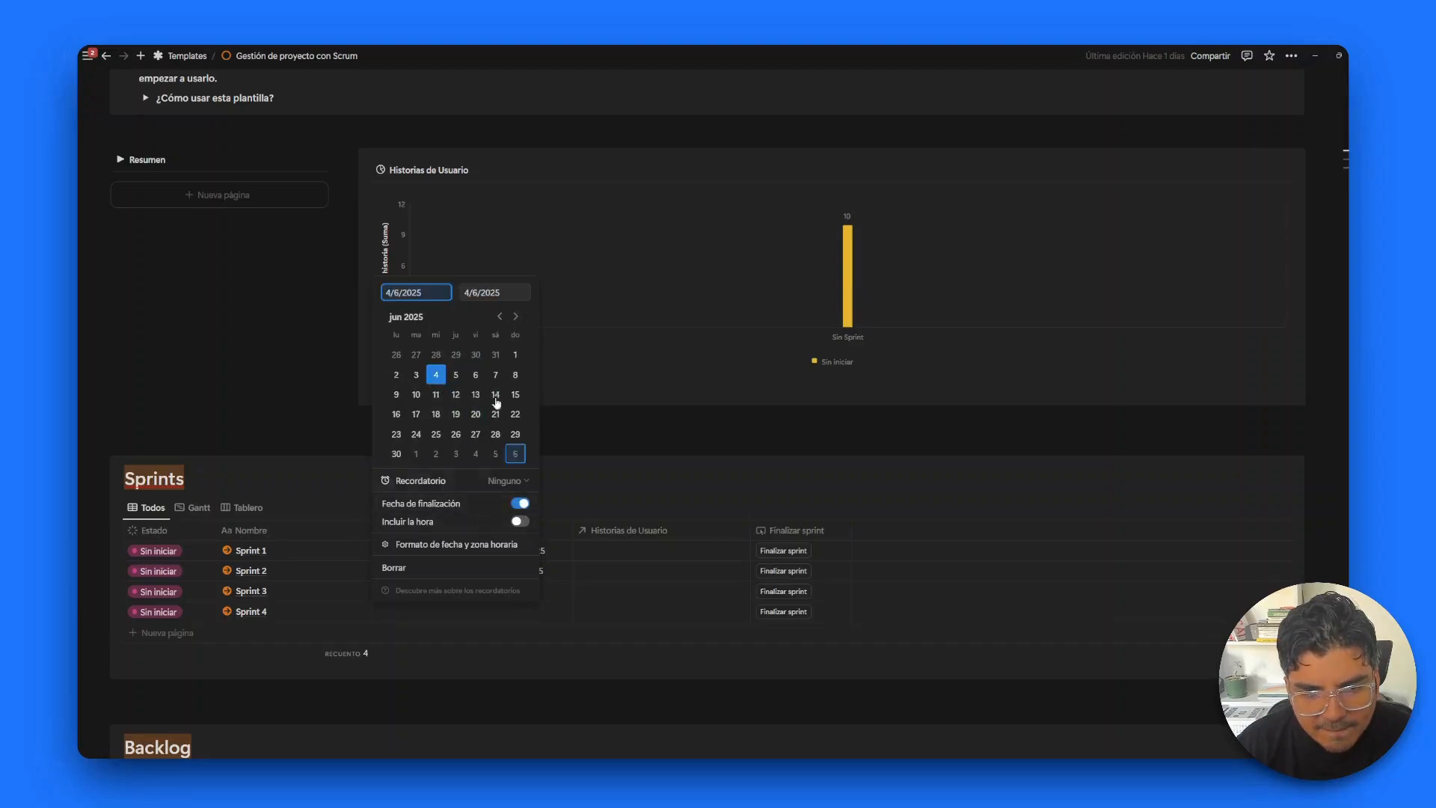
# Step: Set Sprint 4's Duración from 17 July 2025 to 27 November 2025, with the end date enabled
pyautogui.click(481, 611)
pyautogui.click(500, 338)
pyautogui.click(517, 337)
pyautogui.click(517, 337)
pyautogui.click(517, 338)
pyautogui.click(518, 337)
pyautogui.click(517, 338)
pyautogui.click(518, 338)
pyautogui.click(456, 415)
pyautogui.click(522, 524)
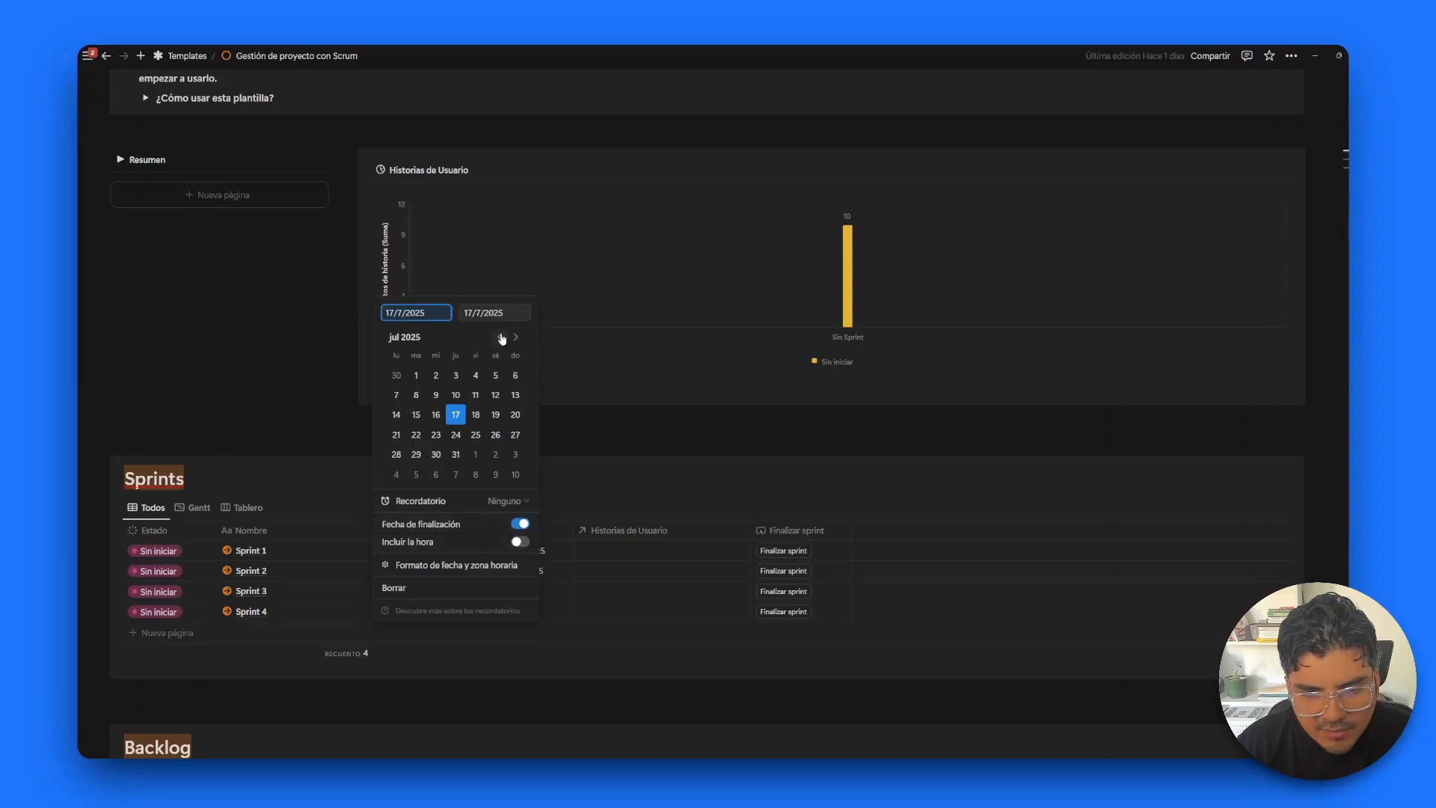
pyautogui.click(515, 338)
pyautogui.click(514, 338)
pyautogui.click(514, 337)
pyautogui.click(515, 338)
pyautogui.click(515, 338)
pyautogui.click(455, 454)
pyautogui.click(599, 454)
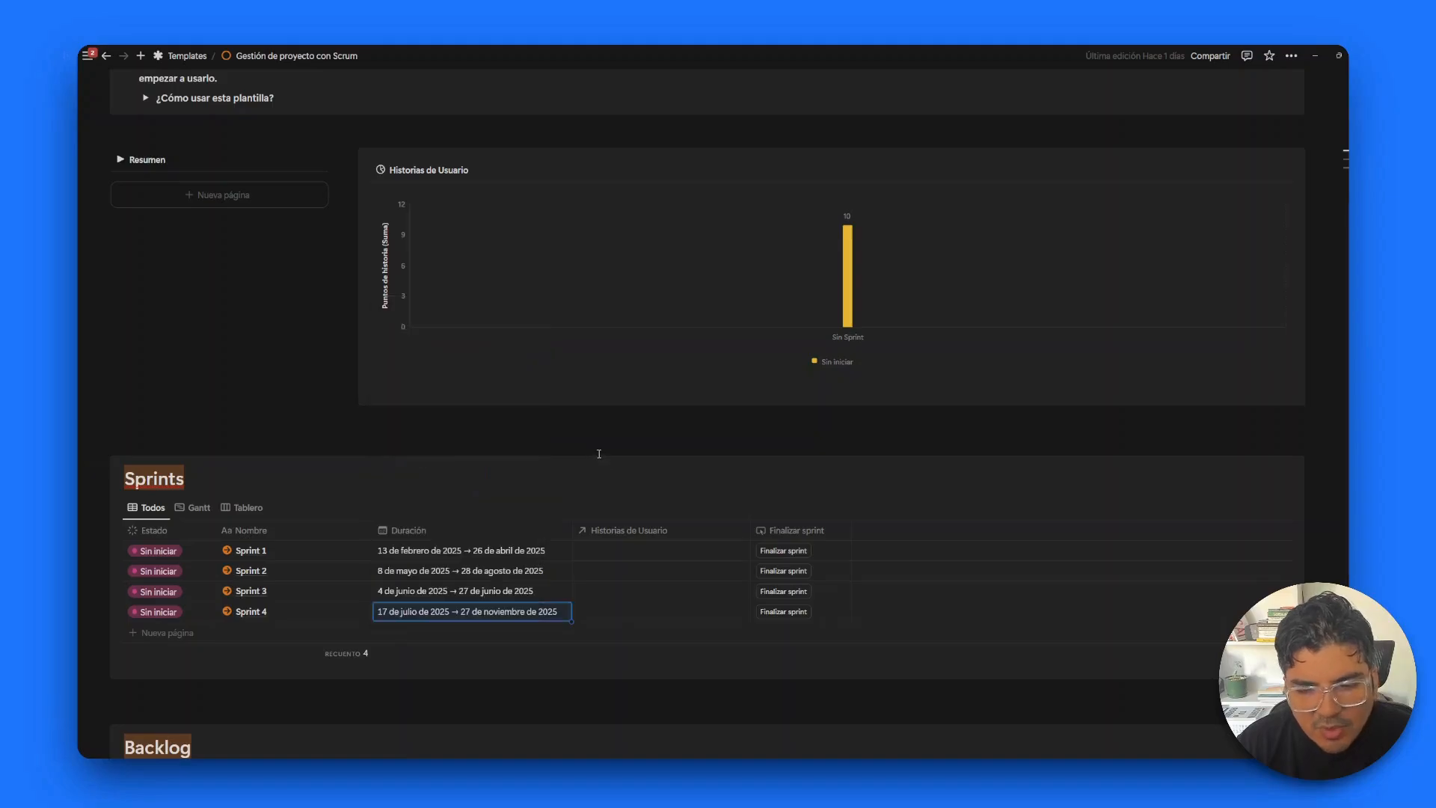
# Step: View the user stories that can be linked to Sprint 1 under Historias de Usuario without selecting any
pyautogui.scroll(-2, 610, 479)
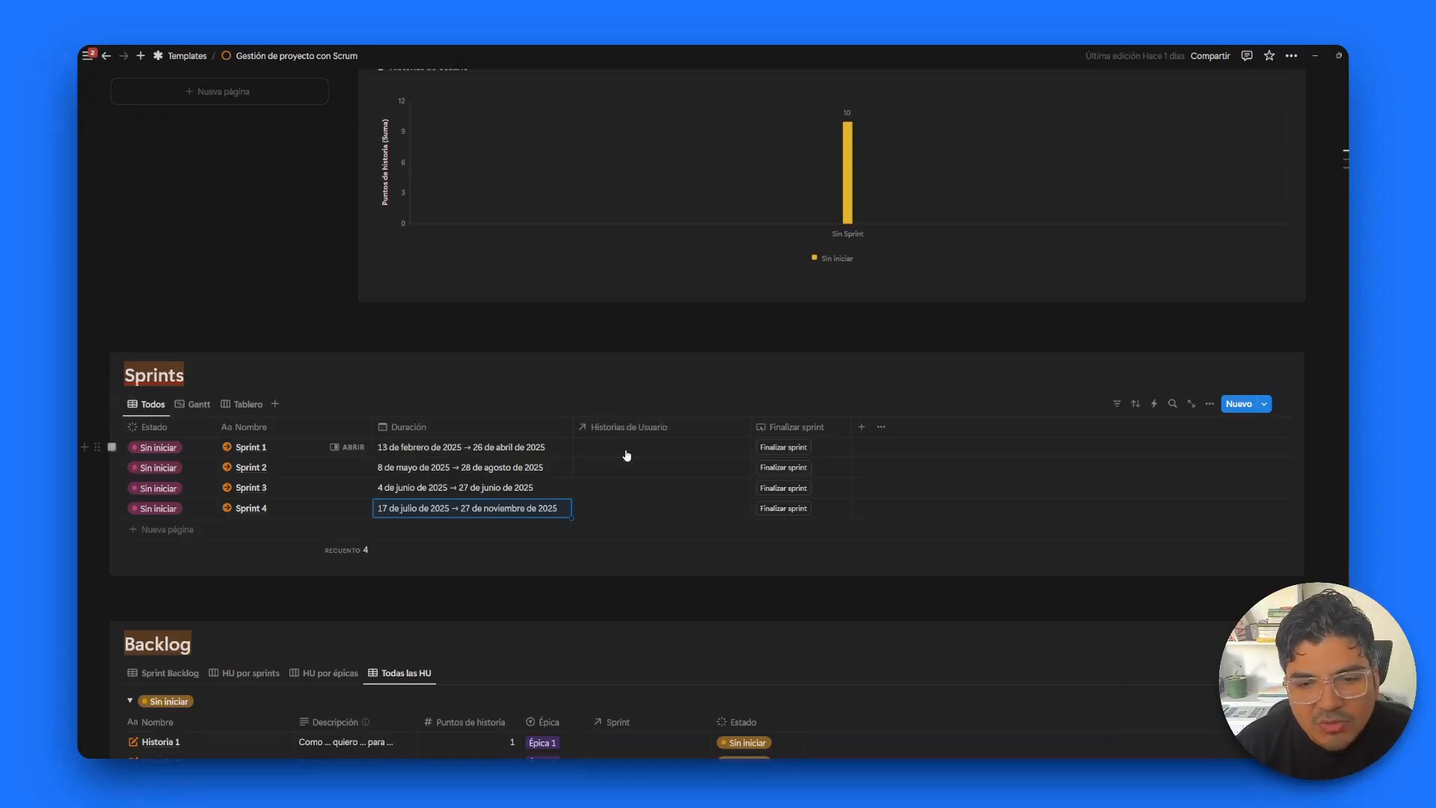
pyautogui.click(625, 449)
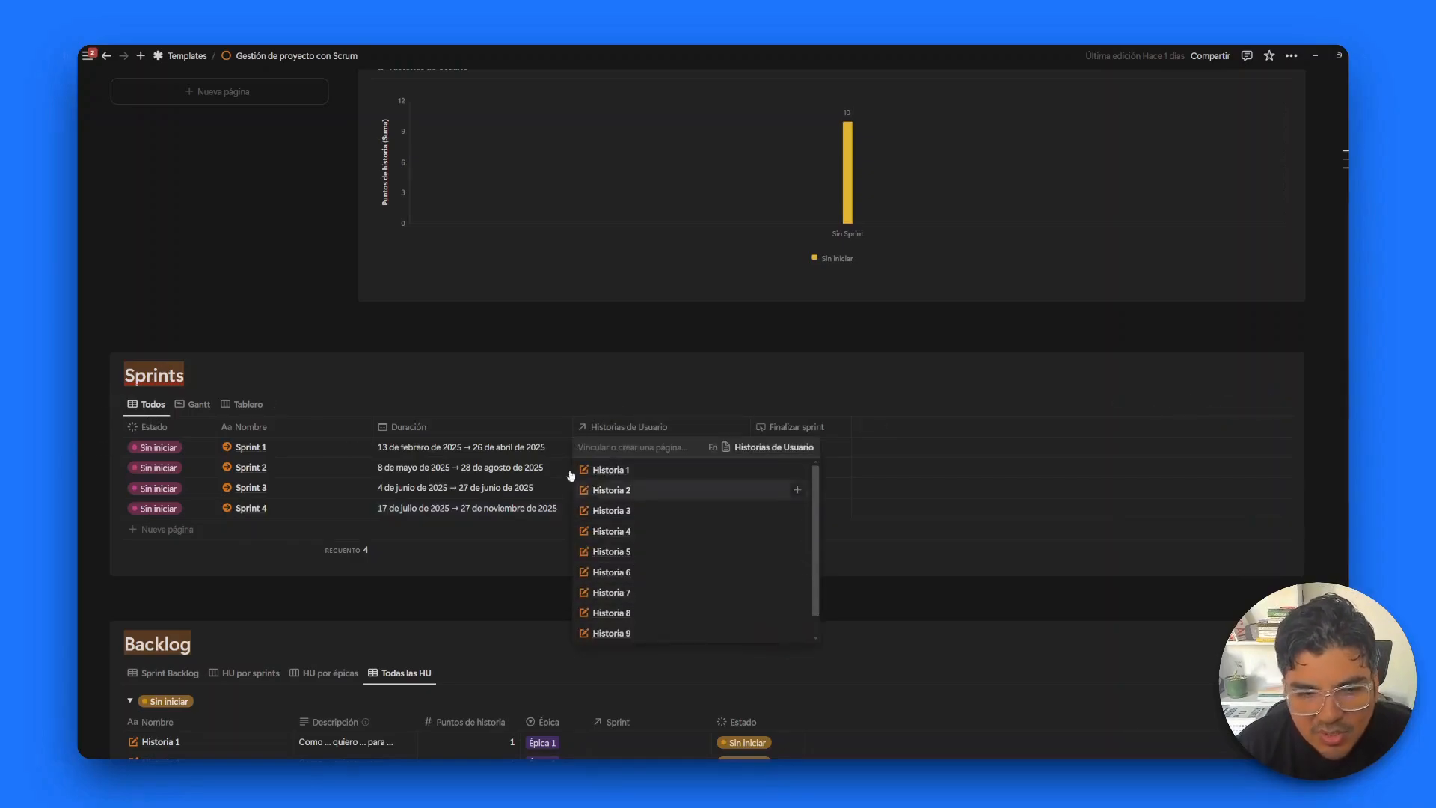
pyautogui.click(601, 414)
# Step: Assign Historia 1 to Sprint 2 in the Backlog and copy that sprint to Historia 2 through Historia 5
pyautogui.scroll(-5, 621, 397)
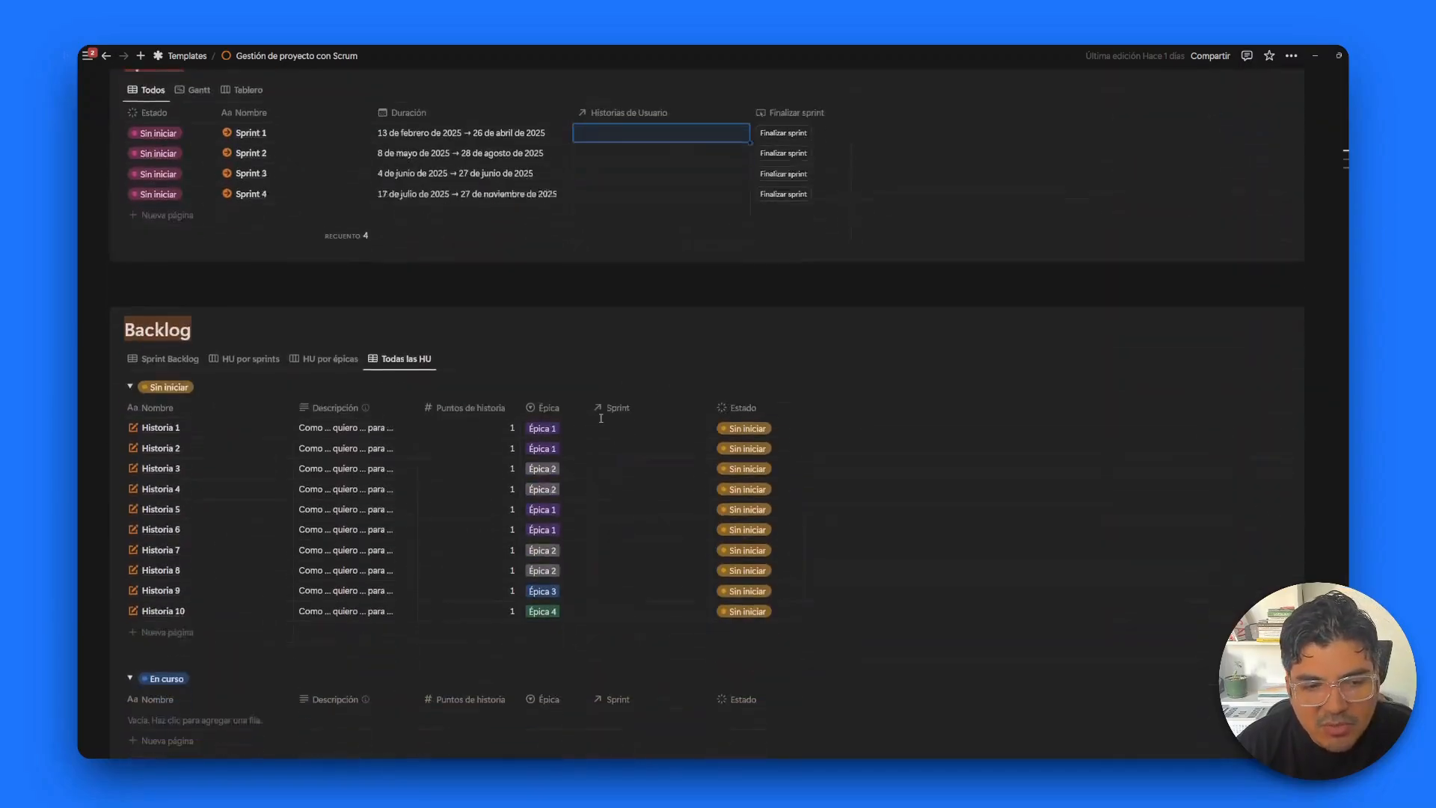
pyautogui.click(634, 383)
pyautogui.click(639, 340)
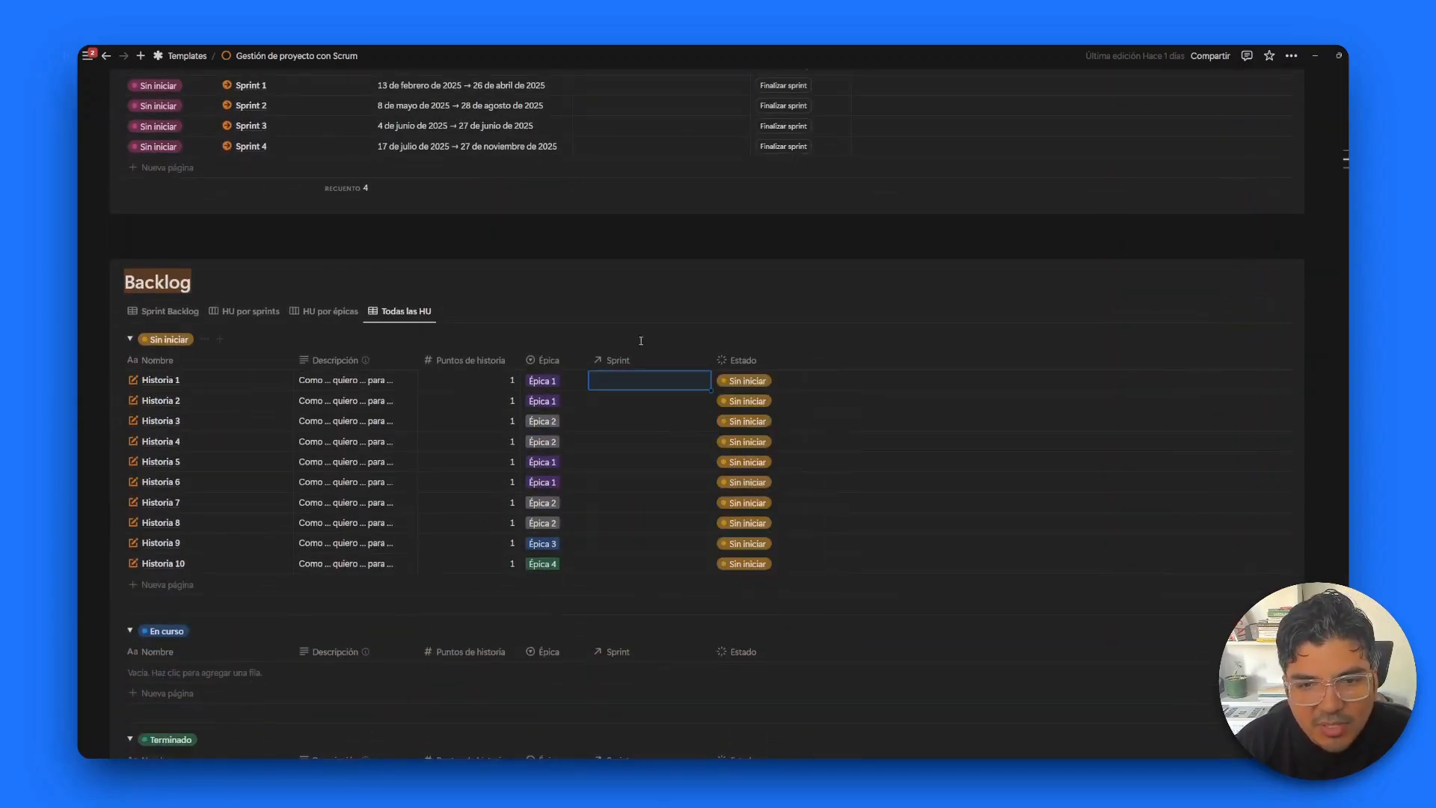
pyautogui.click(622, 381)
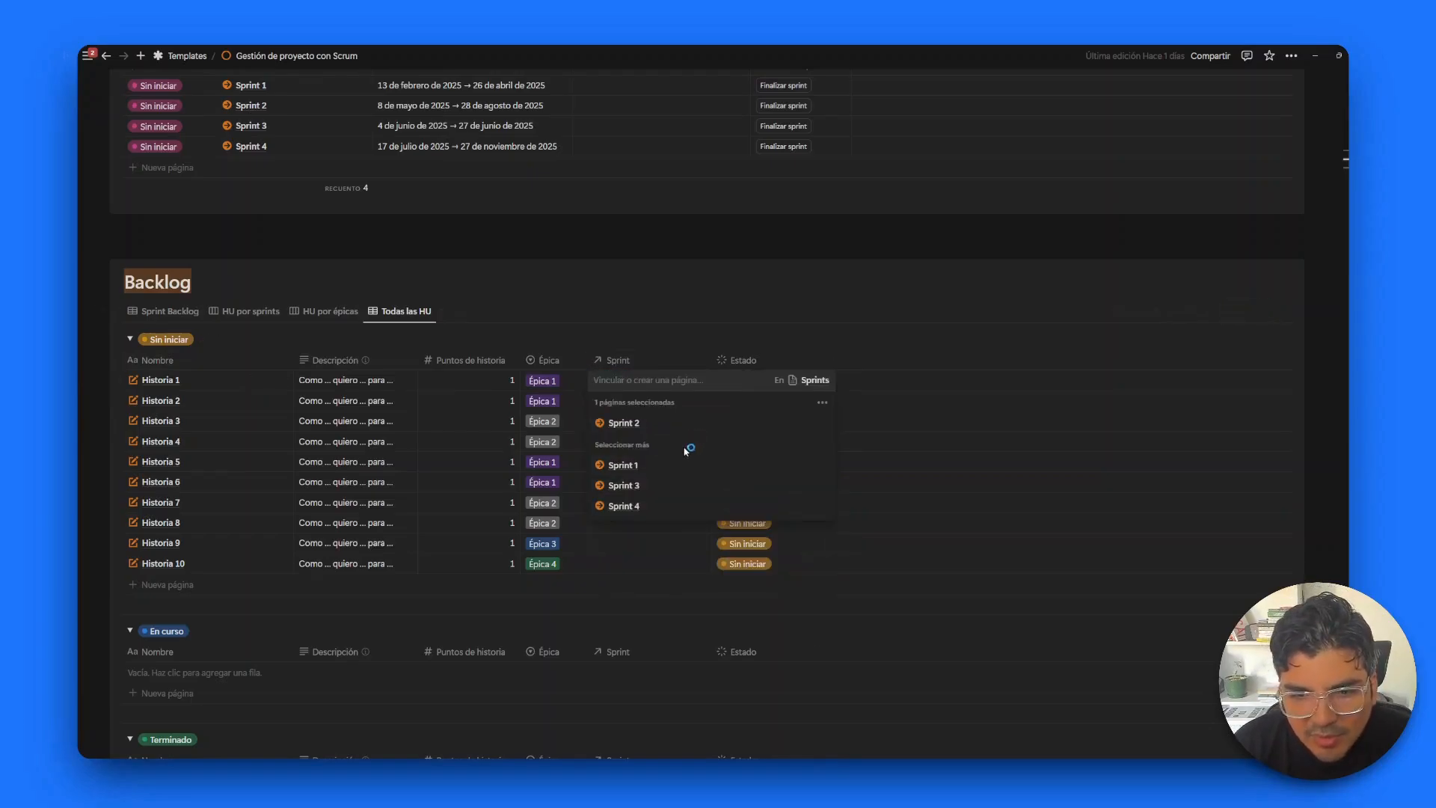
pyautogui.click(617, 494)
pyautogui.hotkey('ctrl', 'c')
pyautogui.moveTo(658, 402); pyautogui.dragTo(658, 459)
pyautogui.hotkey('ctrl', 'v')
# Step: Assign Historia 7 to Sprint 1 and copy that sprint to Historia 6 and Historia 8
pyautogui.click(651, 499)
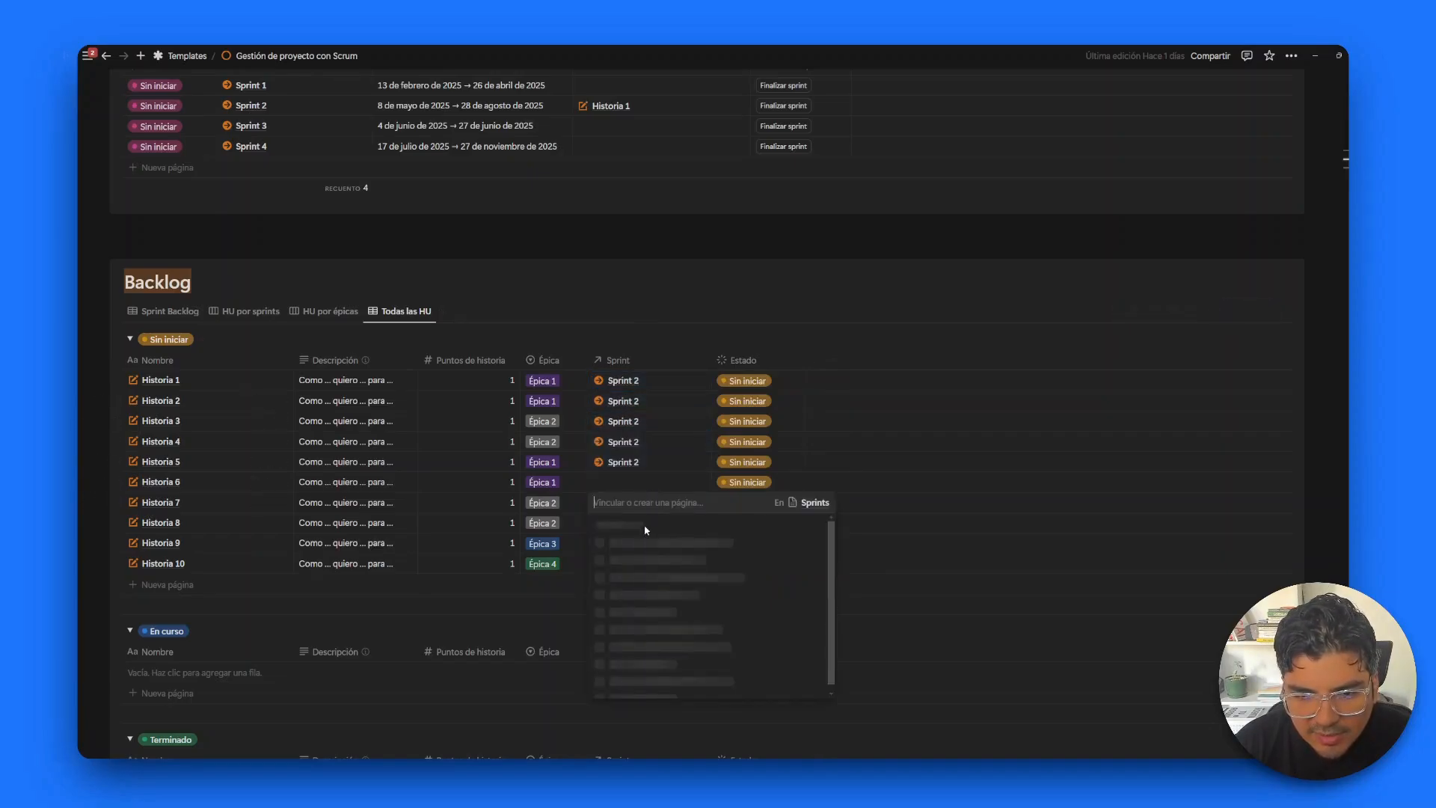
pyautogui.click(628, 524)
pyautogui.press('Escape')
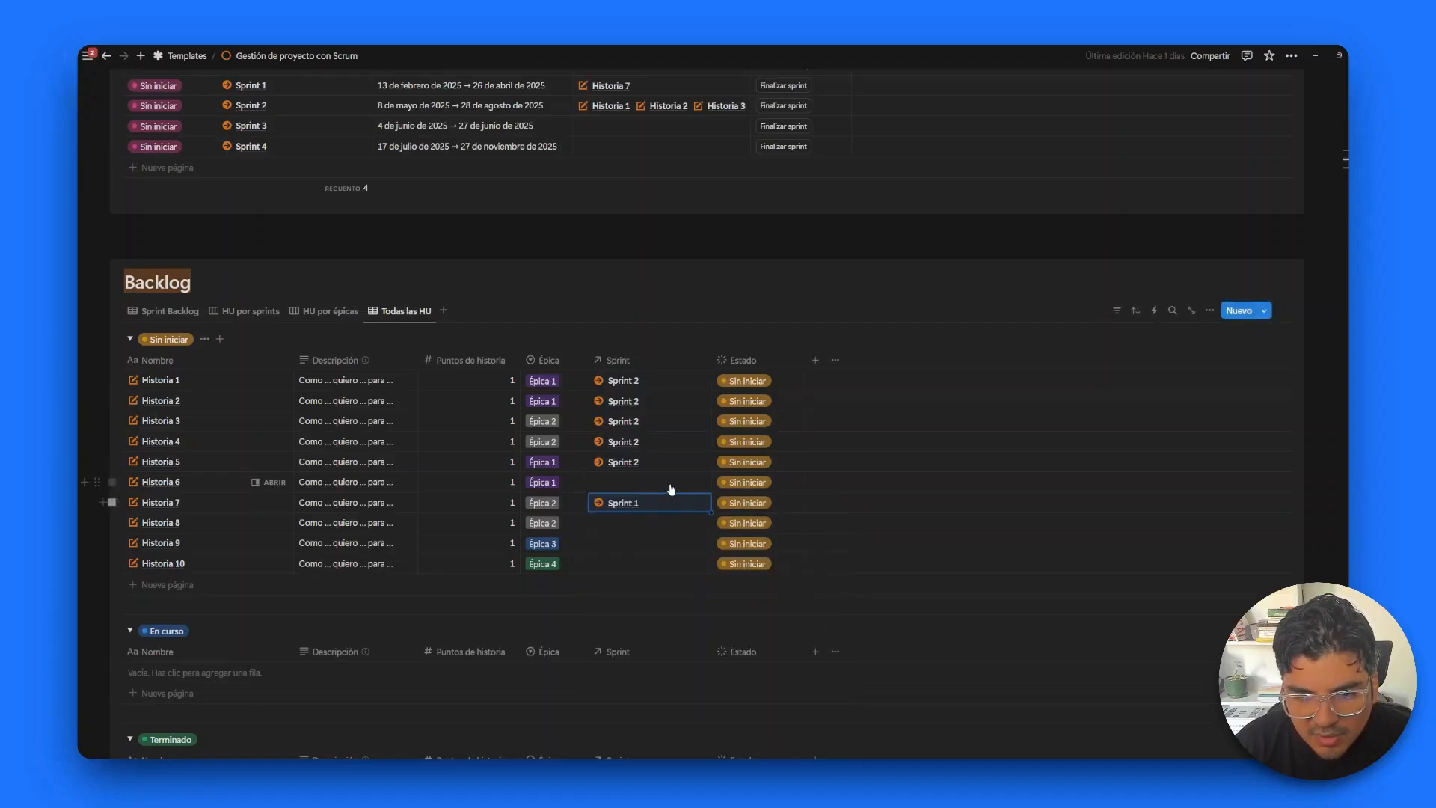
pyautogui.click(670, 485)
pyautogui.press('Escape')
pyautogui.hotkey('ctrl', 'v')
pyautogui.click(670, 530)
pyautogui.press('Escape')
pyautogui.hotkey('ctrl', 'v')
# Step: Assign Historia 9 to Sprint 3 in the Backlog
pyautogui.click(662, 550)
pyautogui.click(662, 550)
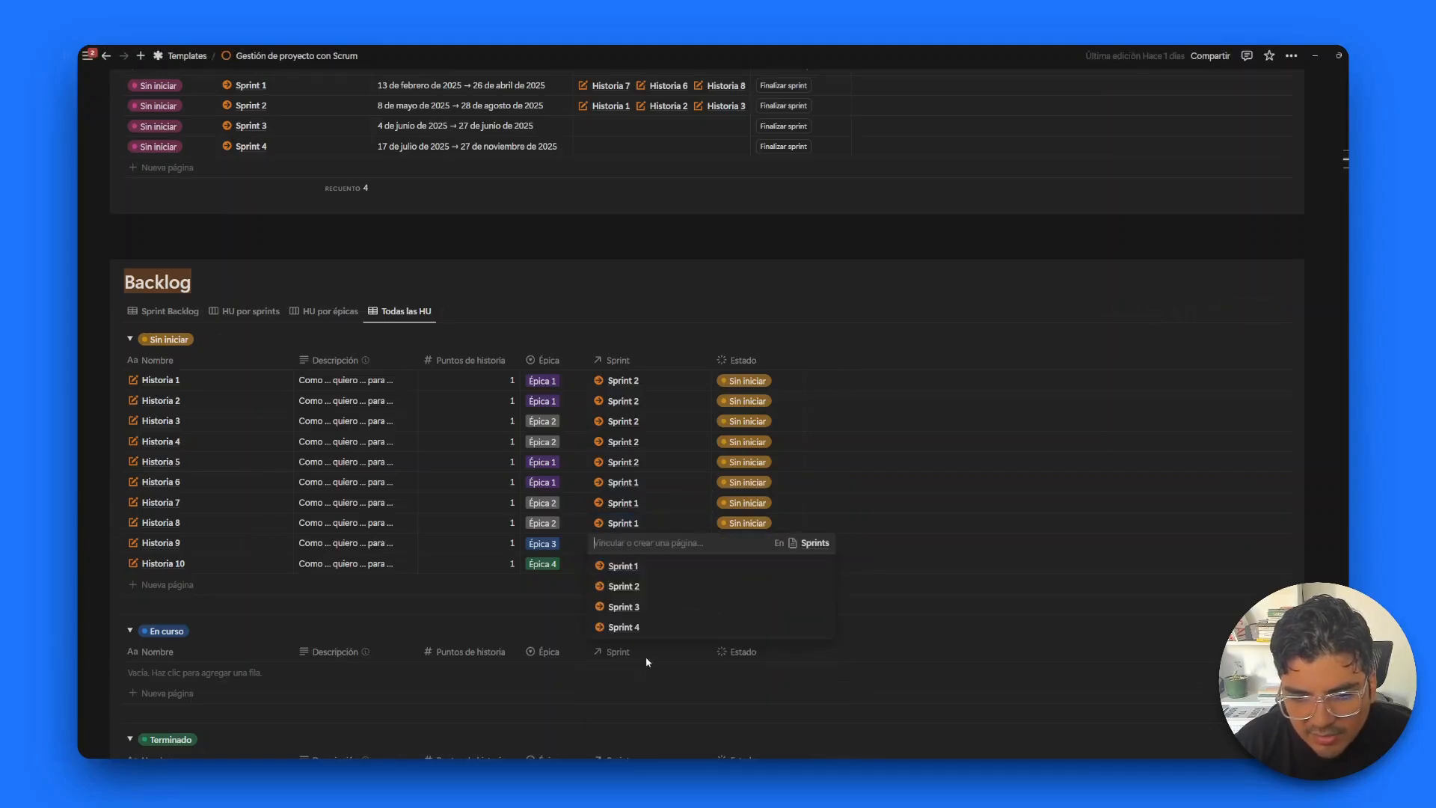
pyautogui.click(623, 629)
pyautogui.press('Escape')
# Step: Link Historia 2 to Sprint 3 in the Backlog and remove its link to Sprint 2
pyautogui.click(664, 401)
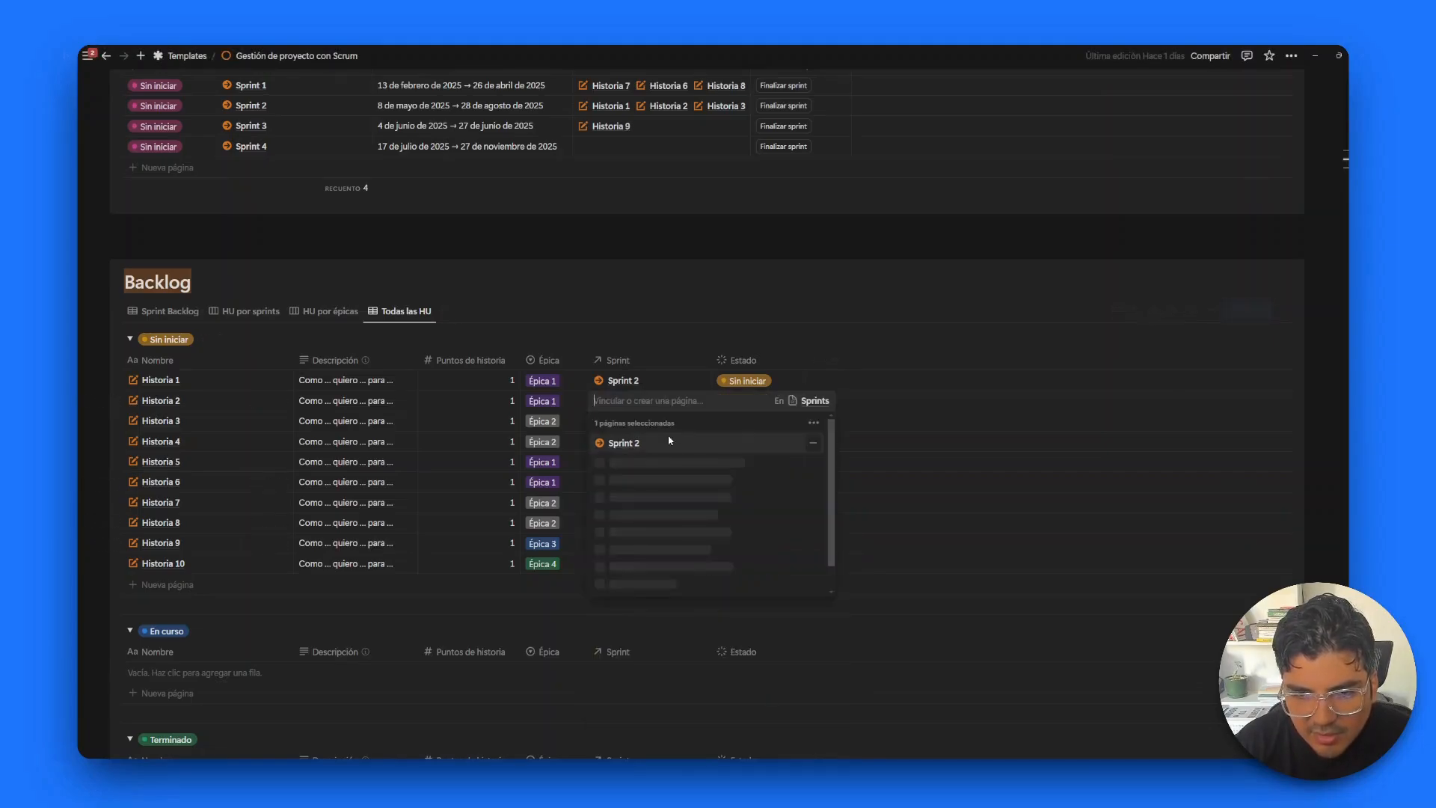
pyautogui.click(642, 509)
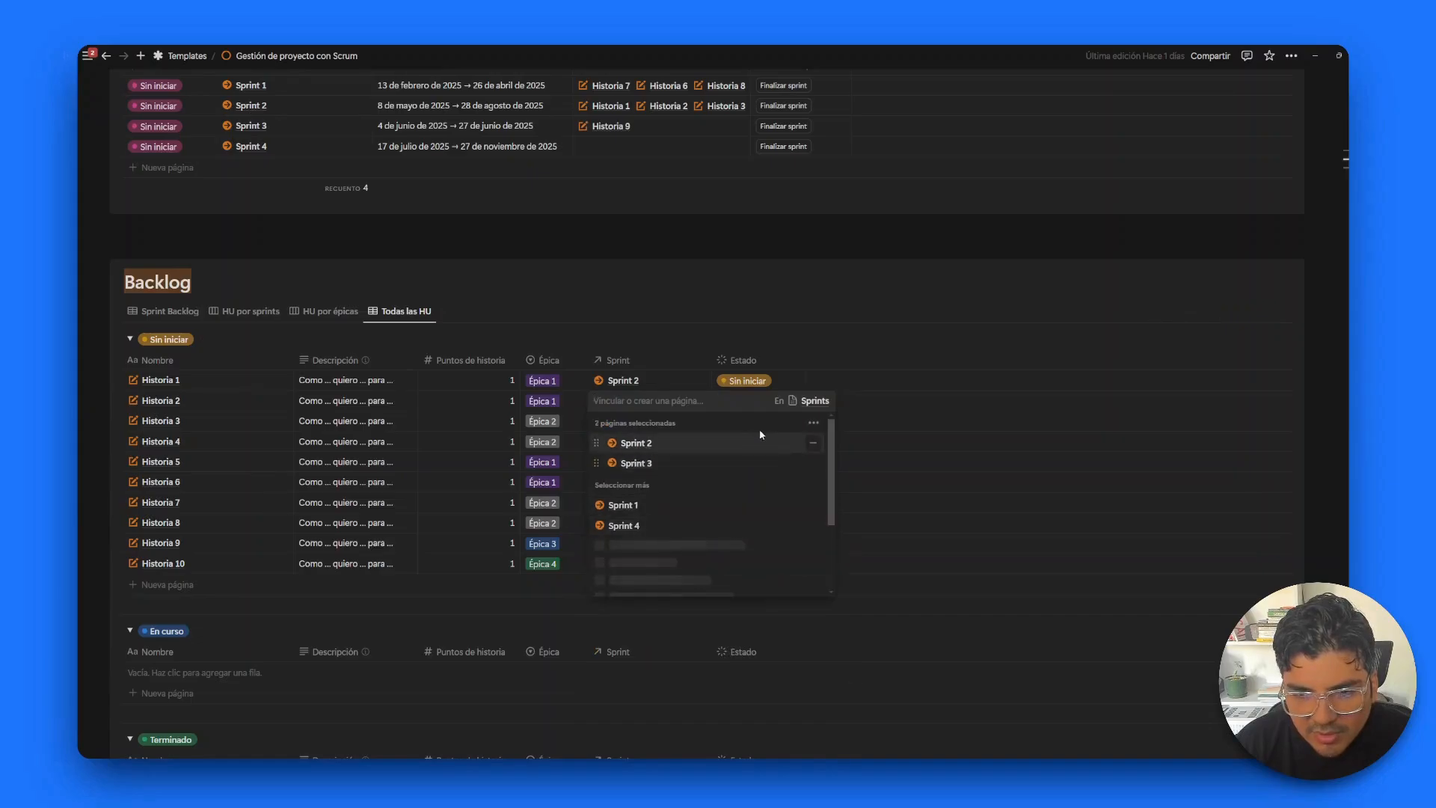
pyautogui.click(815, 447)
pyautogui.click(650, 425)
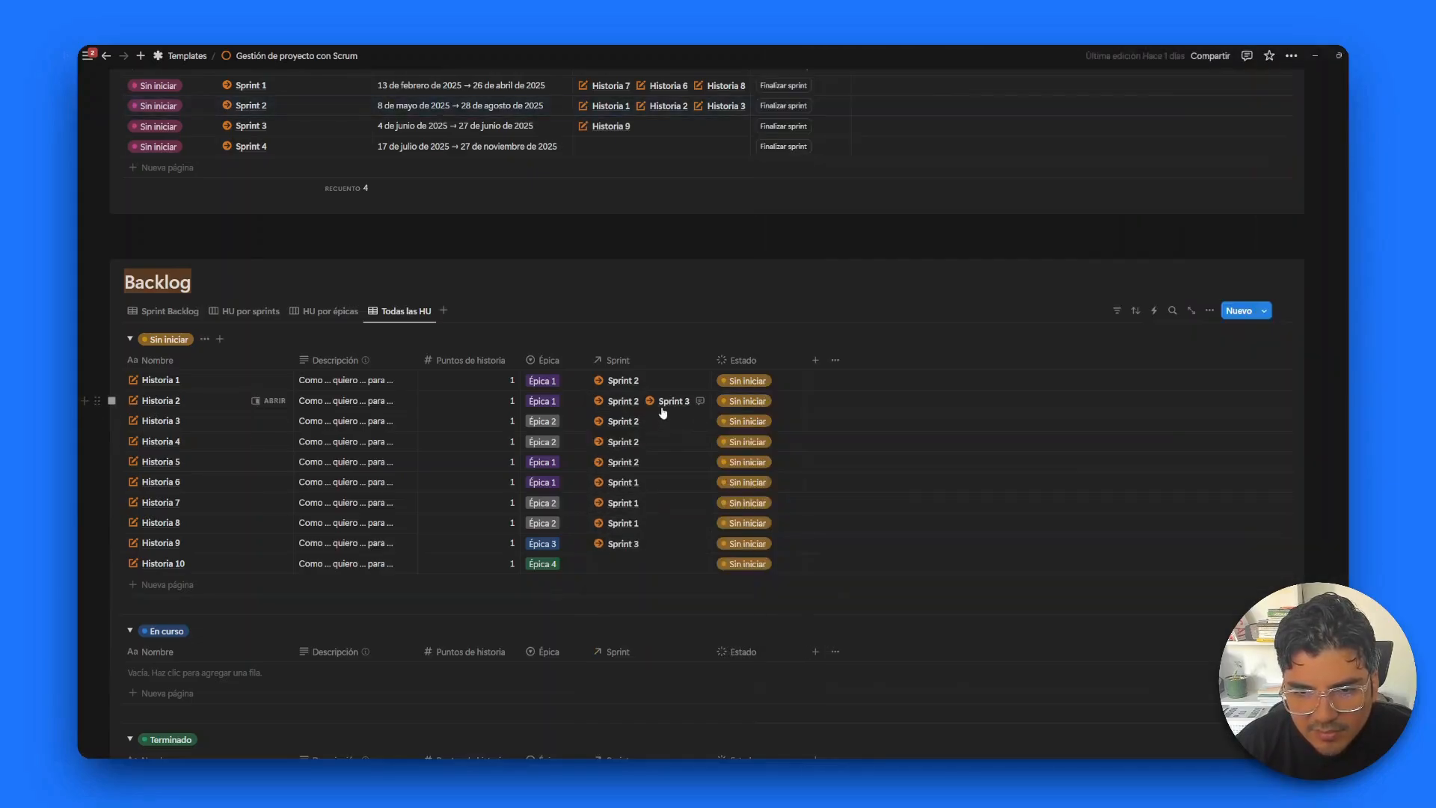
pyautogui.click(683, 404)
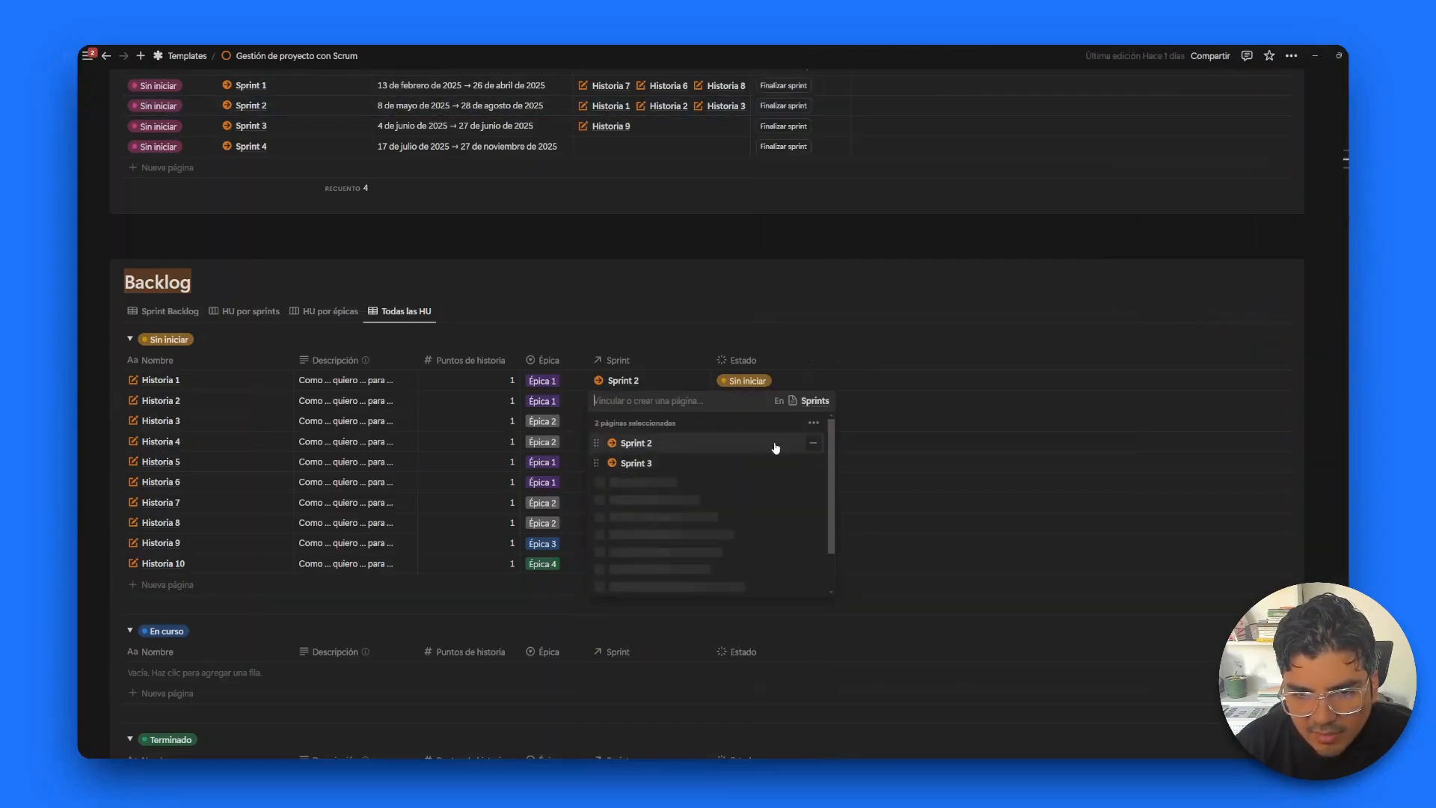
pyautogui.click(823, 447)
pyautogui.press('Escape')
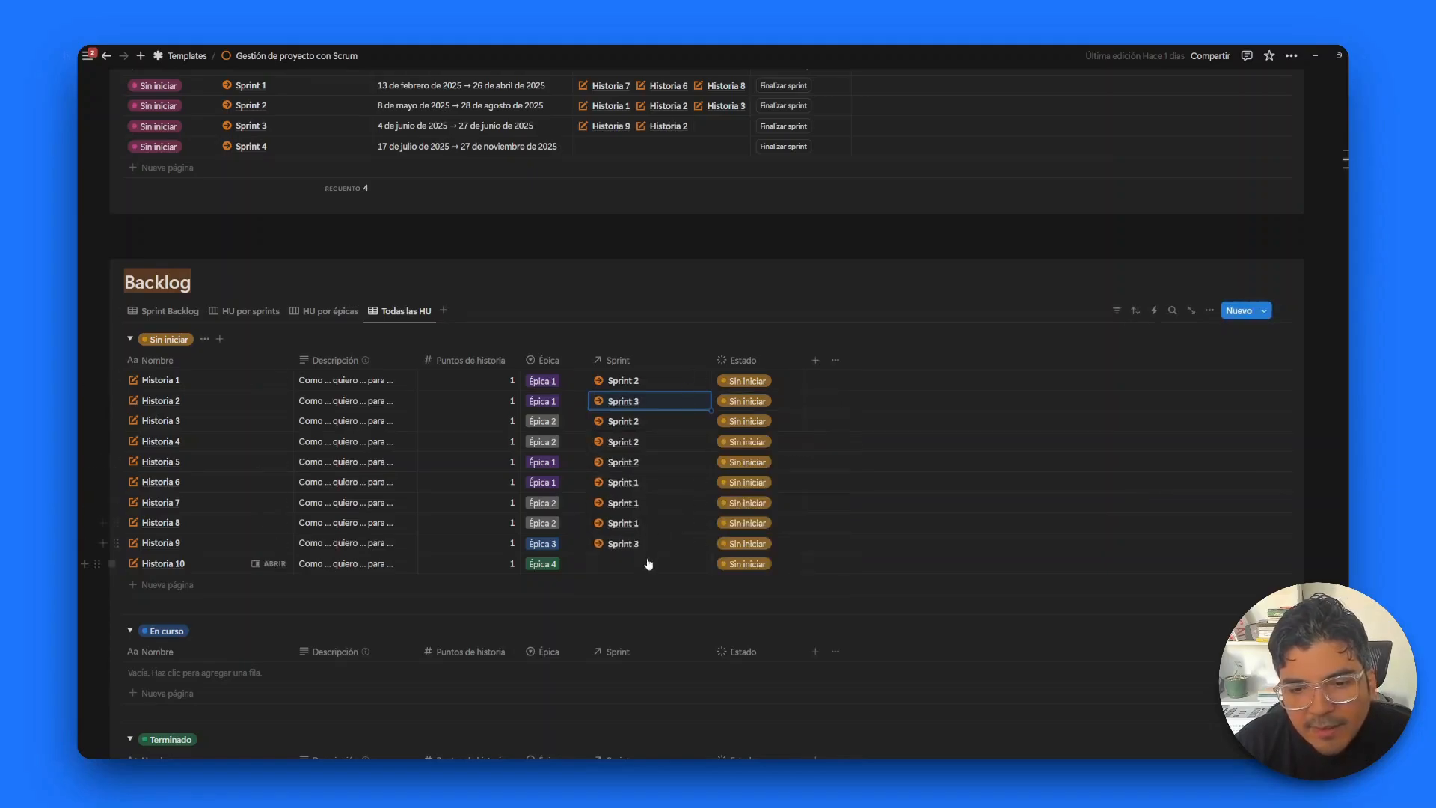
# Step: Assign Historia 10 to Sprint 4 in the Backlog
pyautogui.click(650, 561)
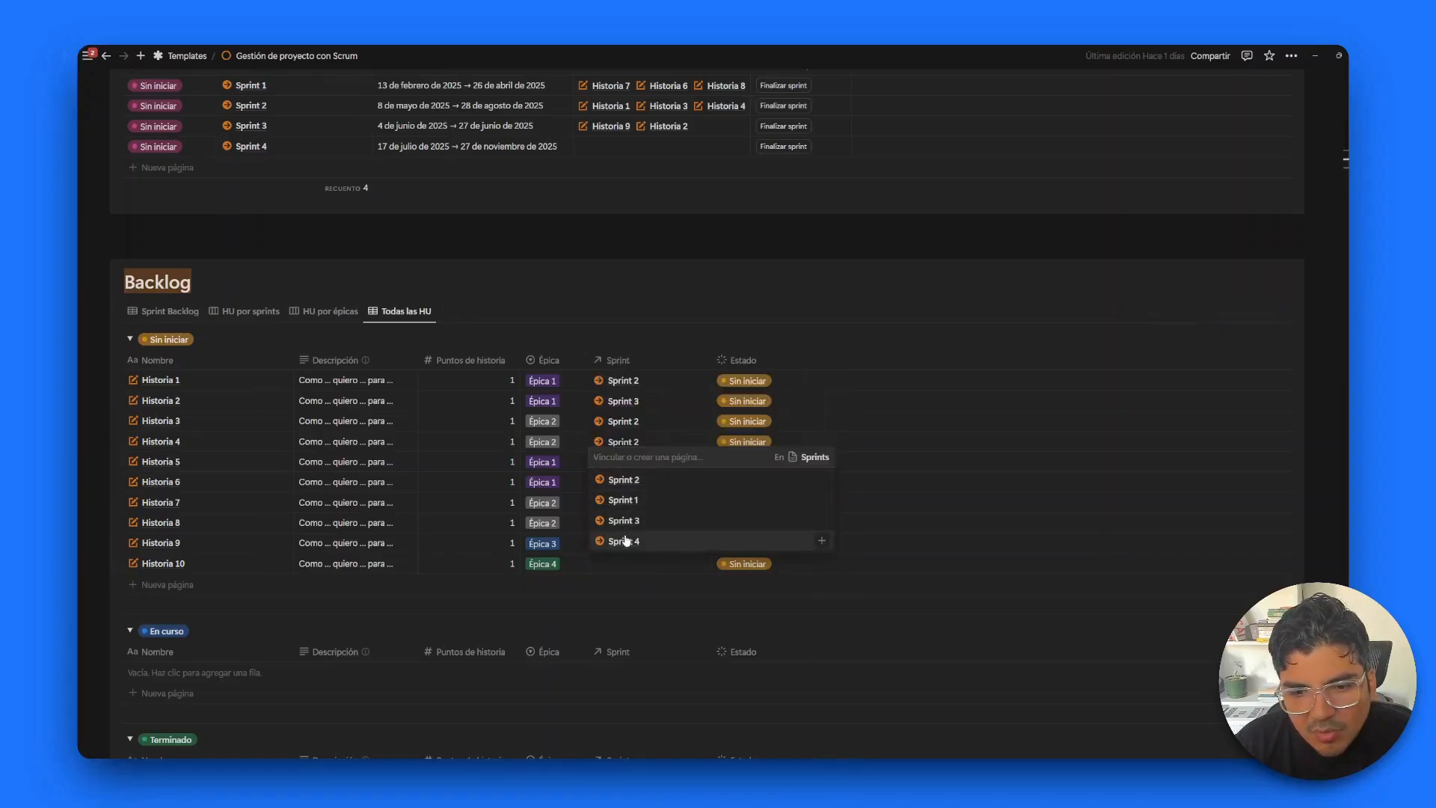
pyautogui.click(625, 537)
pyautogui.press('Escape')
# Step: Examine the stories linked to each sprint, the Backlog states and the story points per sprint in the Historias de Usuario chart
pyautogui.scroll(5, 673, 333)
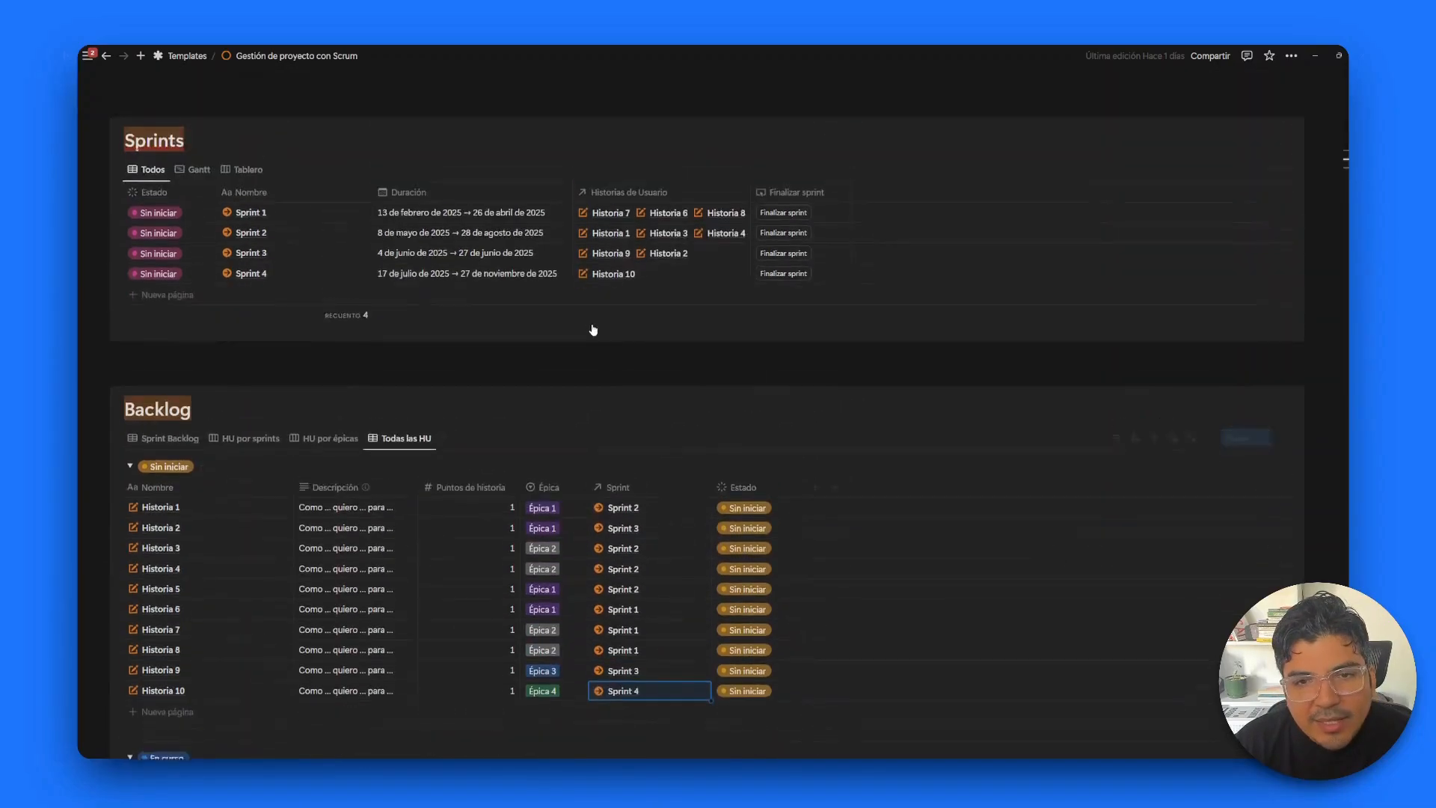
pyautogui.scroll(1, 546, 311)
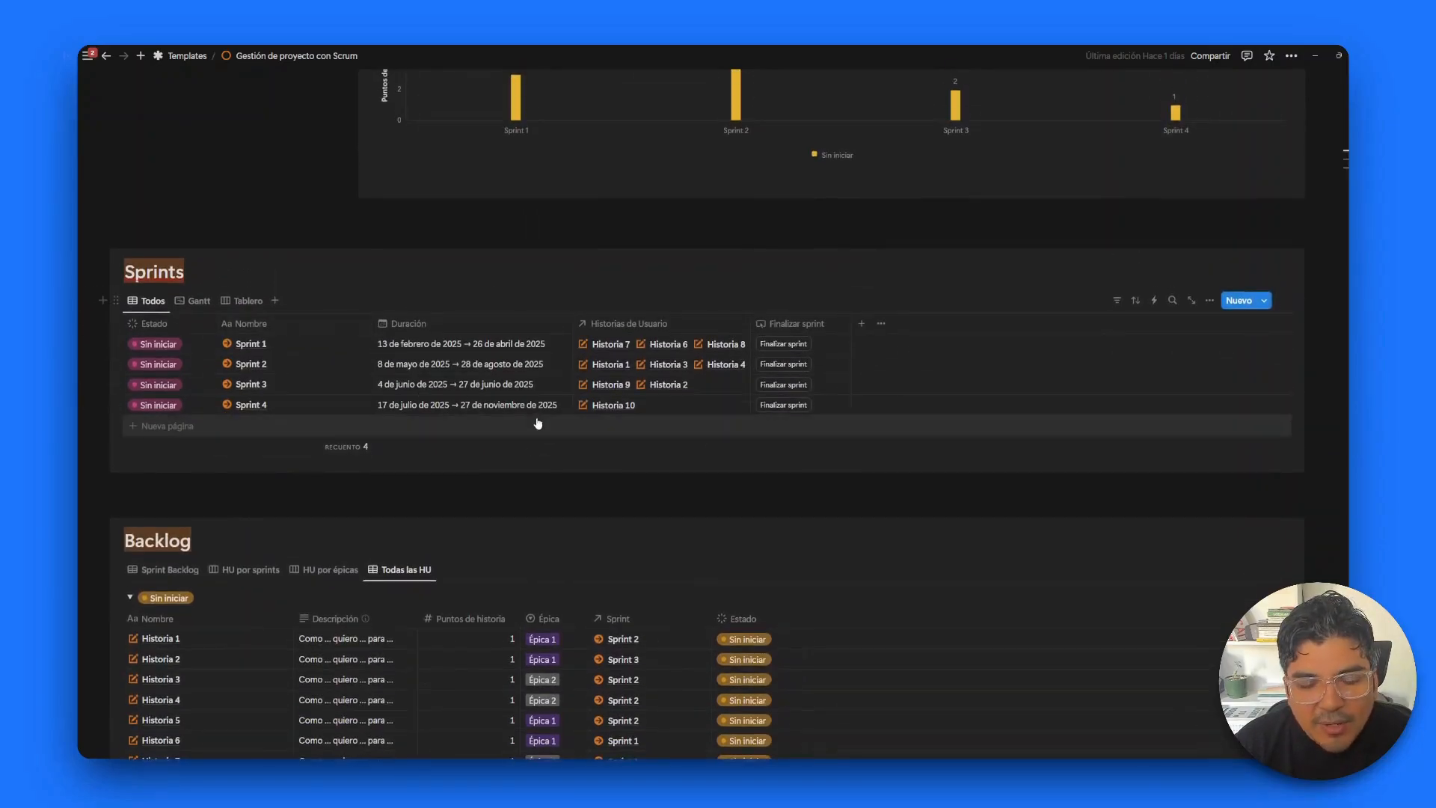
pyautogui.scroll(-3, 538, 423)
pyautogui.scroll(-6, 537, 417)
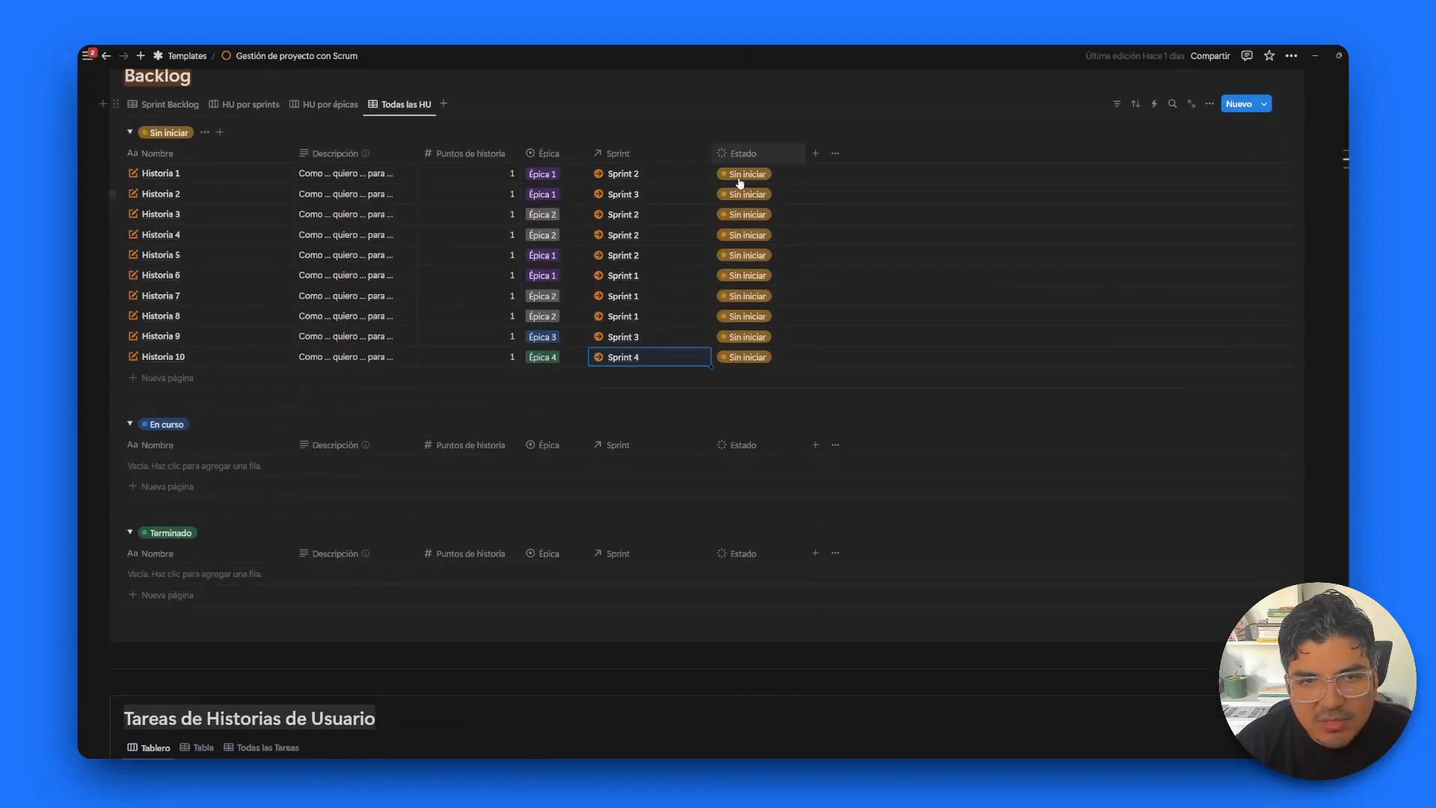
pyautogui.scroll(4, 745, 161)
pyautogui.scroll(7, 759, 408)
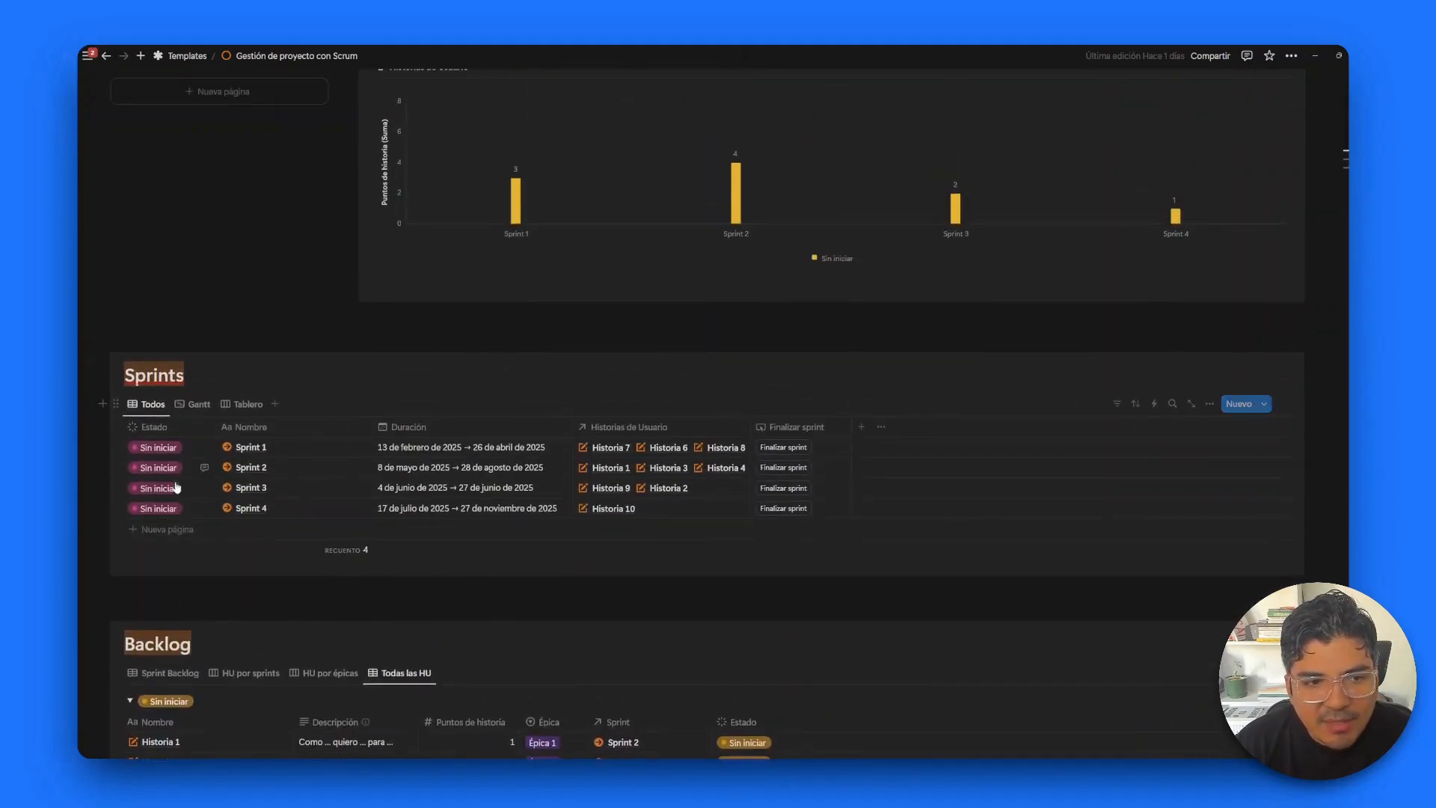
pyautogui.scroll(2, 494, 509)
pyautogui.scroll(2, 520, 492)
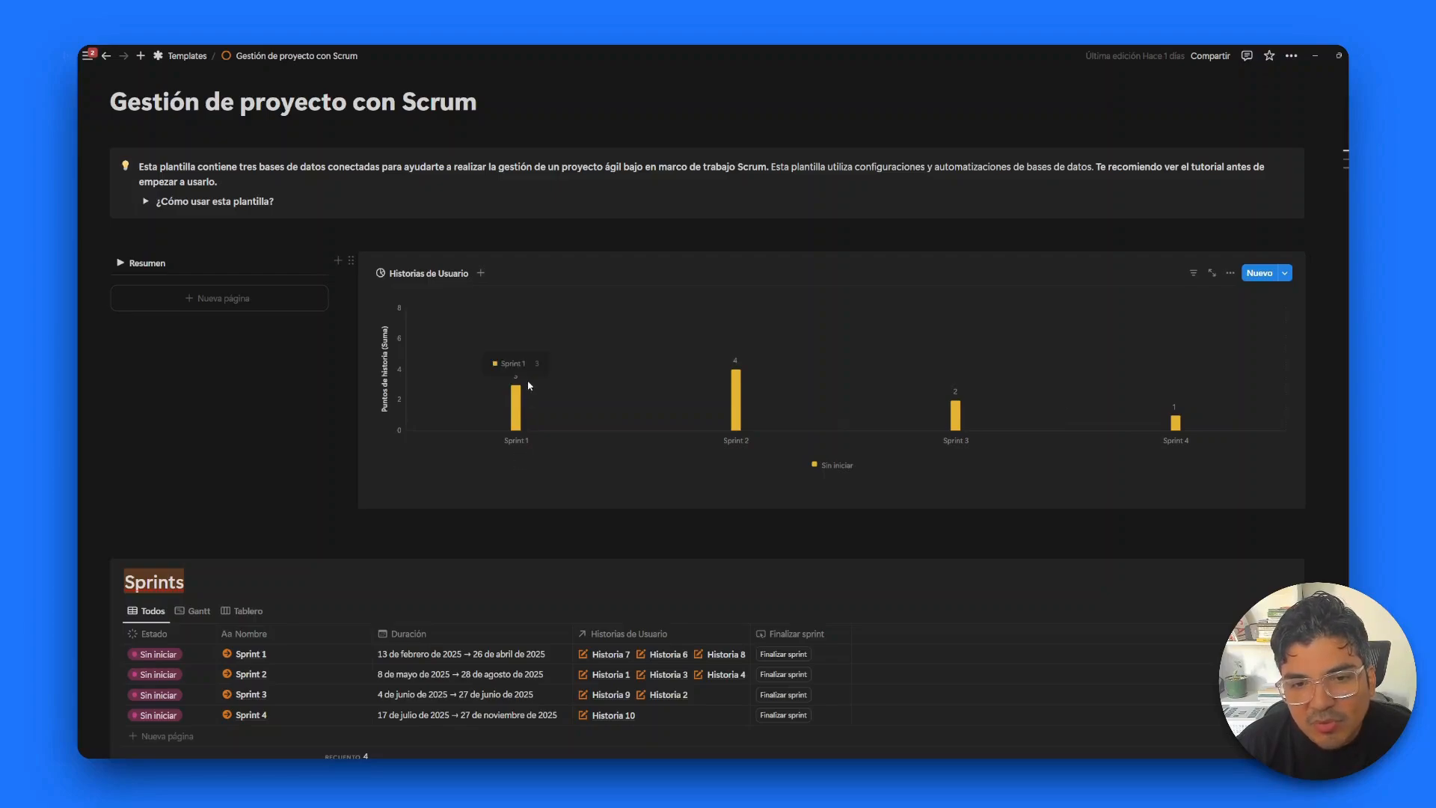
pyautogui.moveTo(751, 362)
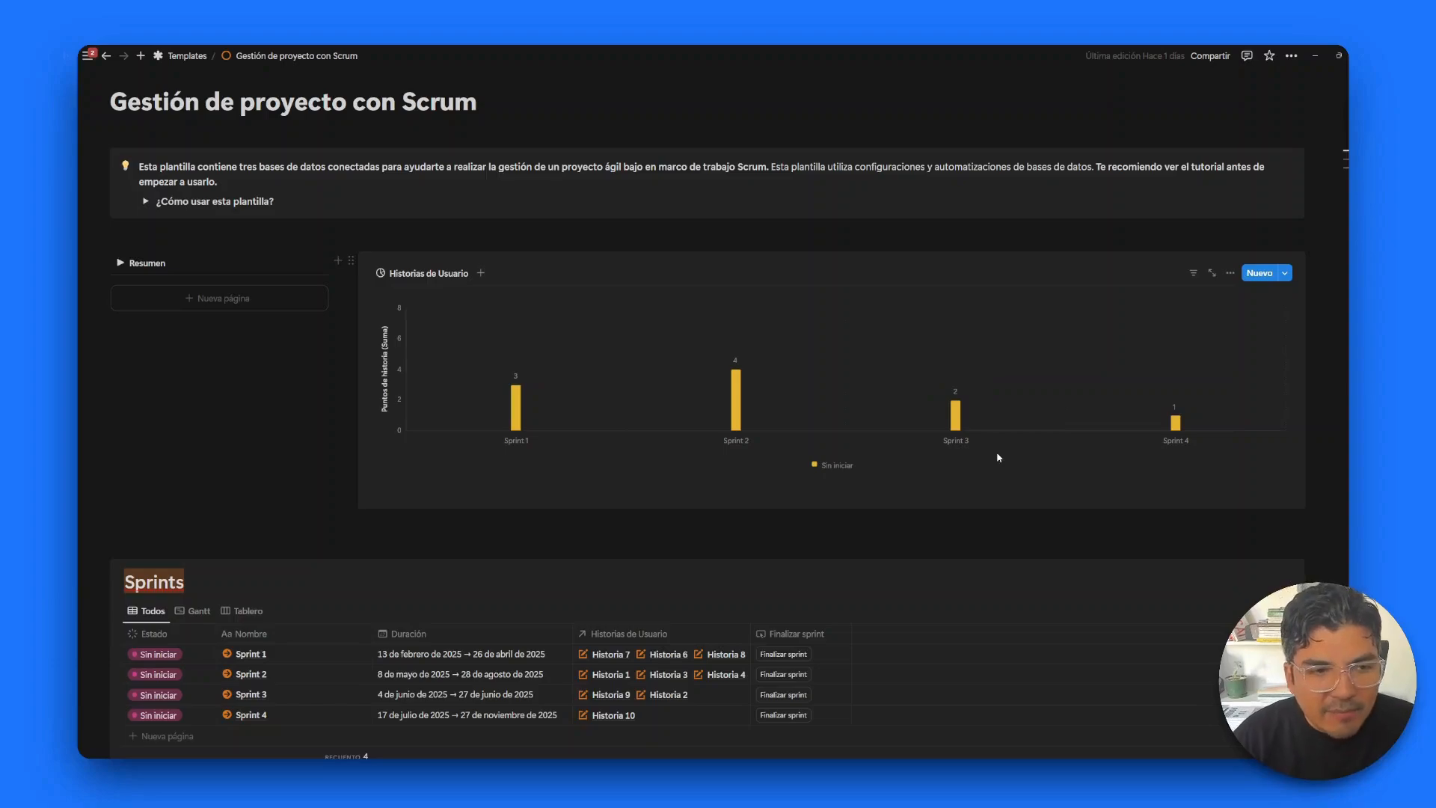
# Step: Set Sprint 1's Estado to En proceso in the Sprints table
pyautogui.scroll(-1, 250, 481)
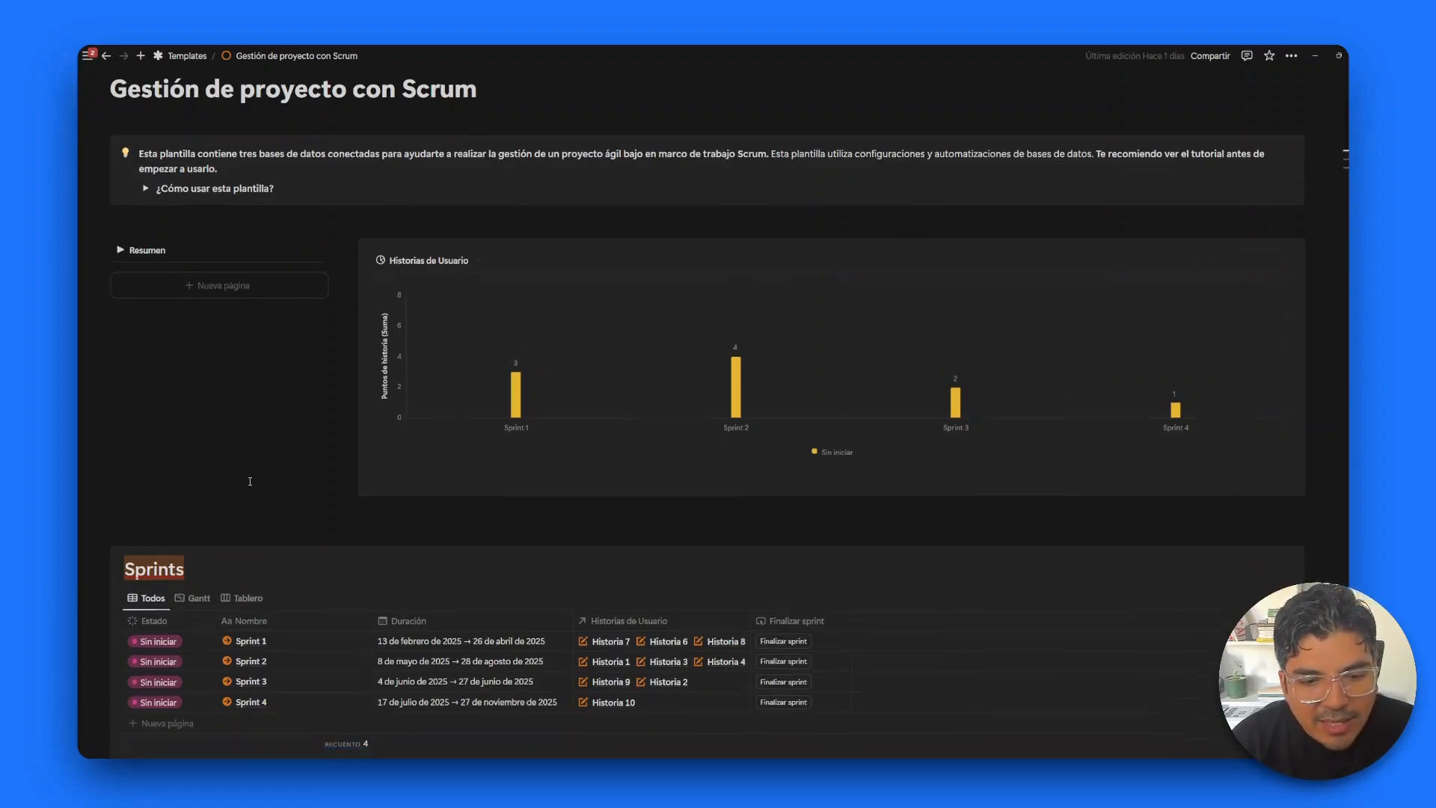
pyautogui.scroll(-1, 249, 481)
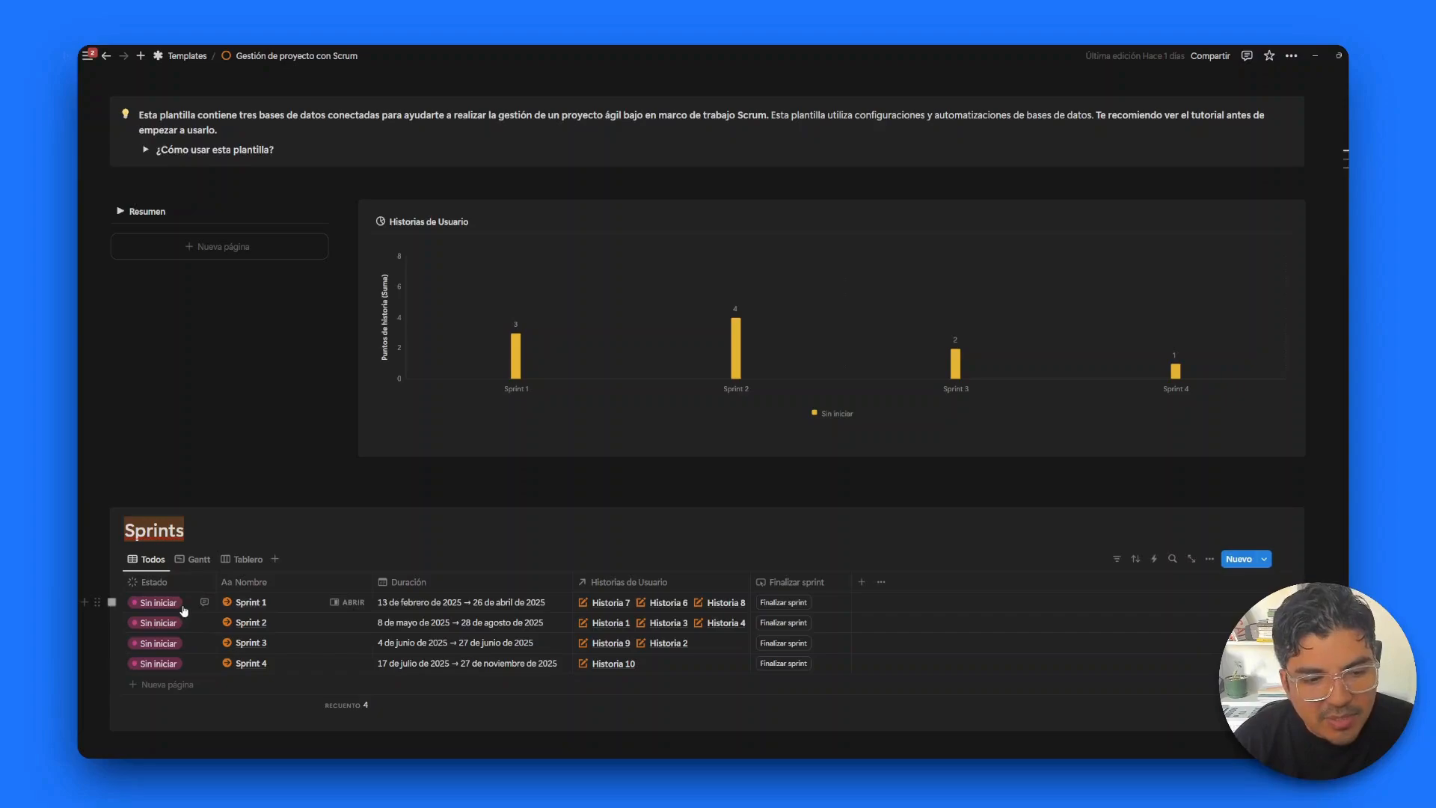
pyautogui.scroll(-2, 183, 611)
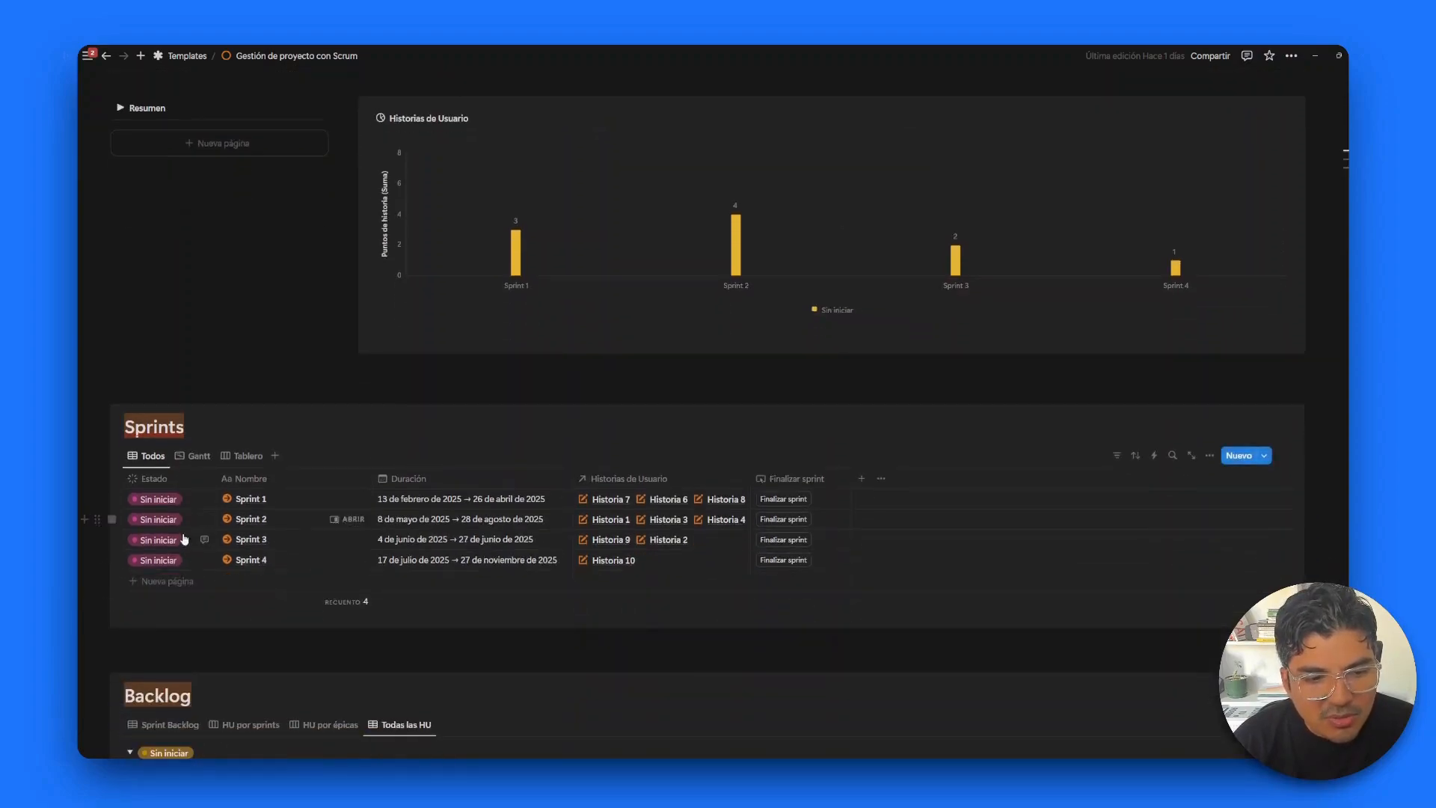
pyautogui.click(173, 499)
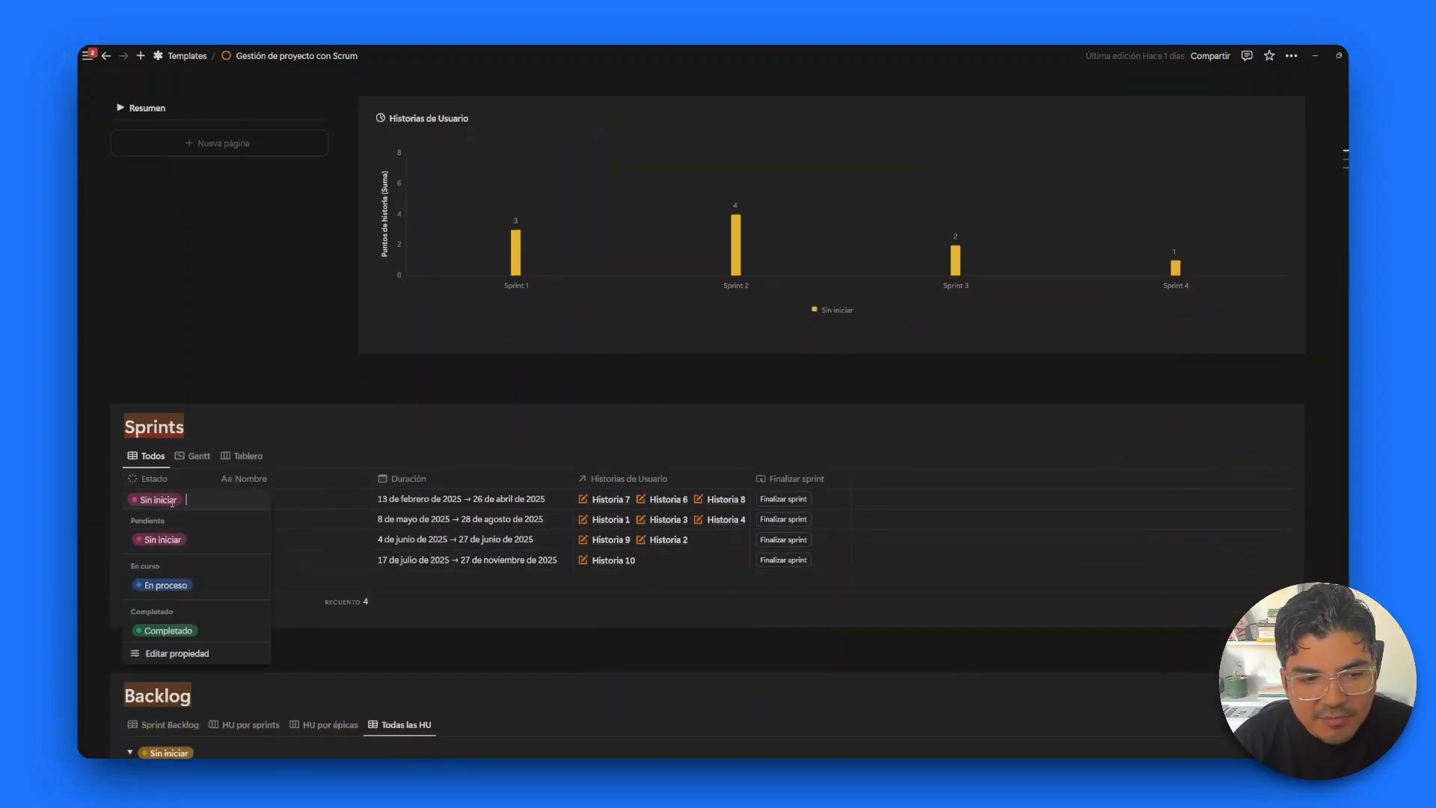
pyautogui.click(187, 587)
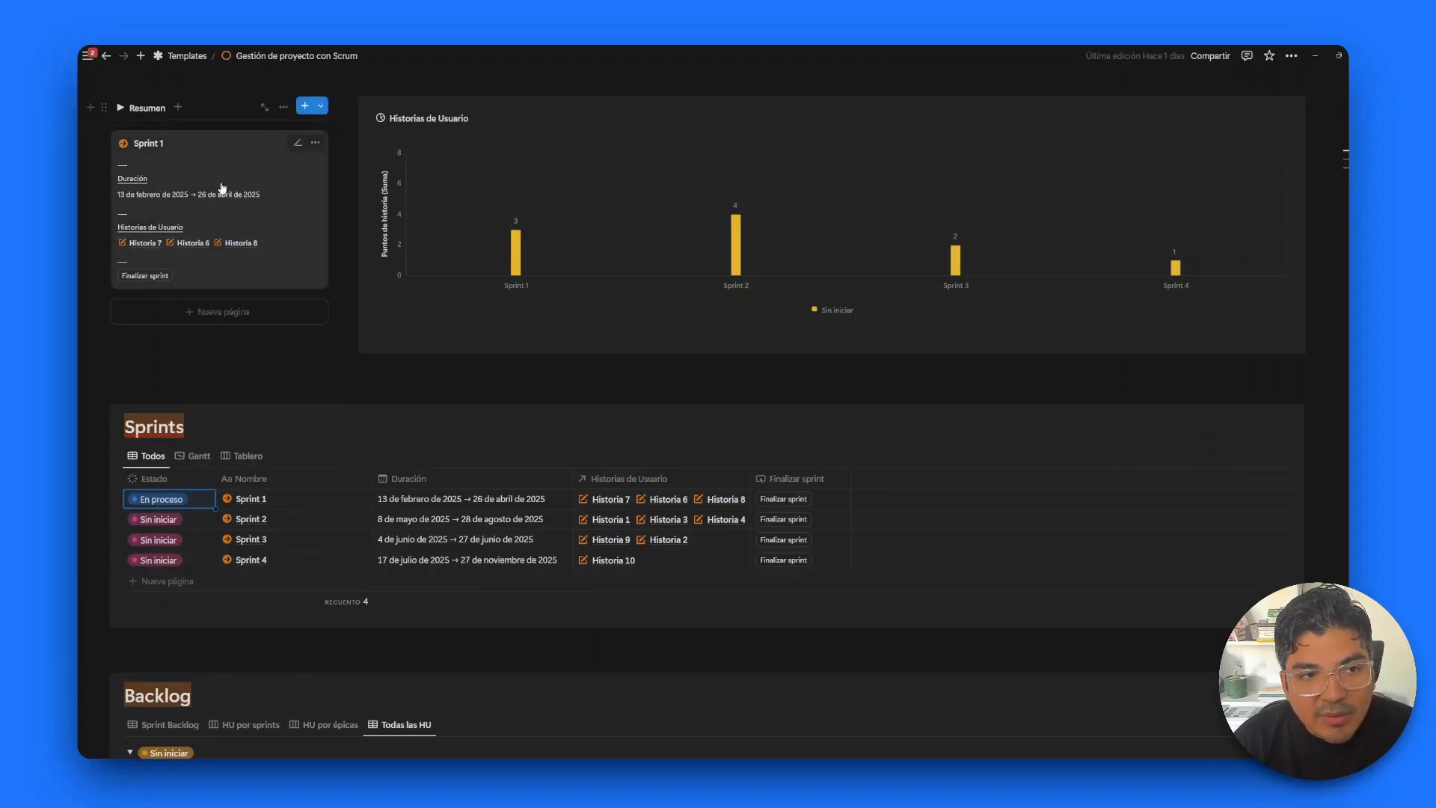
# Step: Show the Sprint Backlog view in the Backlog and compare its stories with the Sprint 1 card under Resumen
pyautogui.scroll(3, 270, 176)
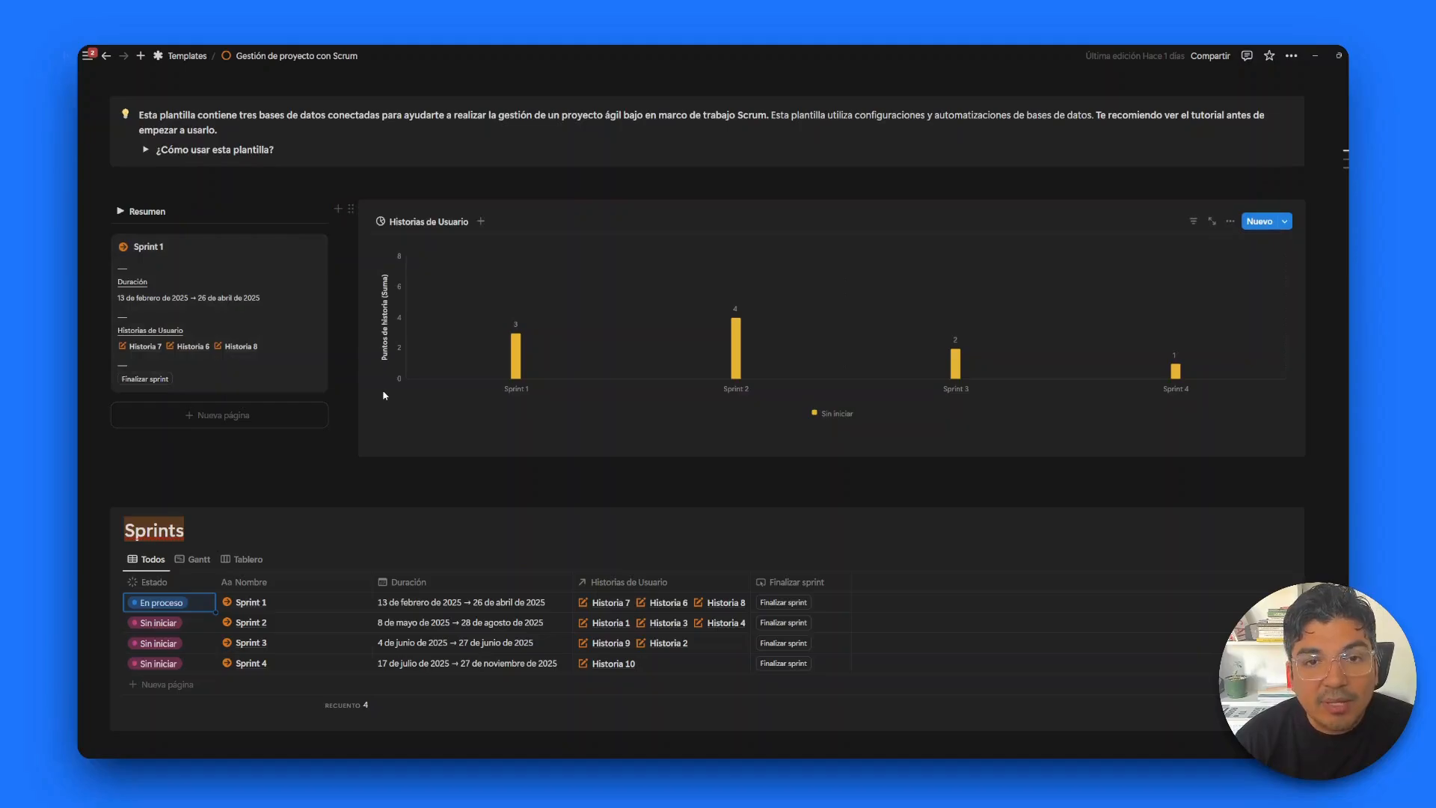
pyautogui.scroll(-7, 564, 331)
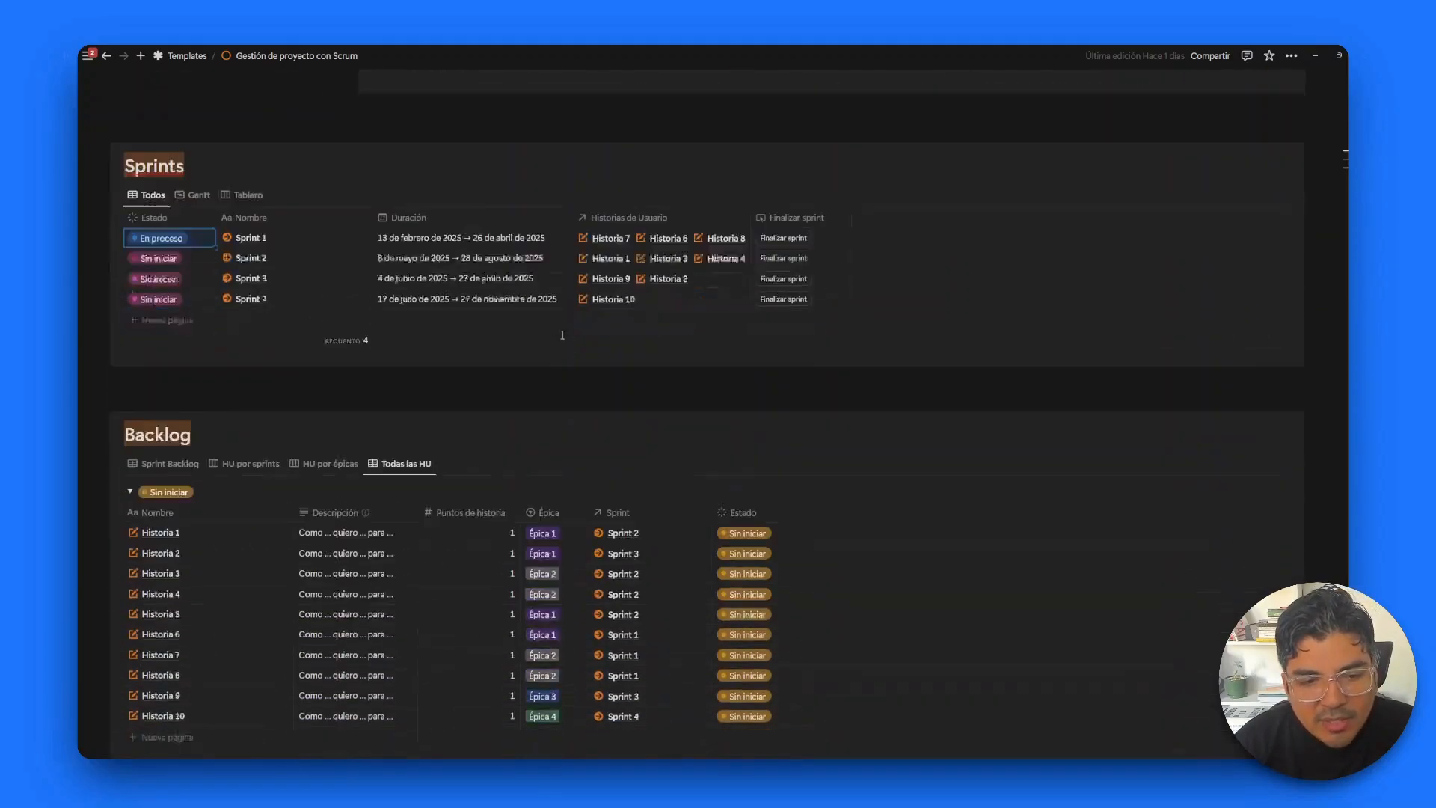
pyautogui.scroll(3, 293, 338)
pyautogui.scroll(-3, 357, 314)
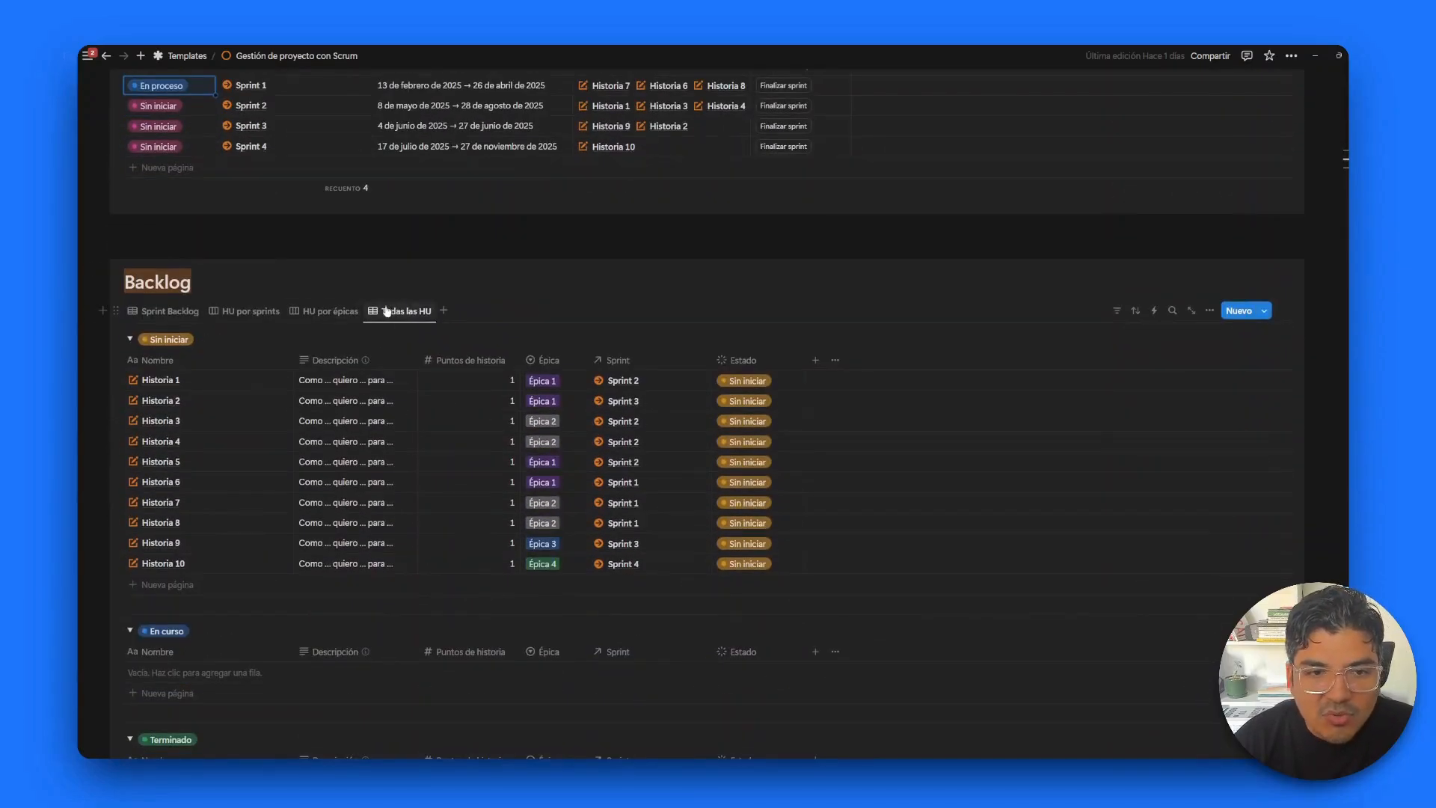
pyautogui.click(159, 313)
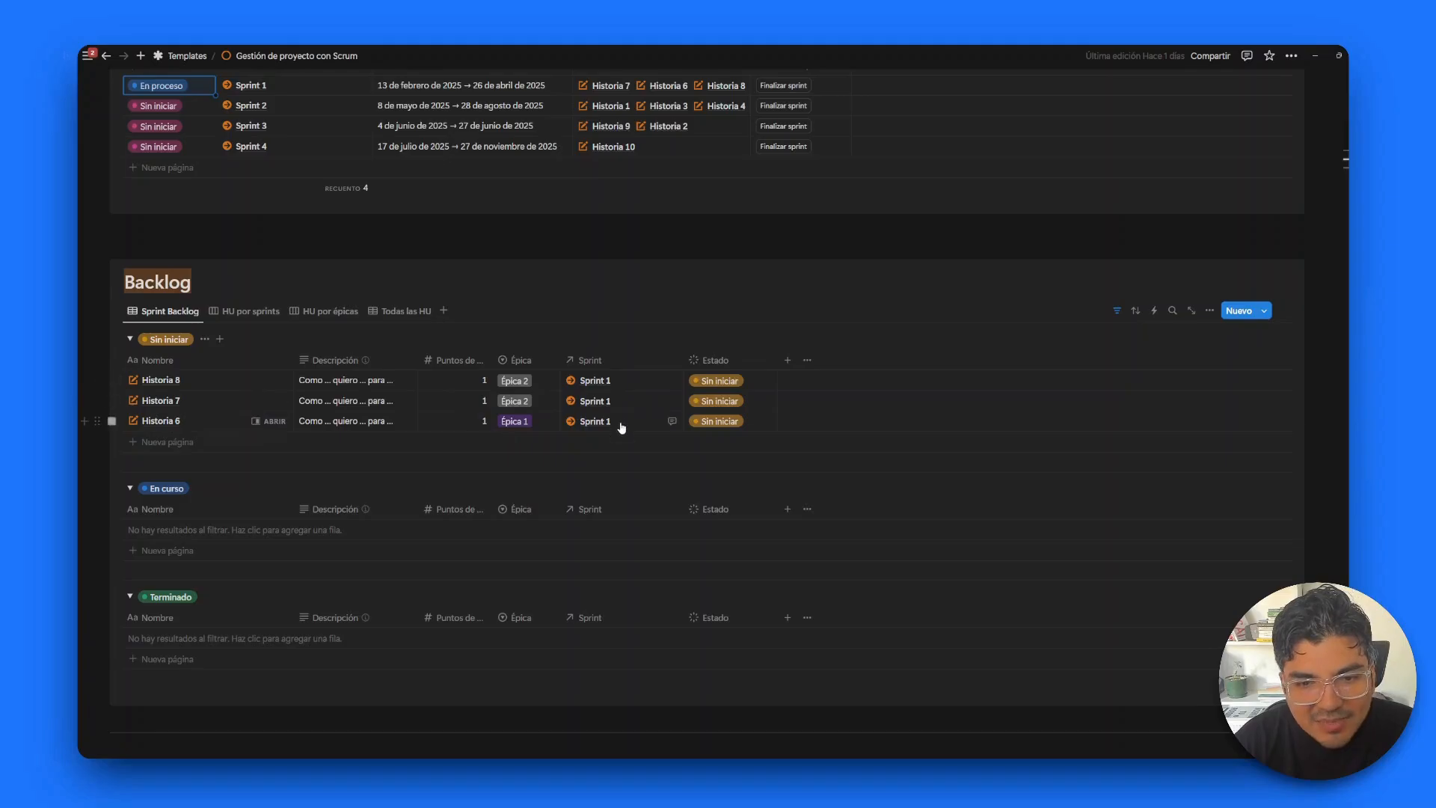
pyautogui.scroll(8, 621, 408)
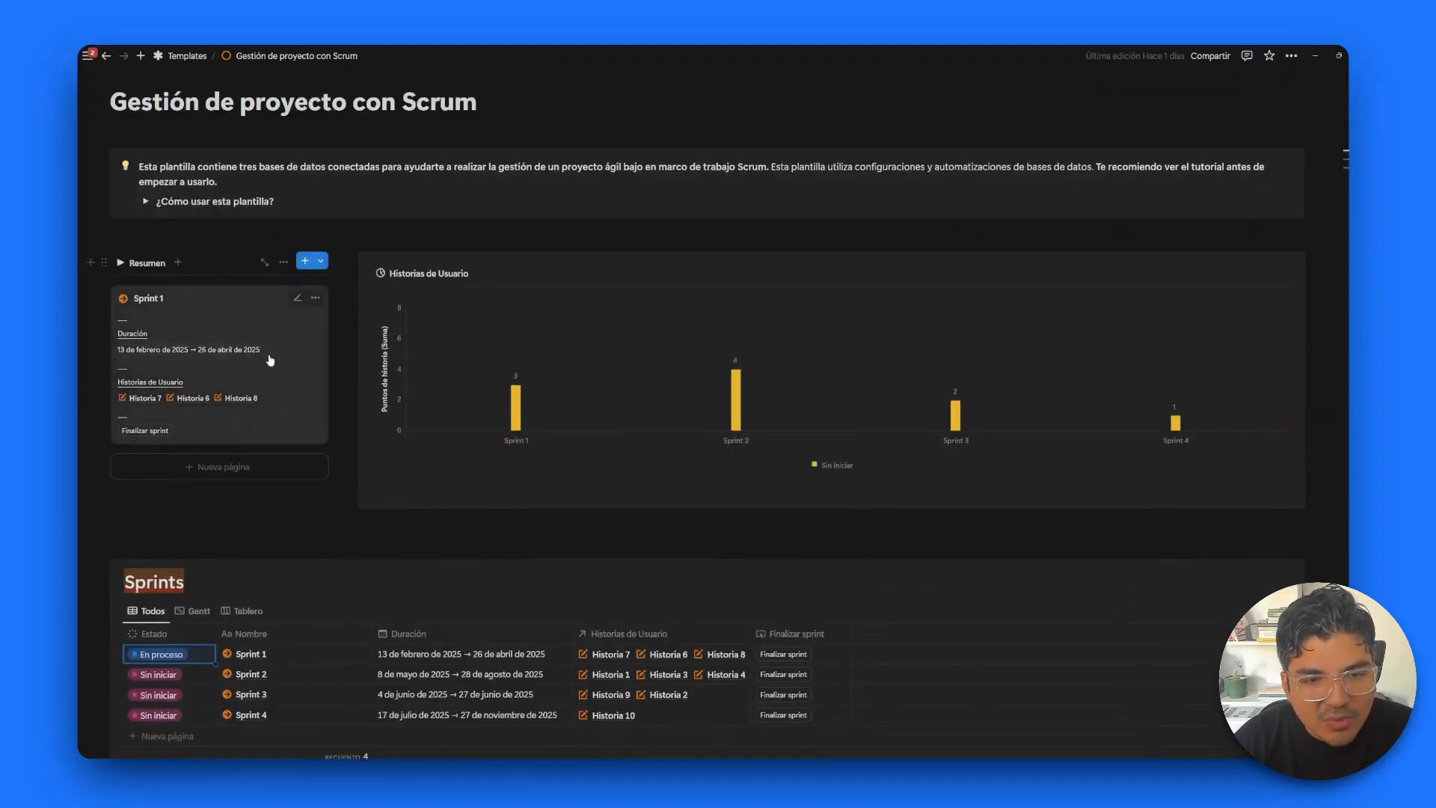
pyautogui.scroll(-5, 442, 330)
pyautogui.scroll(-5, 443, 338)
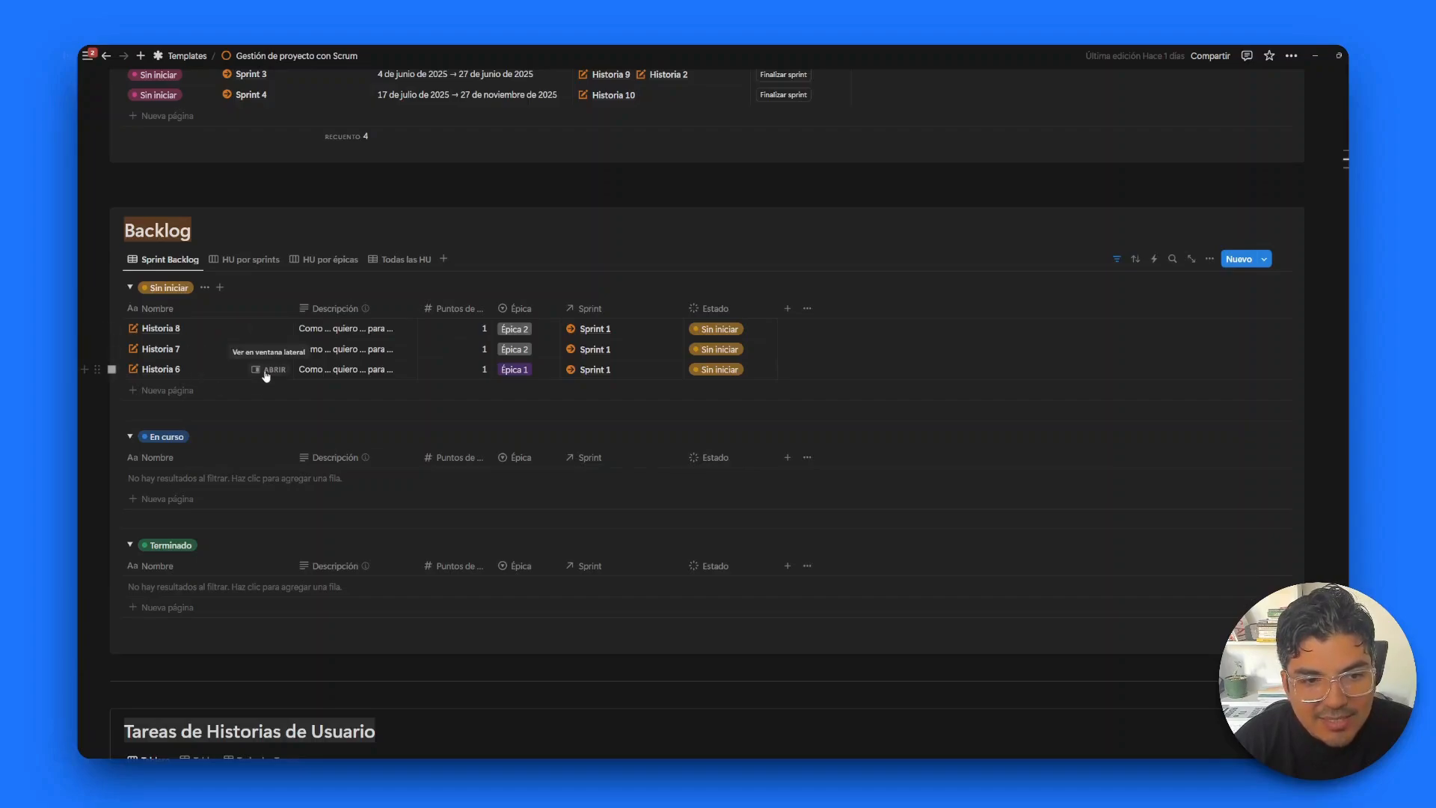
# Step: Open Historia 8 in the side view, widen it slightly and look across its Tablero columns
pyautogui.click(268, 330)
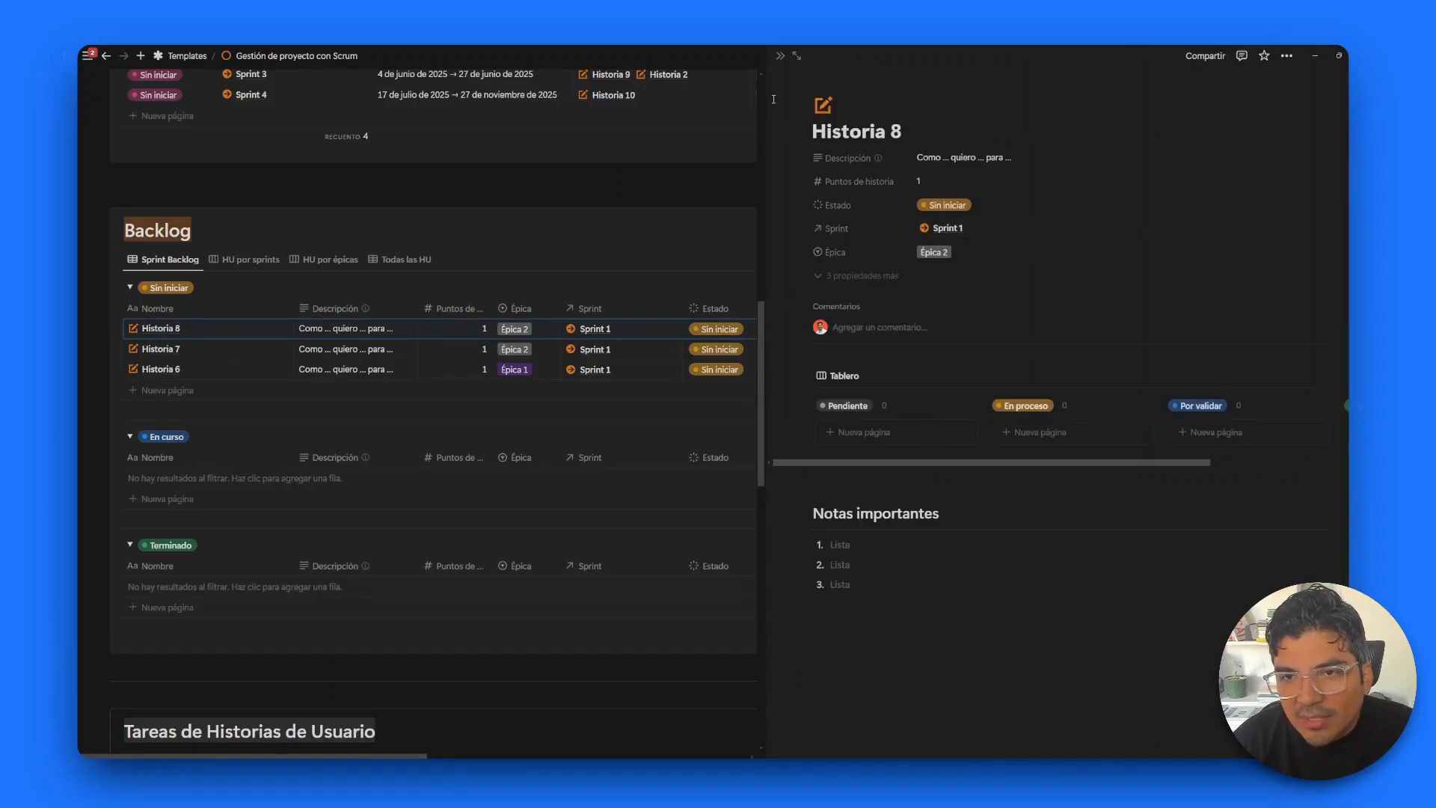
pyautogui.moveTo(765, 98); pyautogui.dragTo(752, 98)
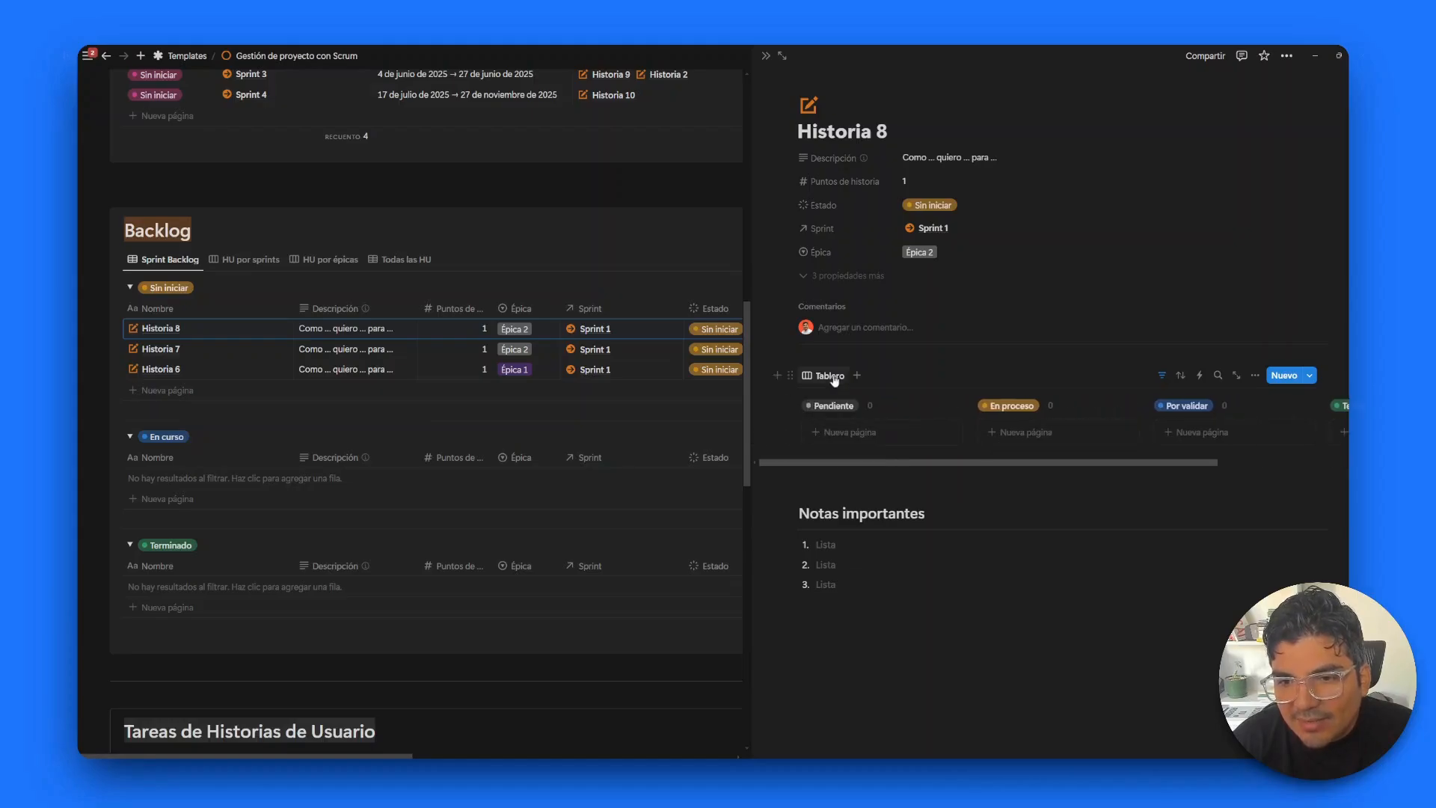
pyautogui.hscroll(3, 900, 424)
pyautogui.hscroll(-3, 942, 423)
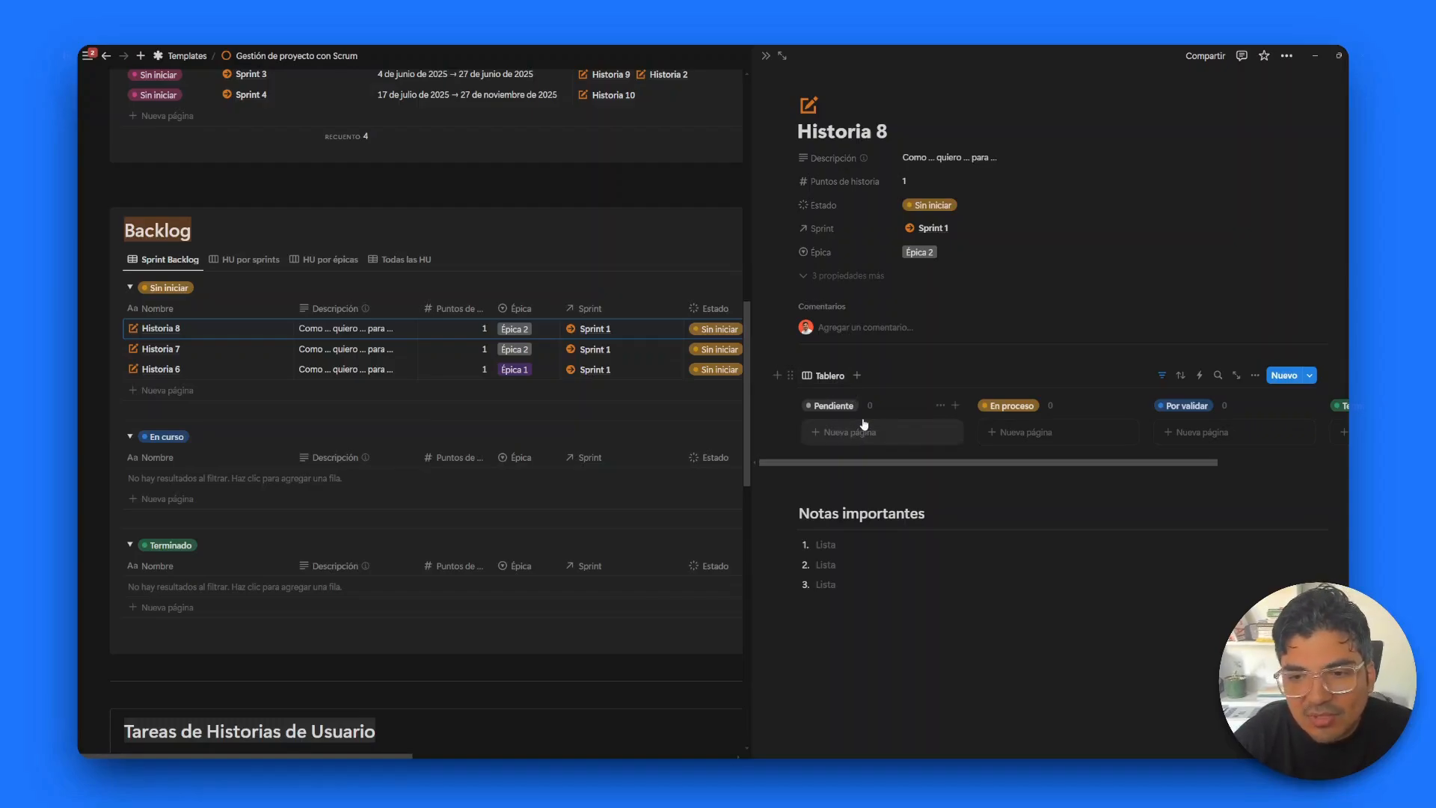
# Step: Add the tasks Tarea 1, Tarea 2, Tarea 3 and Tarea 4 to the Pendiente column of Historia 8's Tablero
pyautogui.click(890, 438)
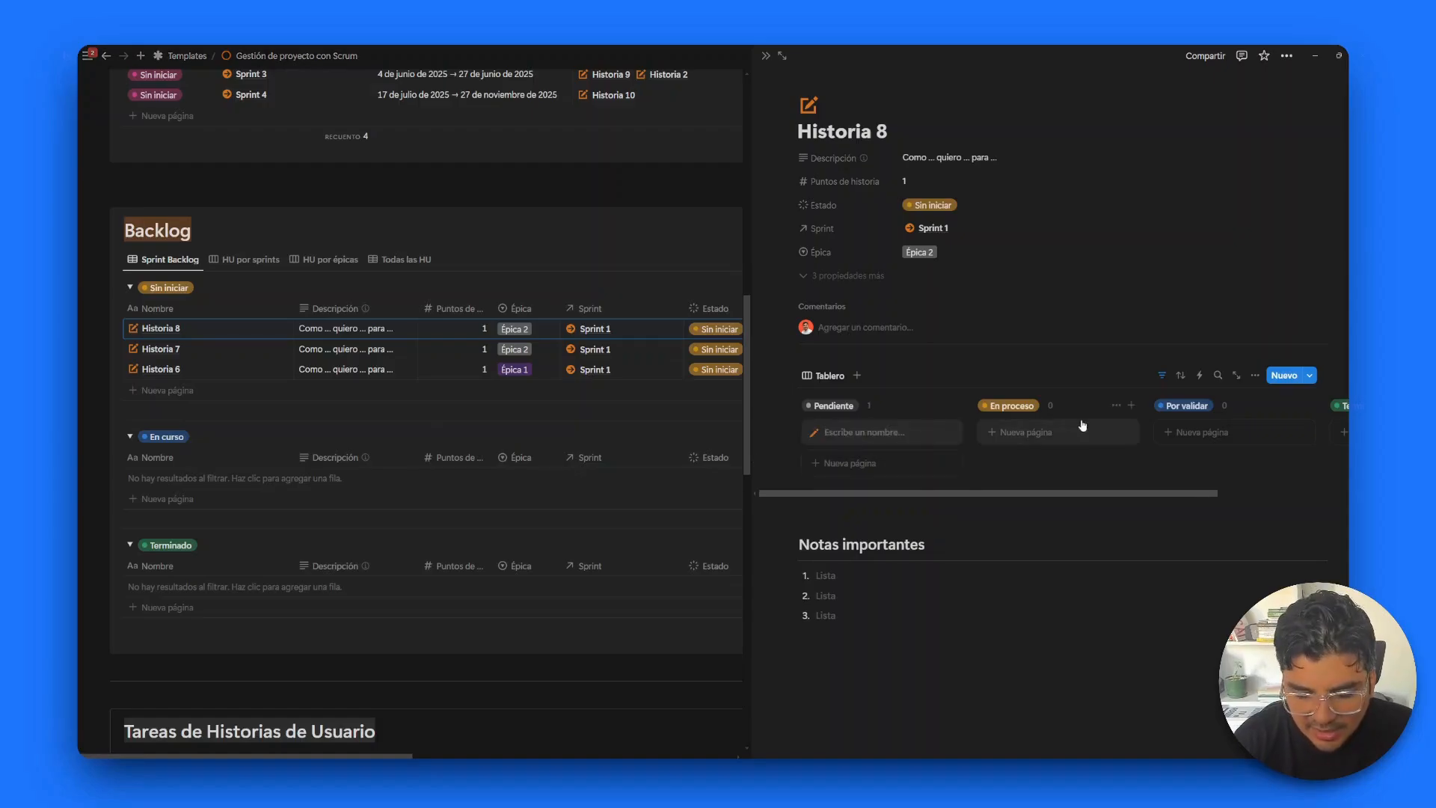
pyautogui.write('Tarea 1')
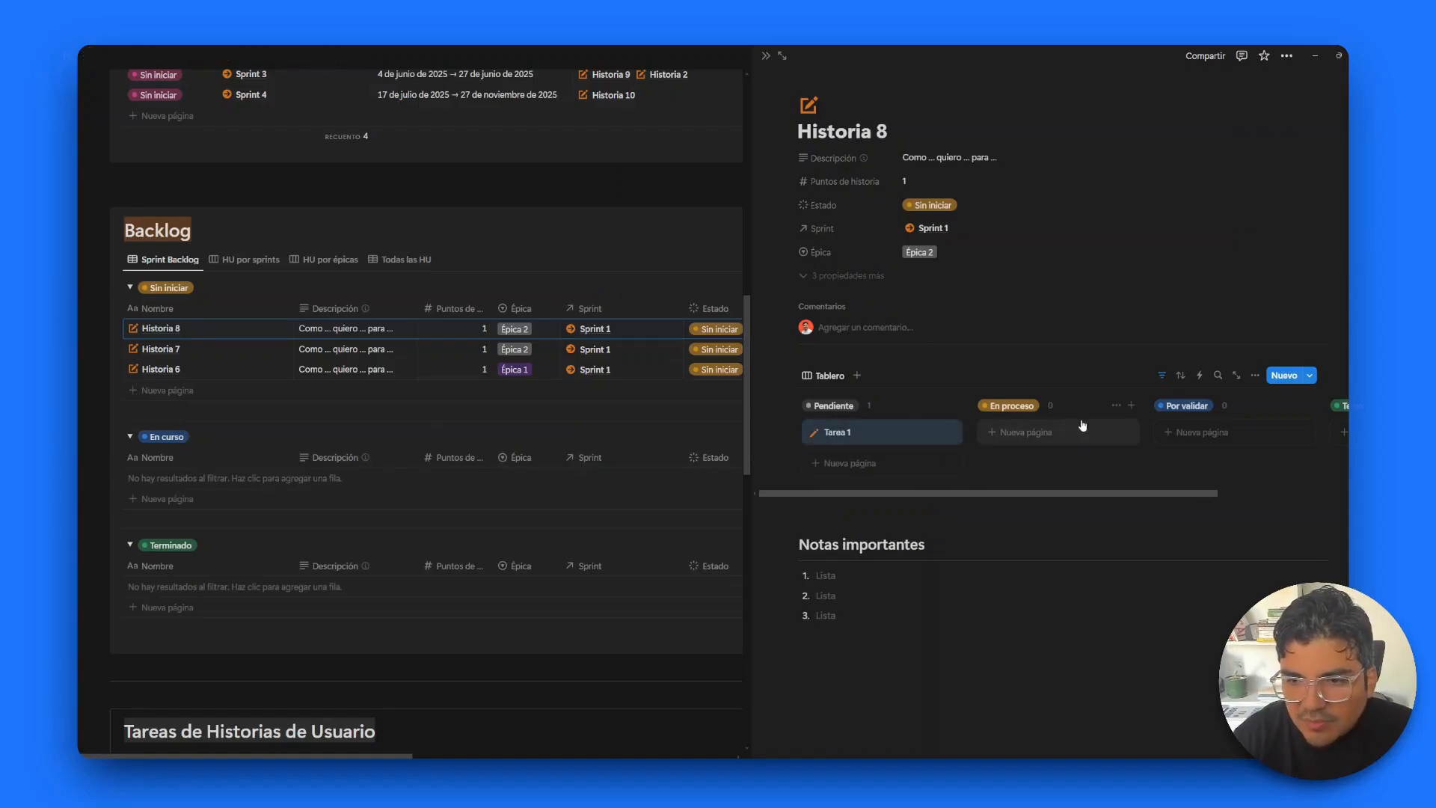
pyautogui.click(901, 465)
pyautogui.write('Tarea 2')
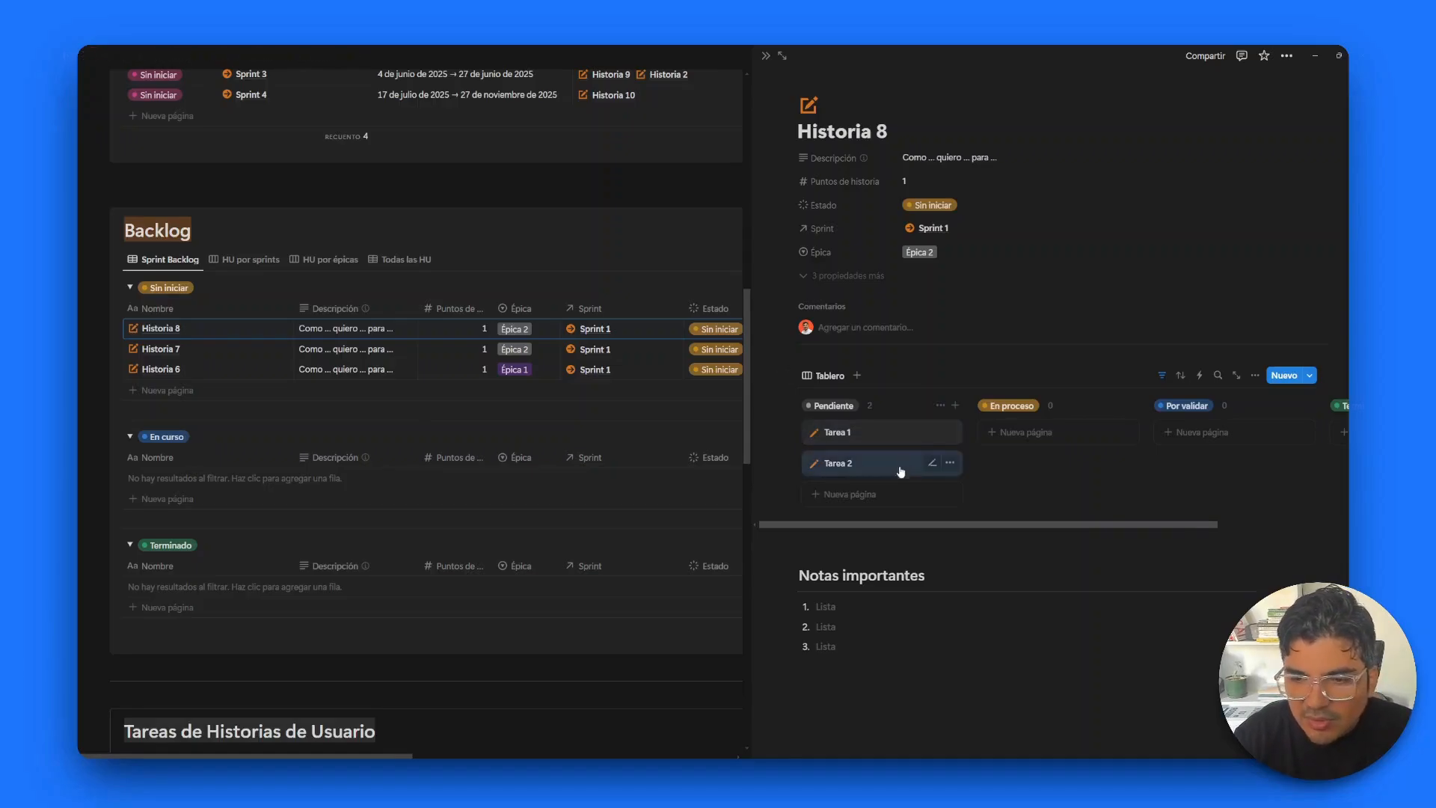
pyautogui.click(888, 497)
pyautogui.write('Tarea 3')
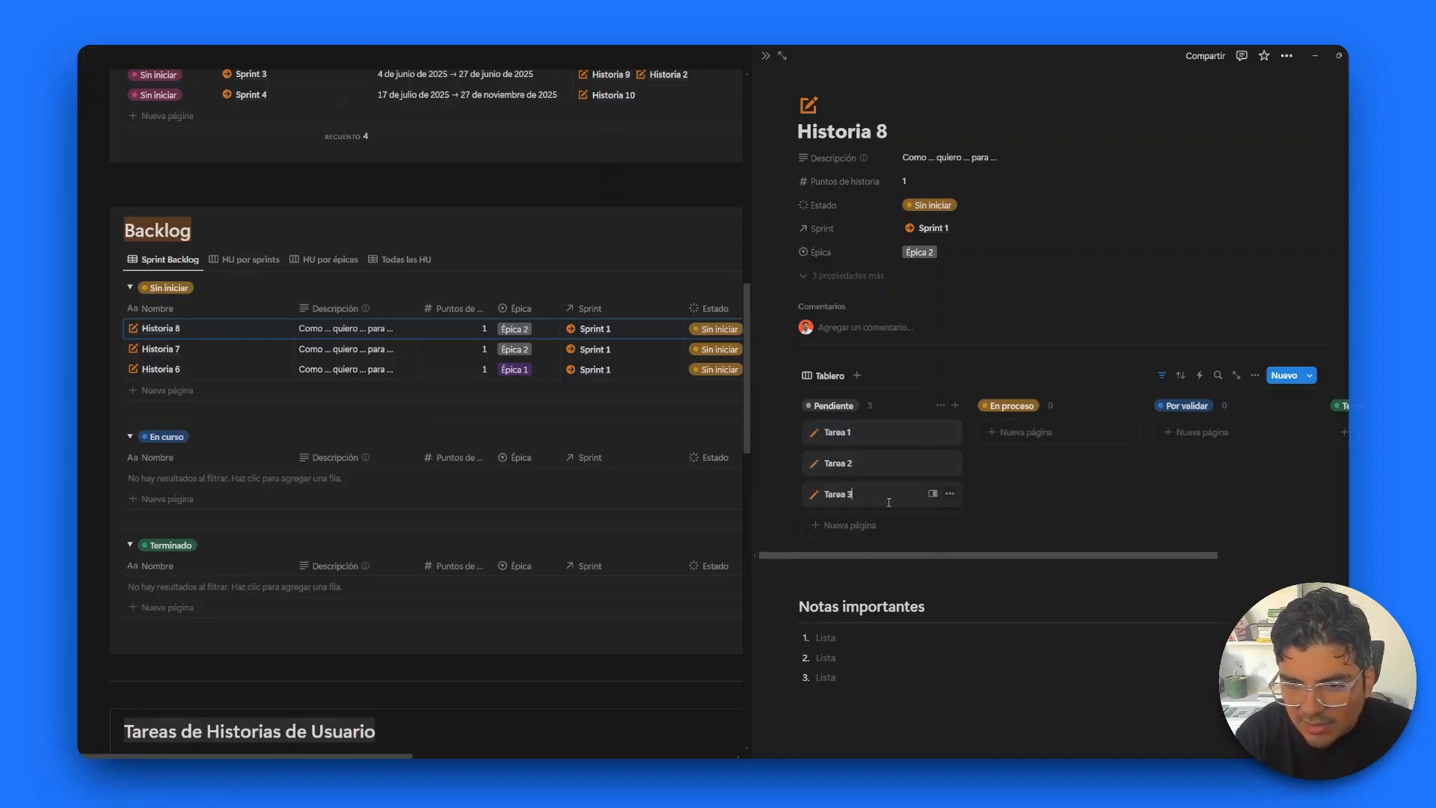
pyautogui.click(889, 520)
pyautogui.write('Tarea 4')
pyautogui.press('Escape')
pyautogui.scroll(-1, 890, 621)
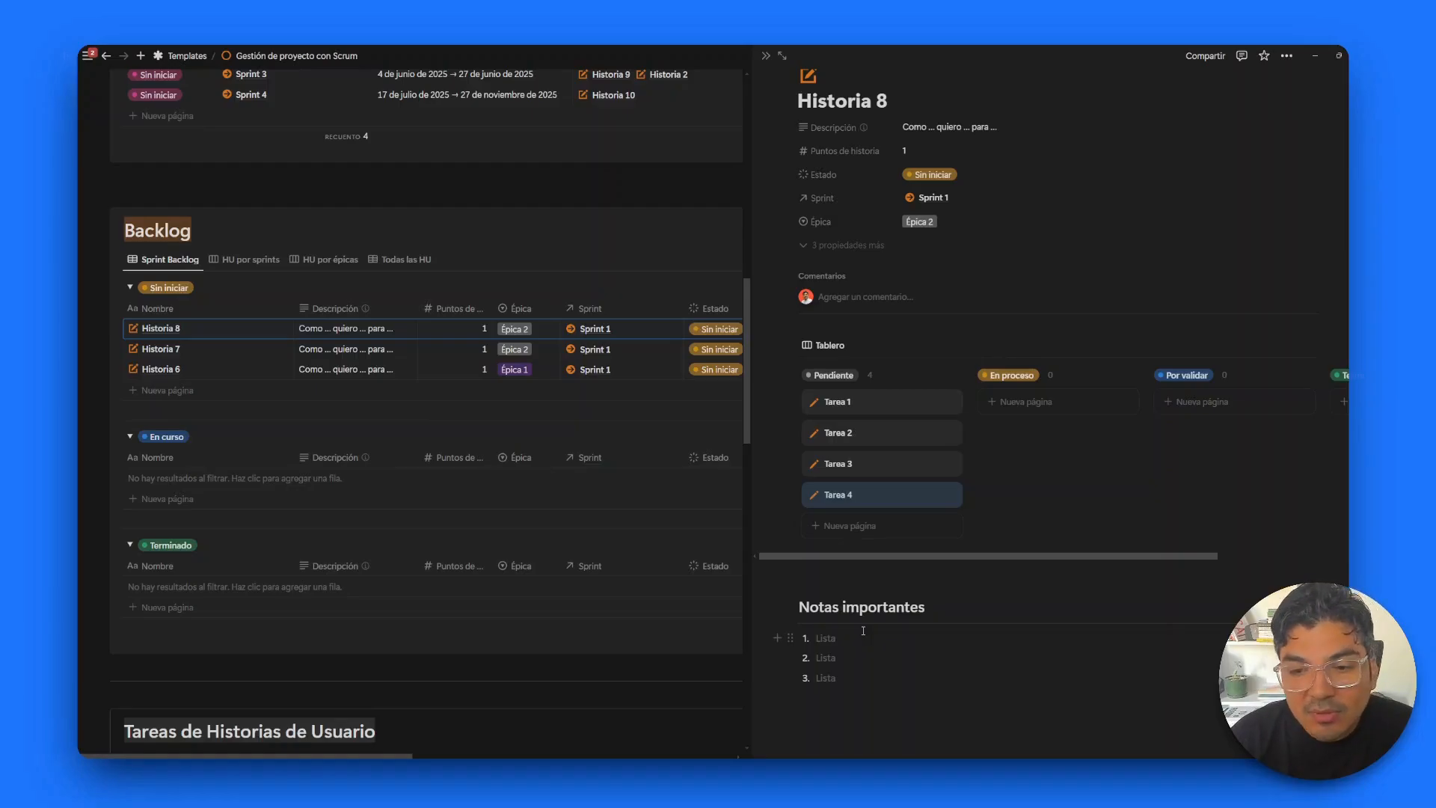
pyautogui.scroll(1, 864, 631)
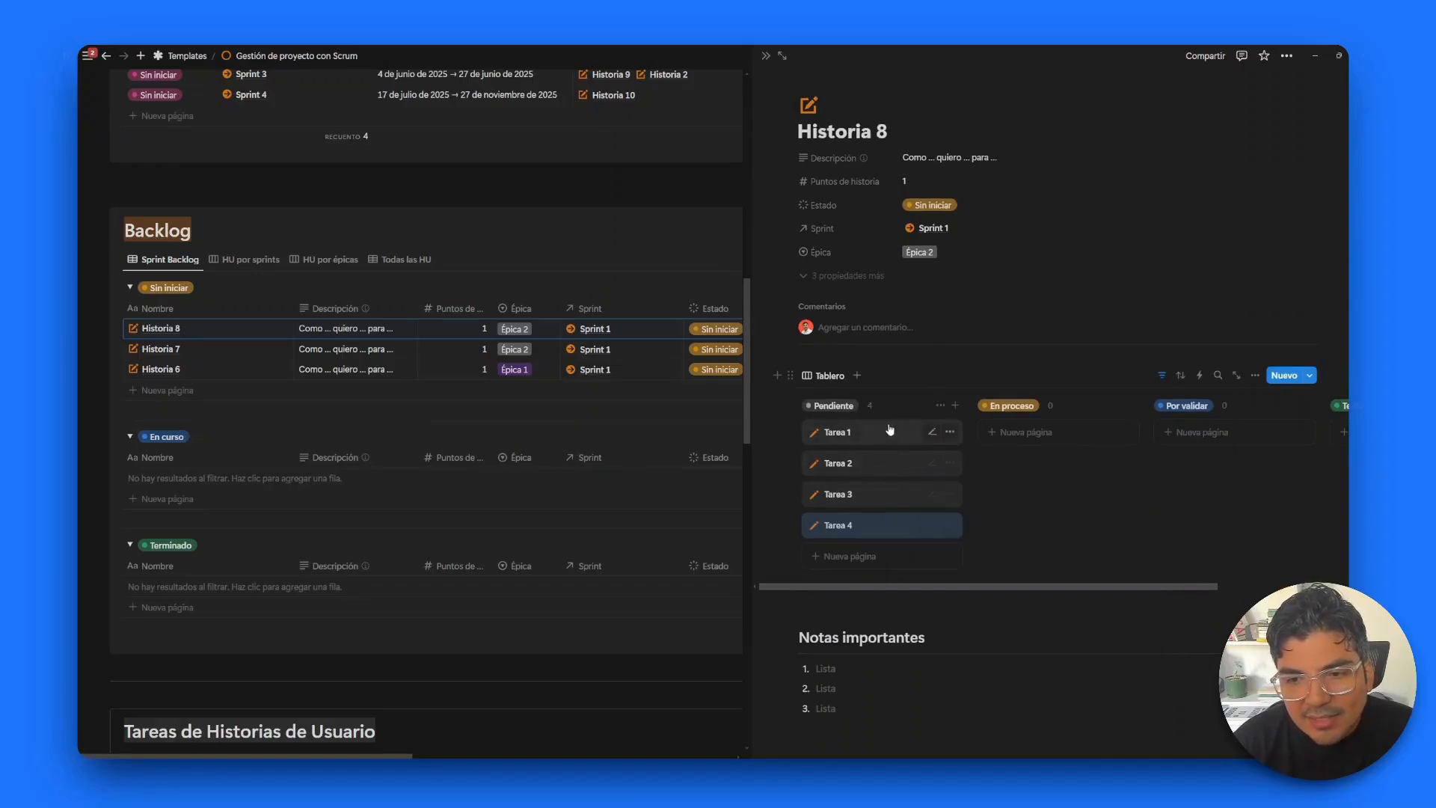
# Step: Move Tarea 1 to En proceso on Historia 8's Tablero and return it to Pendiente
pyautogui.moveTo(889, 434); pyautogui.dragTo(1025, 432)
pyautogui.hscroll(2, 1014, 484)
pyautogui.hscroll(2, 1014, 484)
pyautogui.hscroll(-2, 1115, 427)
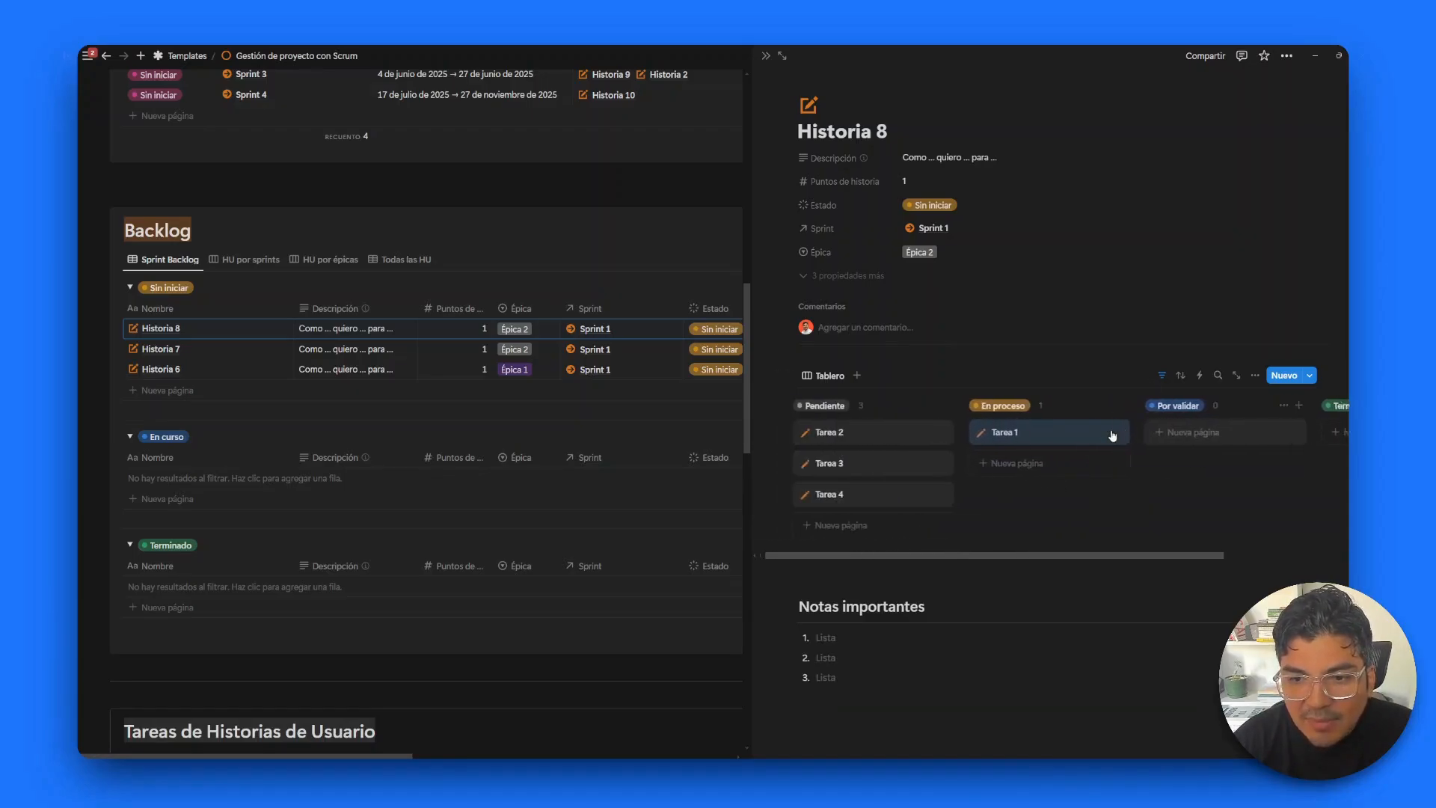
pyautogui.moveTo(1036, 432); pyautogui.dragTo(859, 419)
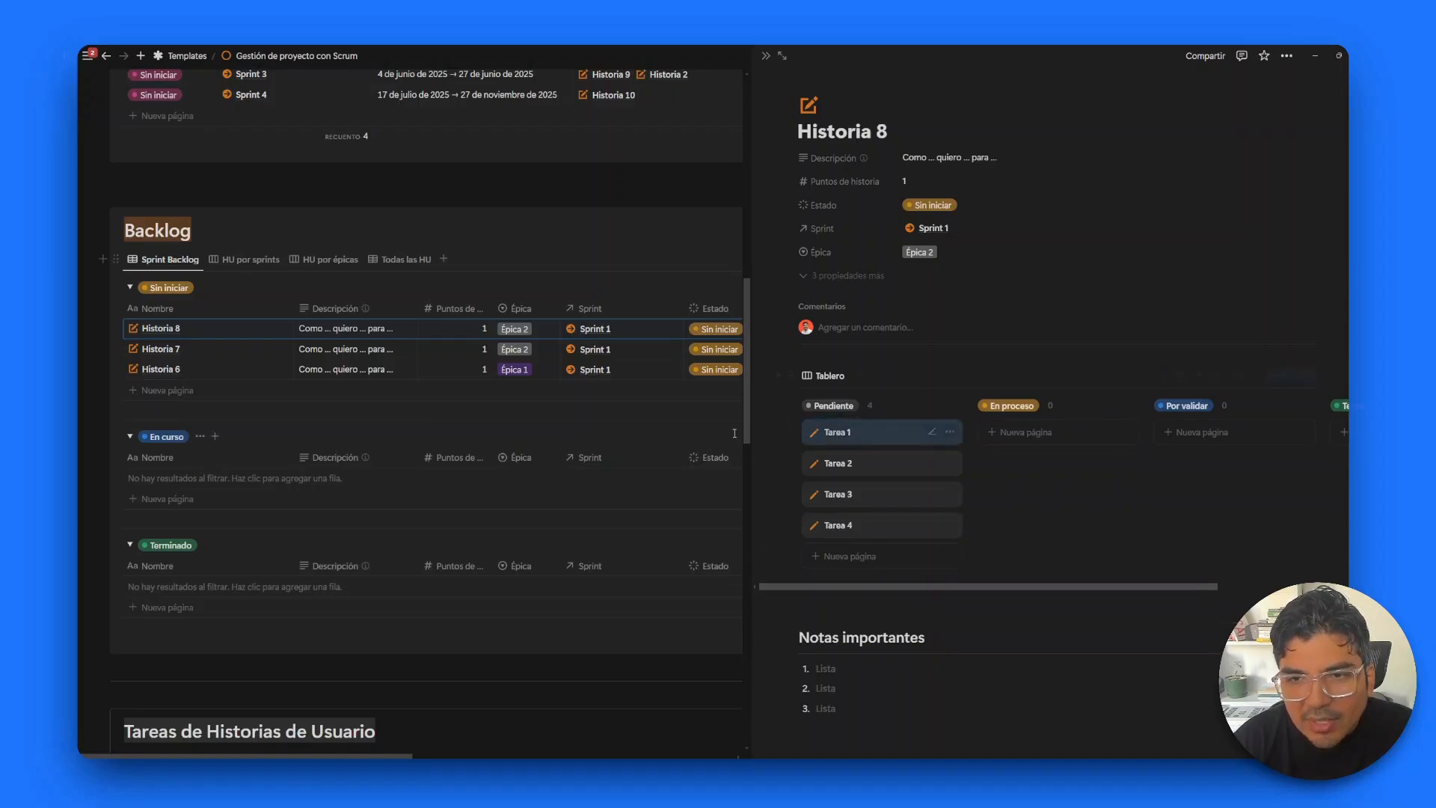
# Step: Close the Historia 8 side view and set Historia 8's Estado to En curso in the Sprint Backlog
pyautogui.click(763, 59)
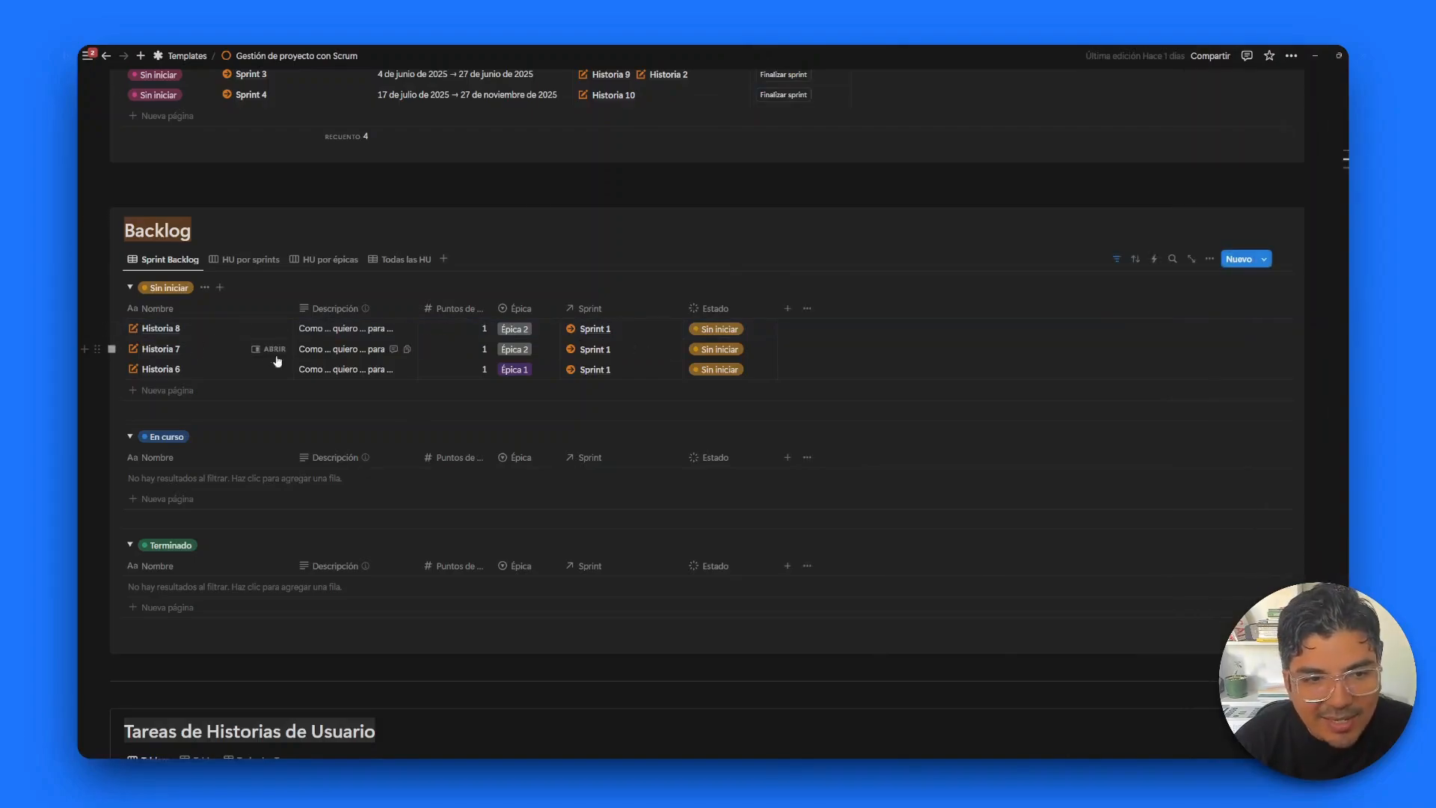
pyautogui.click(750, 334)
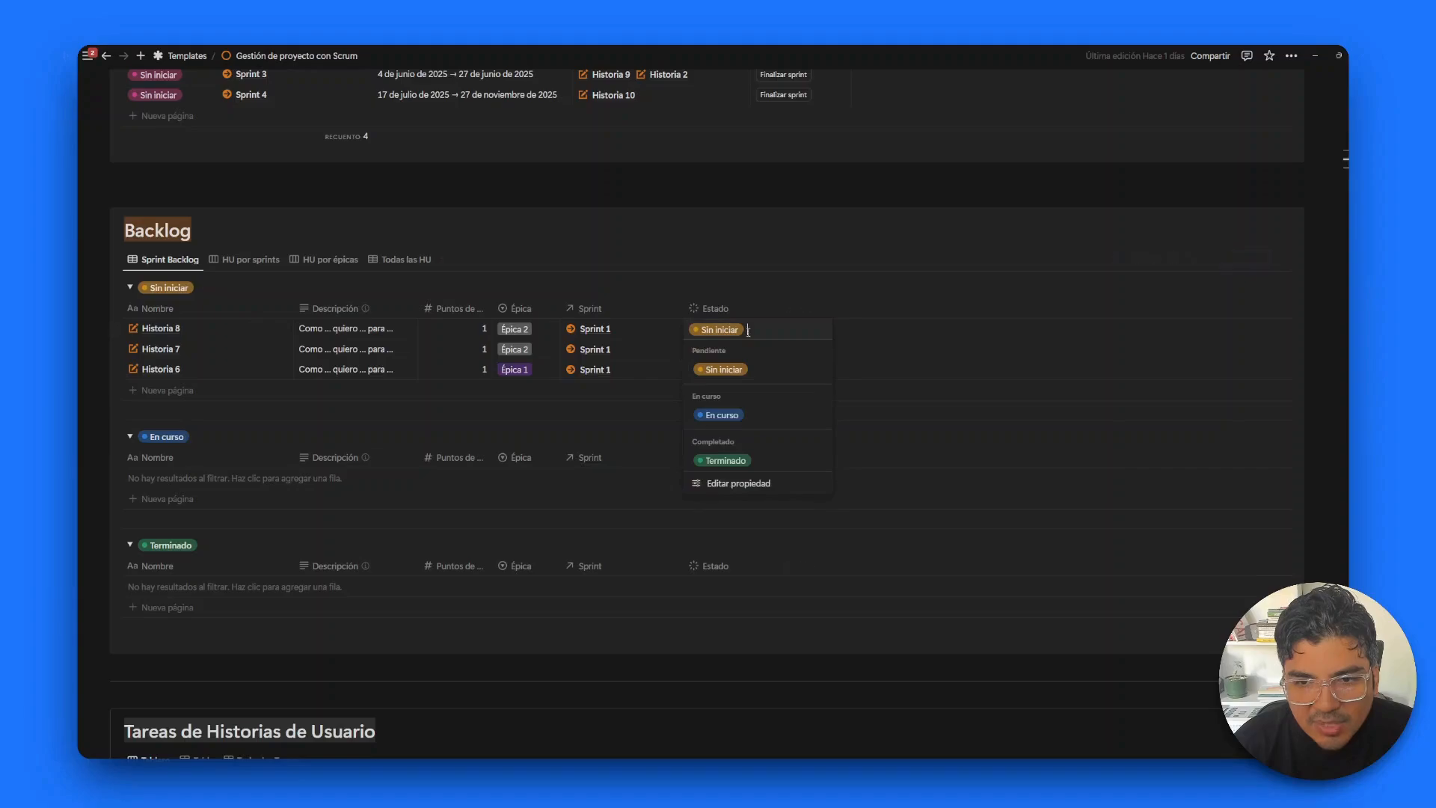
pyautogui.click(731, 413)
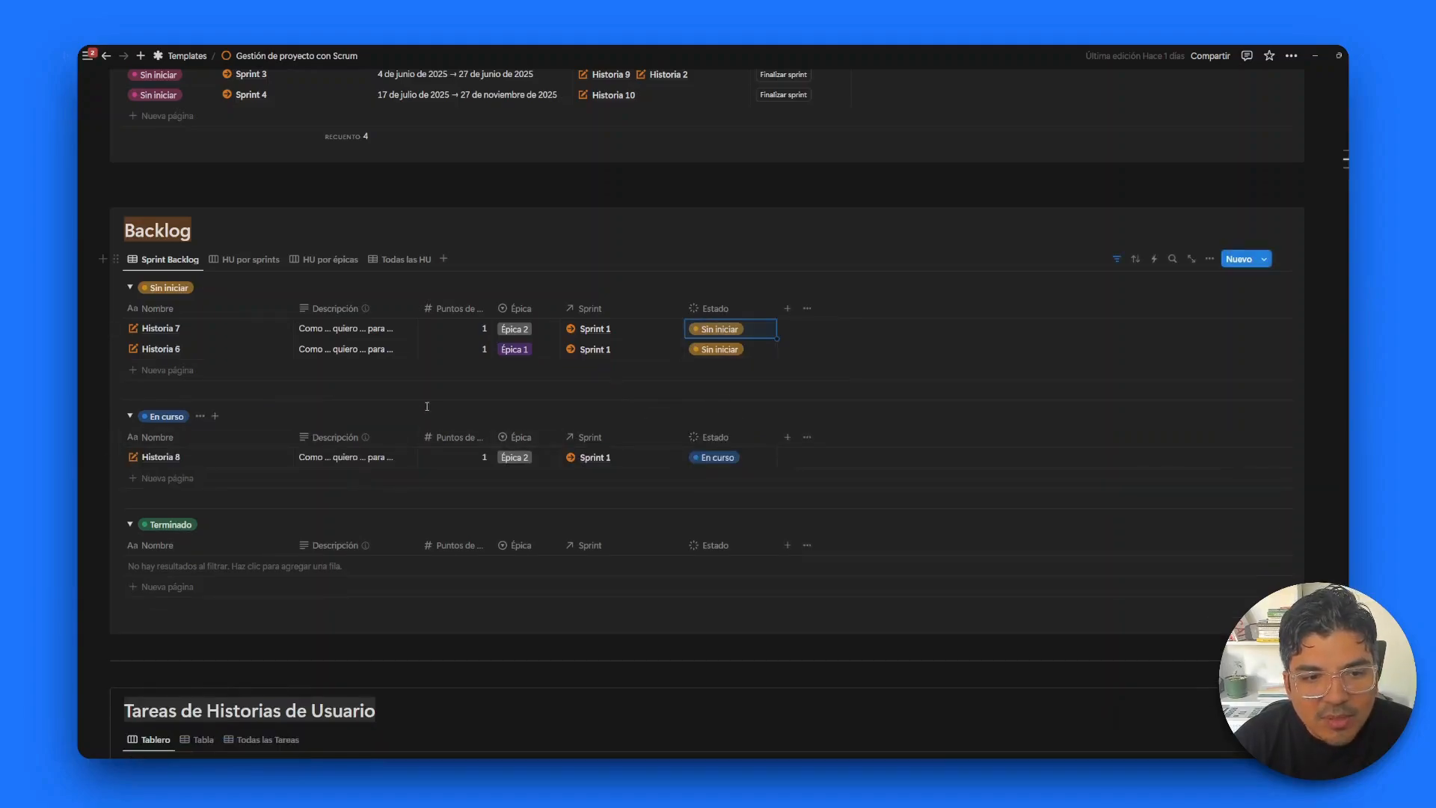
# Step: Compare the Sprint Backlog's stories by state with the task cards on the Tareas de Historias de Usuario Tablero
pyautogui.scroll(-1, 218, 468)
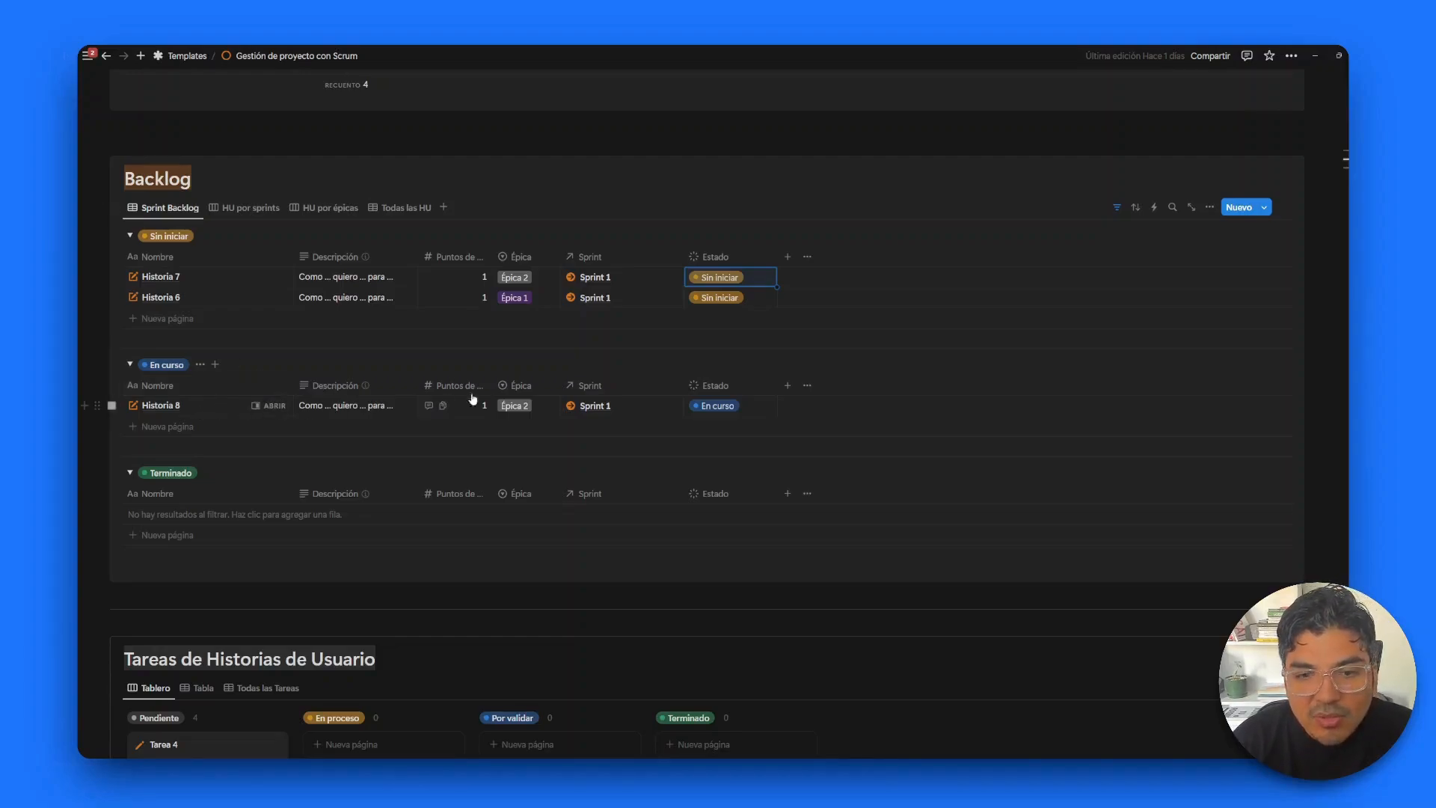
pyautogui.scroll(-3, 381, 391)
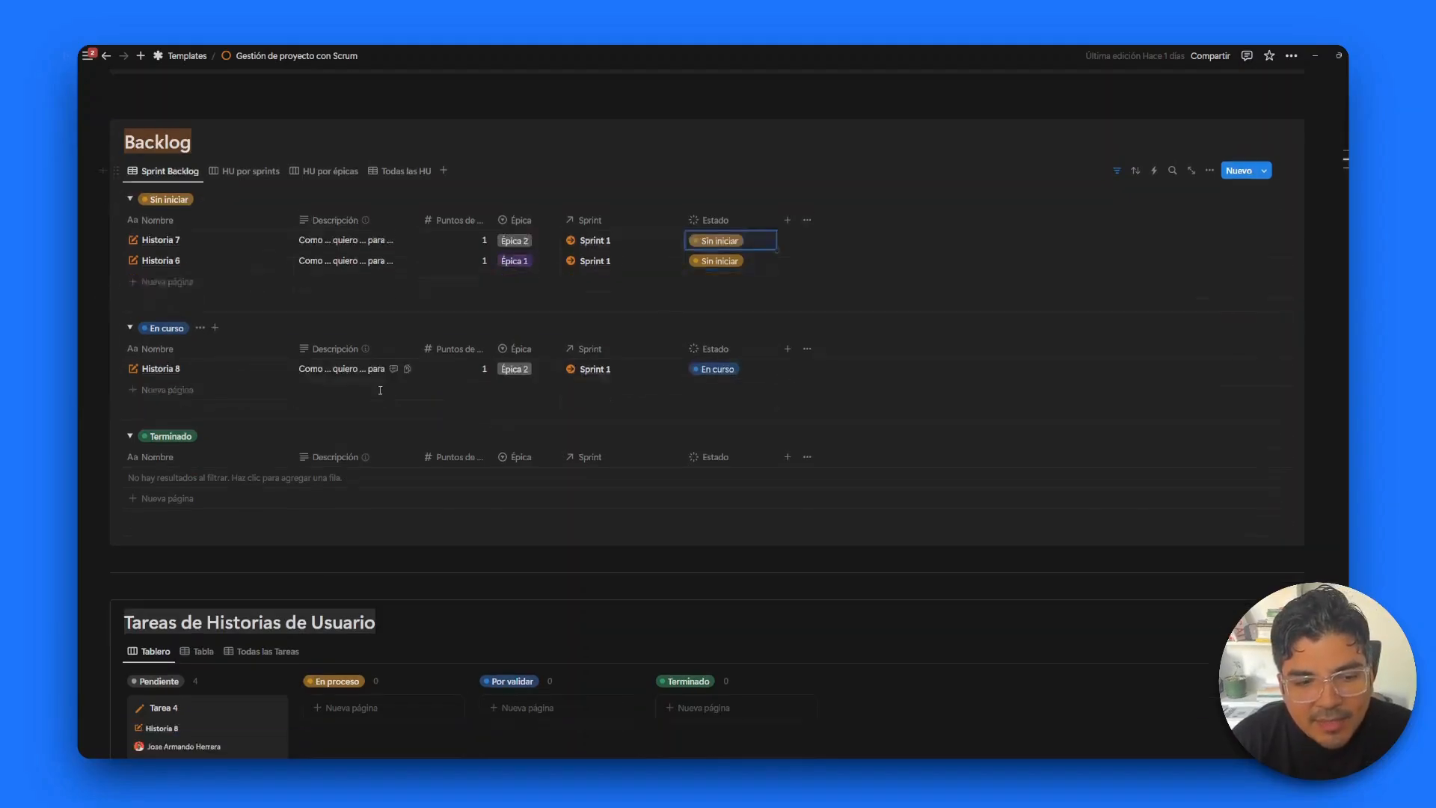
pyautogui.scroll(4, 381, 391)
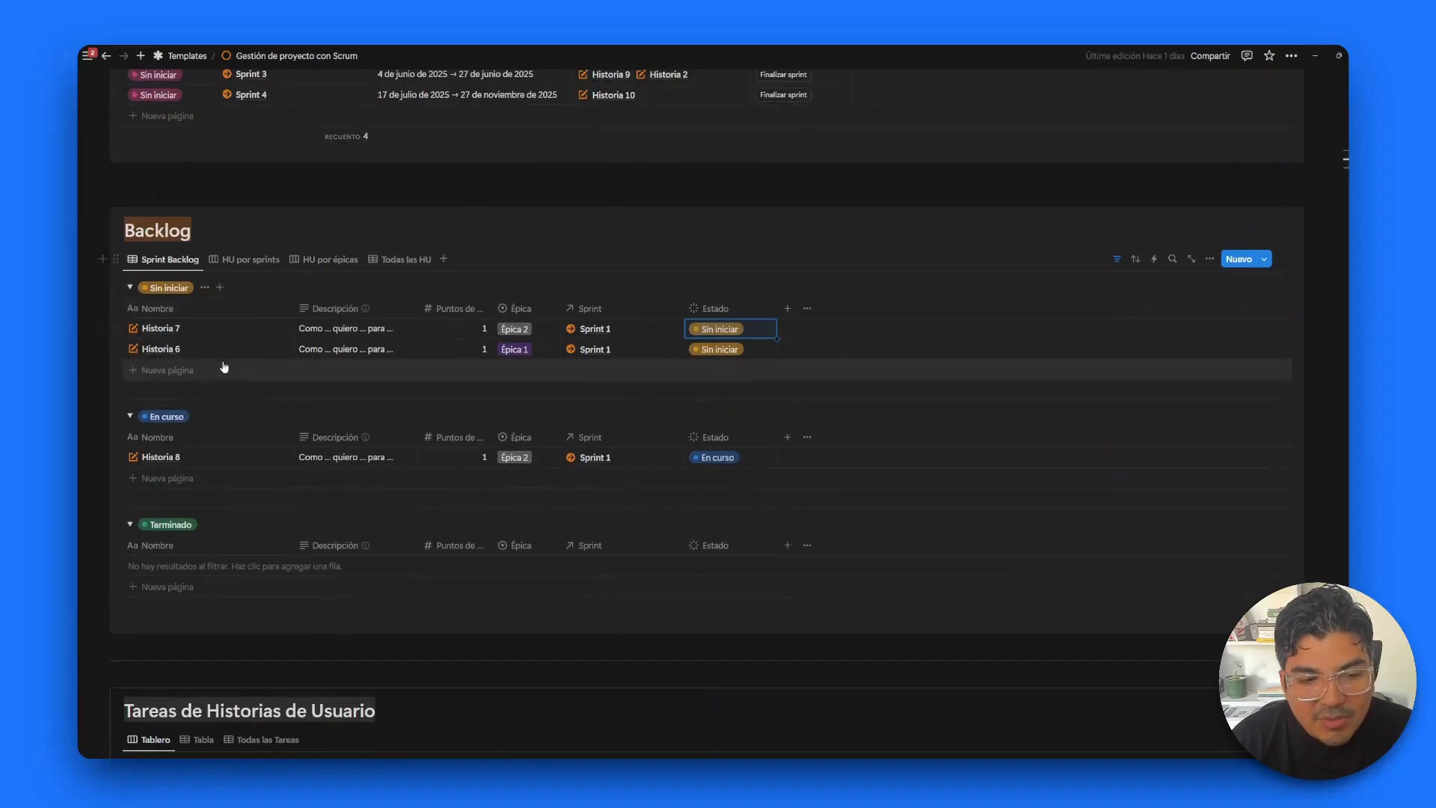
pyautogui.scroll(-5, 225, 369)
pyautogui.scroll(-3, 273, 346)
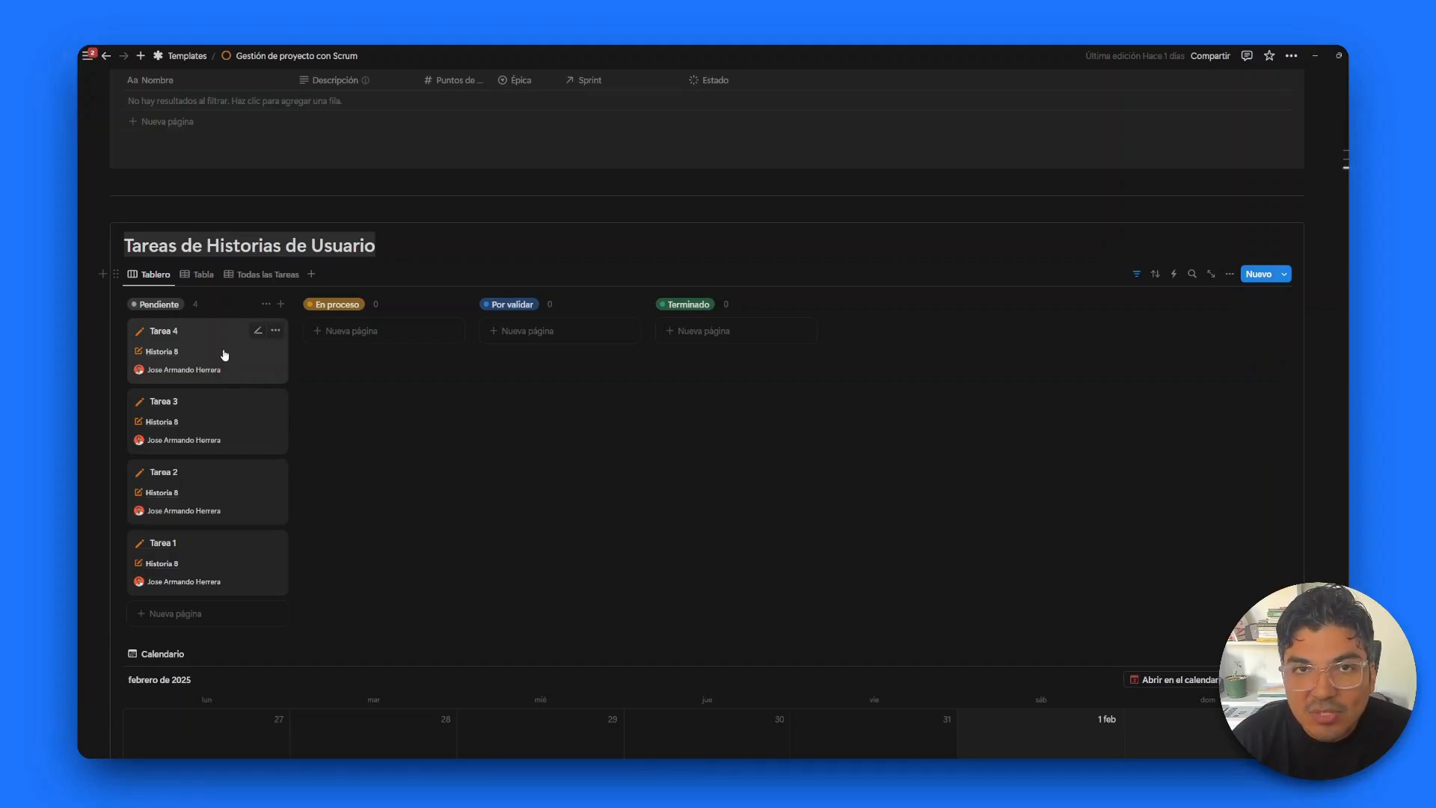
pyautogui.scroll(5, 231, 343)
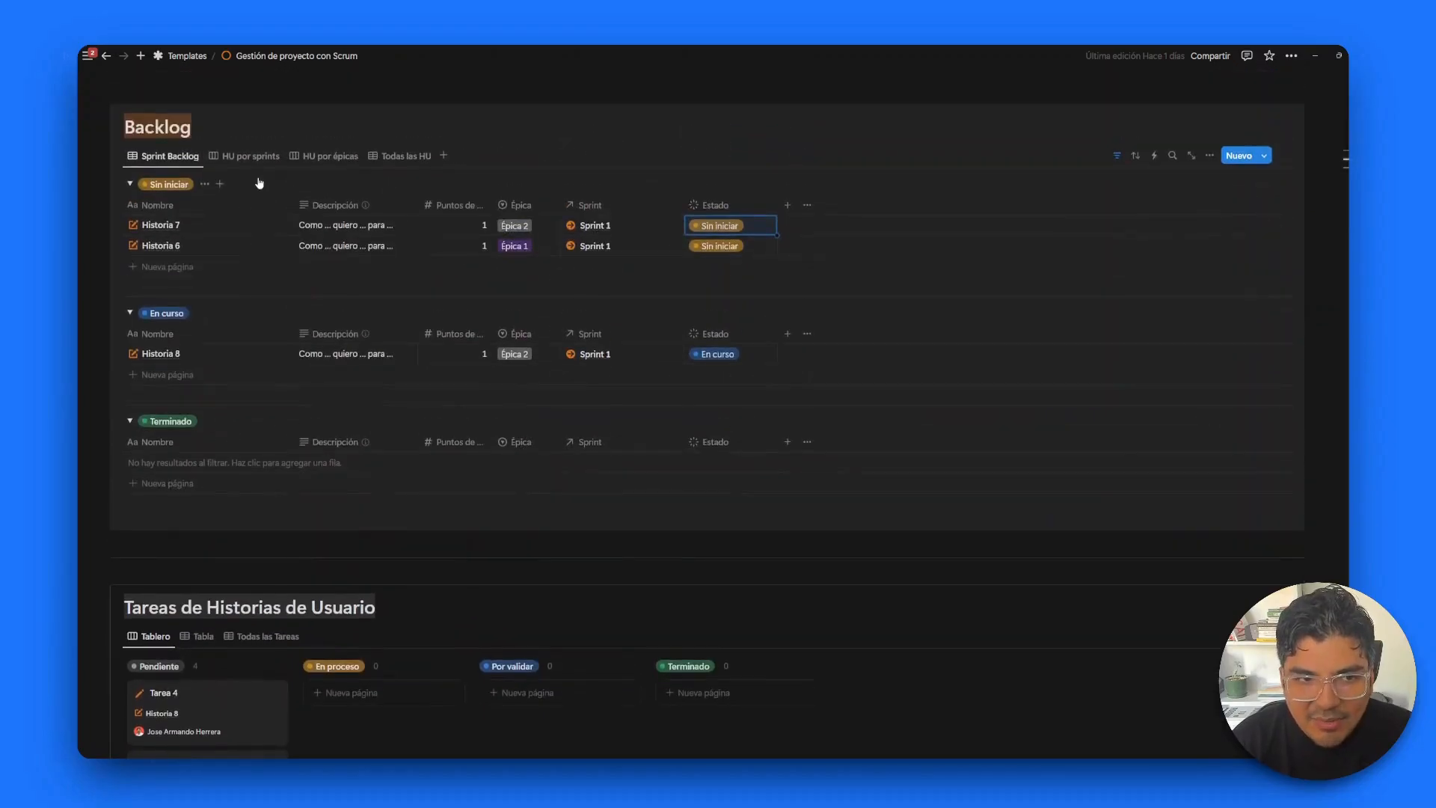
pyautogui.scroll(-4, 259, 177)
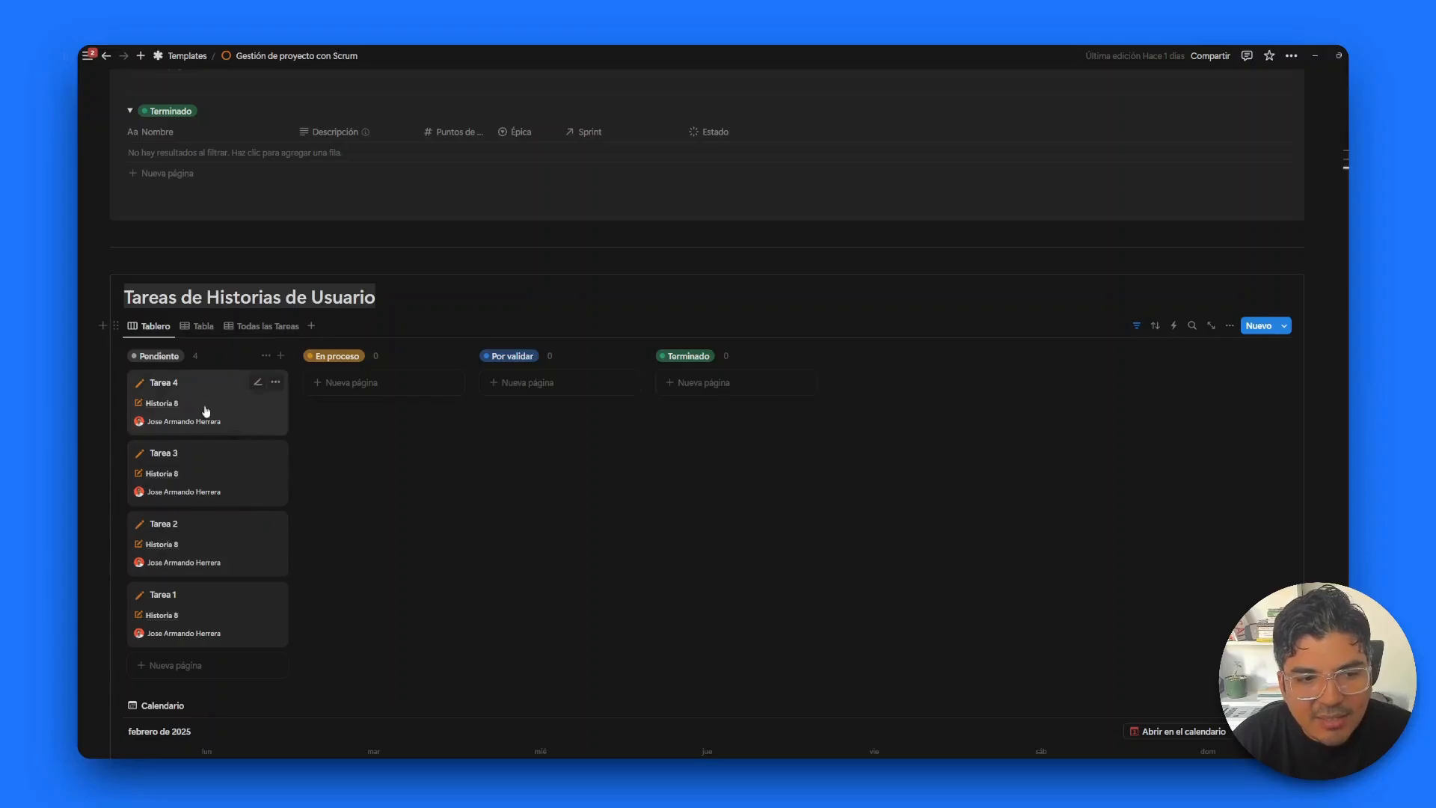
# Step: Open Historia 7 in the side view and add Tarea 1 and Tarea 2 to its Pendiente column
pyautogui.scroll(6, 241, 434)
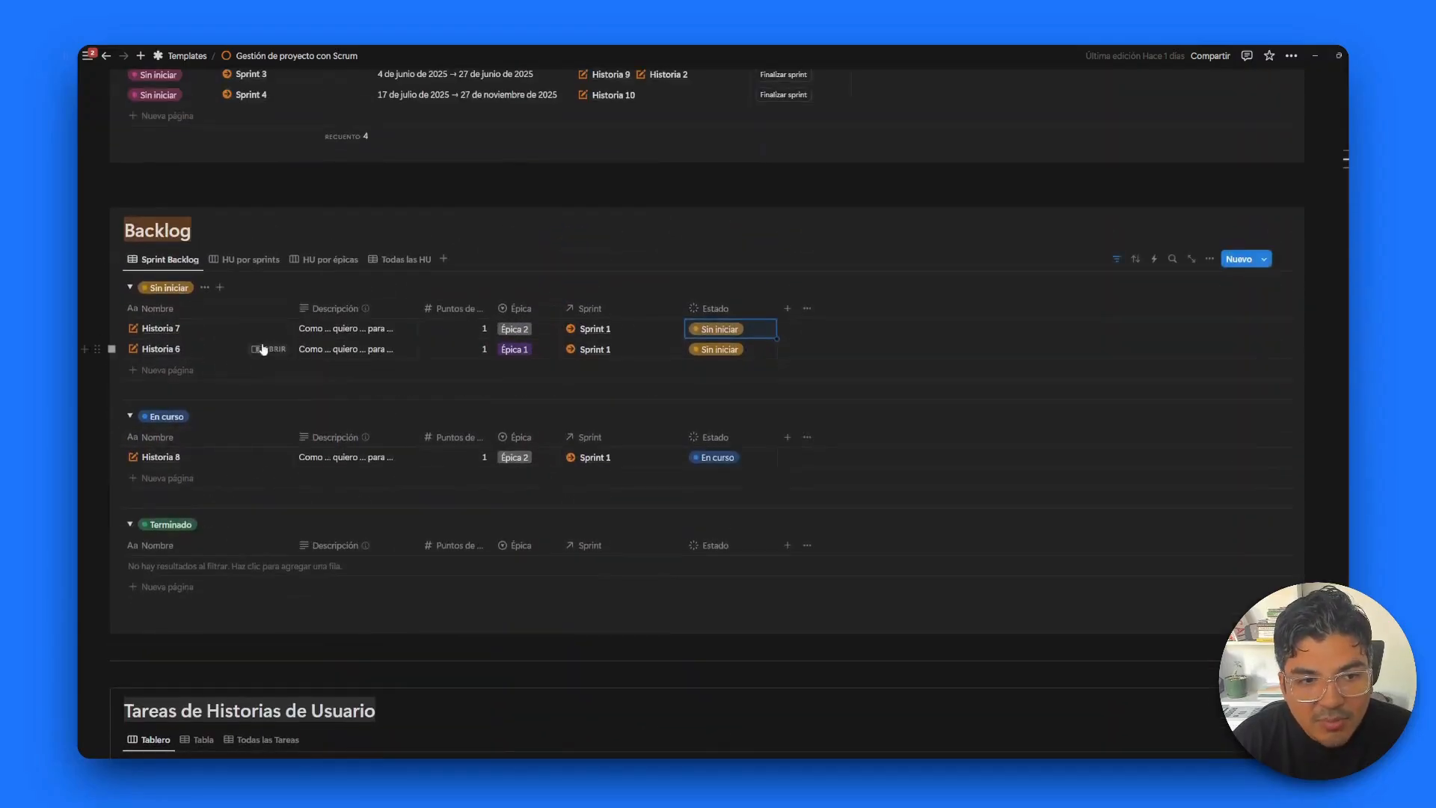
pyautogui.click(270, 329)
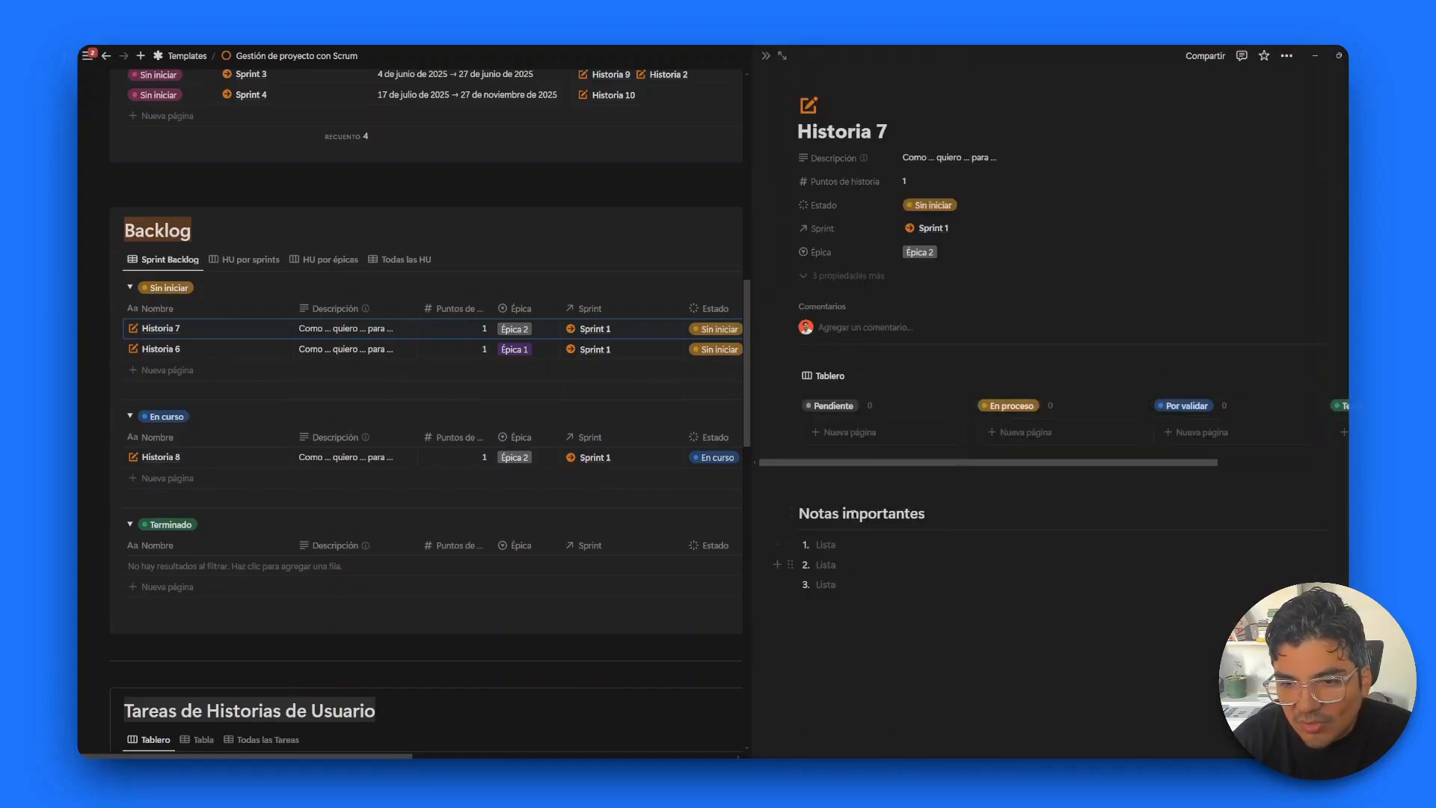
pyautogui.click(856, 434)
pyautogui.write('Tarea 1')
pyautogui.click(855, 463)
pyautogui.write('Tarea')
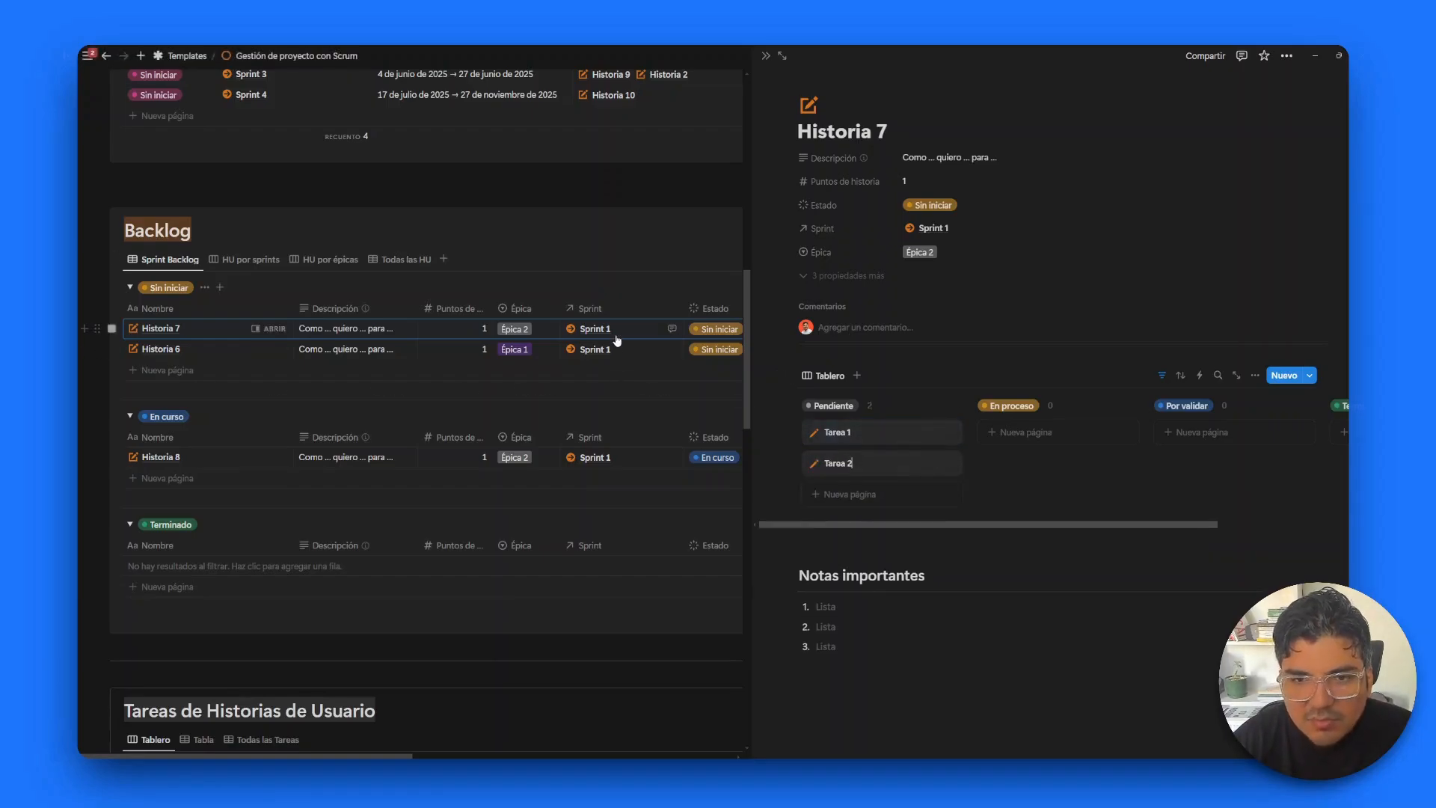
# Step: Close the Historia 7 side view and set Historia 7's Estado to En curso in the Sprint Backlog
pyautogui.press('Escape')
pyautogui.press('Escape')
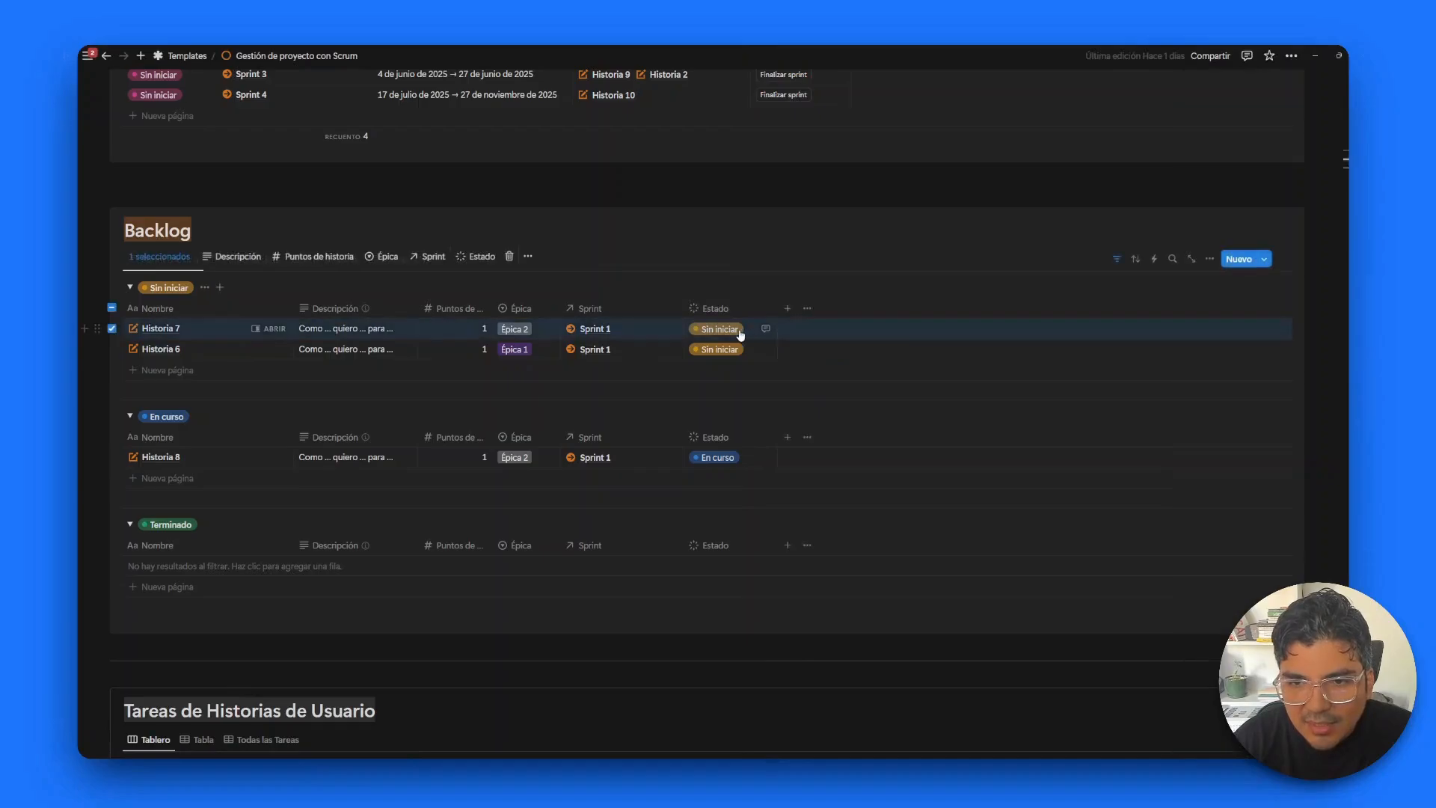
pyautogui.click(739, 329)
pyautogui.click(739, 416)
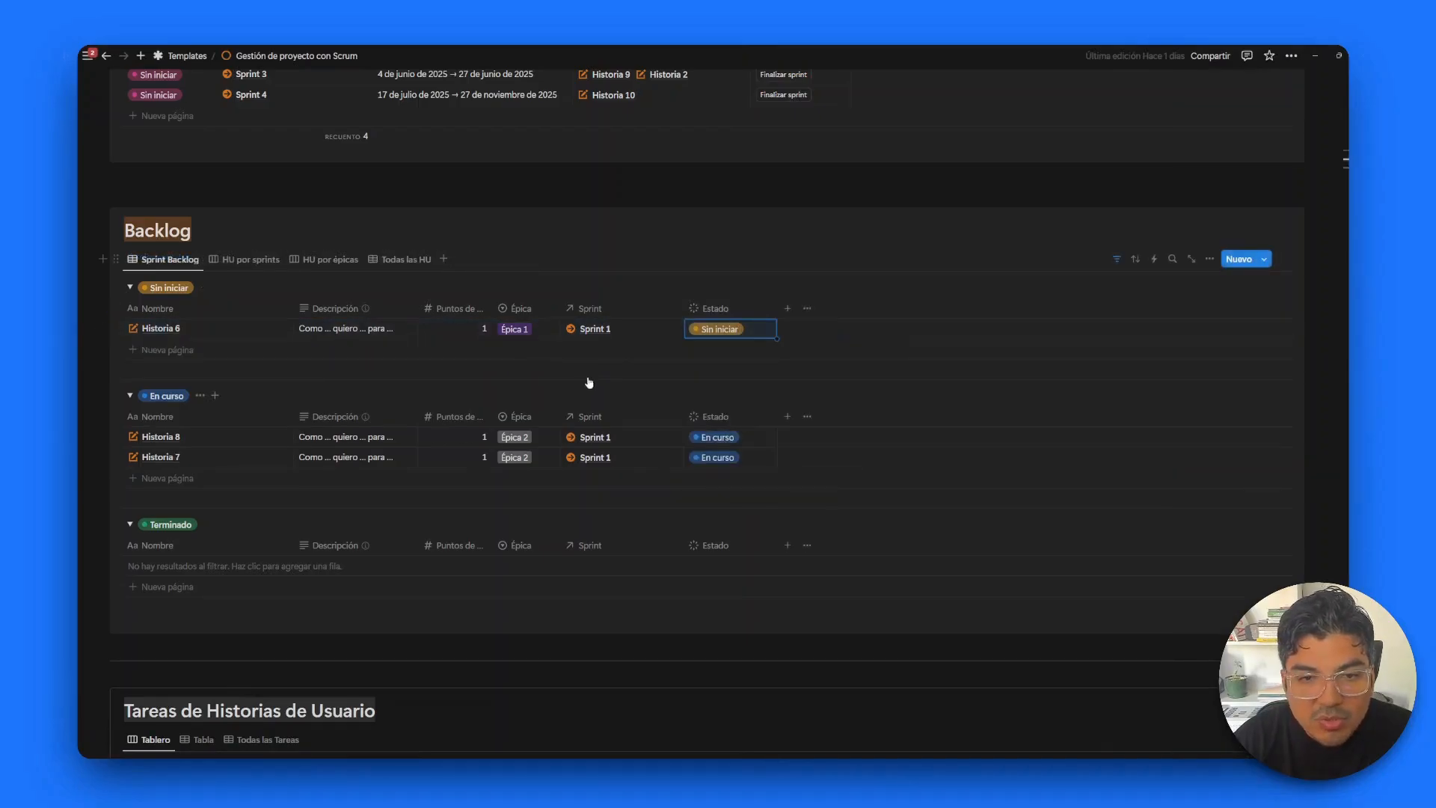
# Step: Move Historia 7's Tarea 2 and Historia 8's Tarea 4 to En proceso on the Tareas de Historias de Usuario Tablero
pyautogui.scroll(-8, 632, 378)
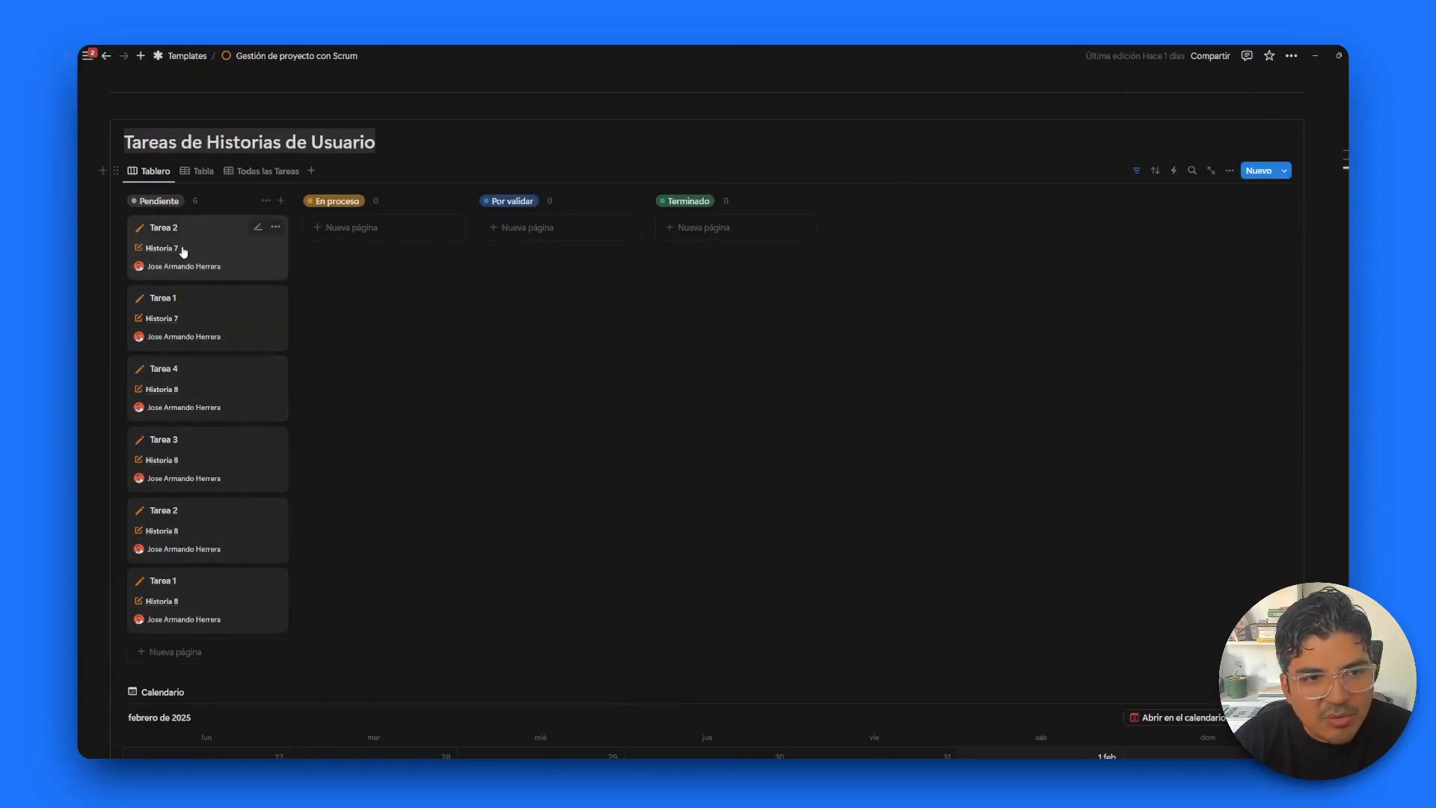
pyautogui.moveTo(195, 247); pyautogui.dragTo(348, 236)
pyautogui.moveTo(199, 321); pyautogui.dragTo(404, 311)
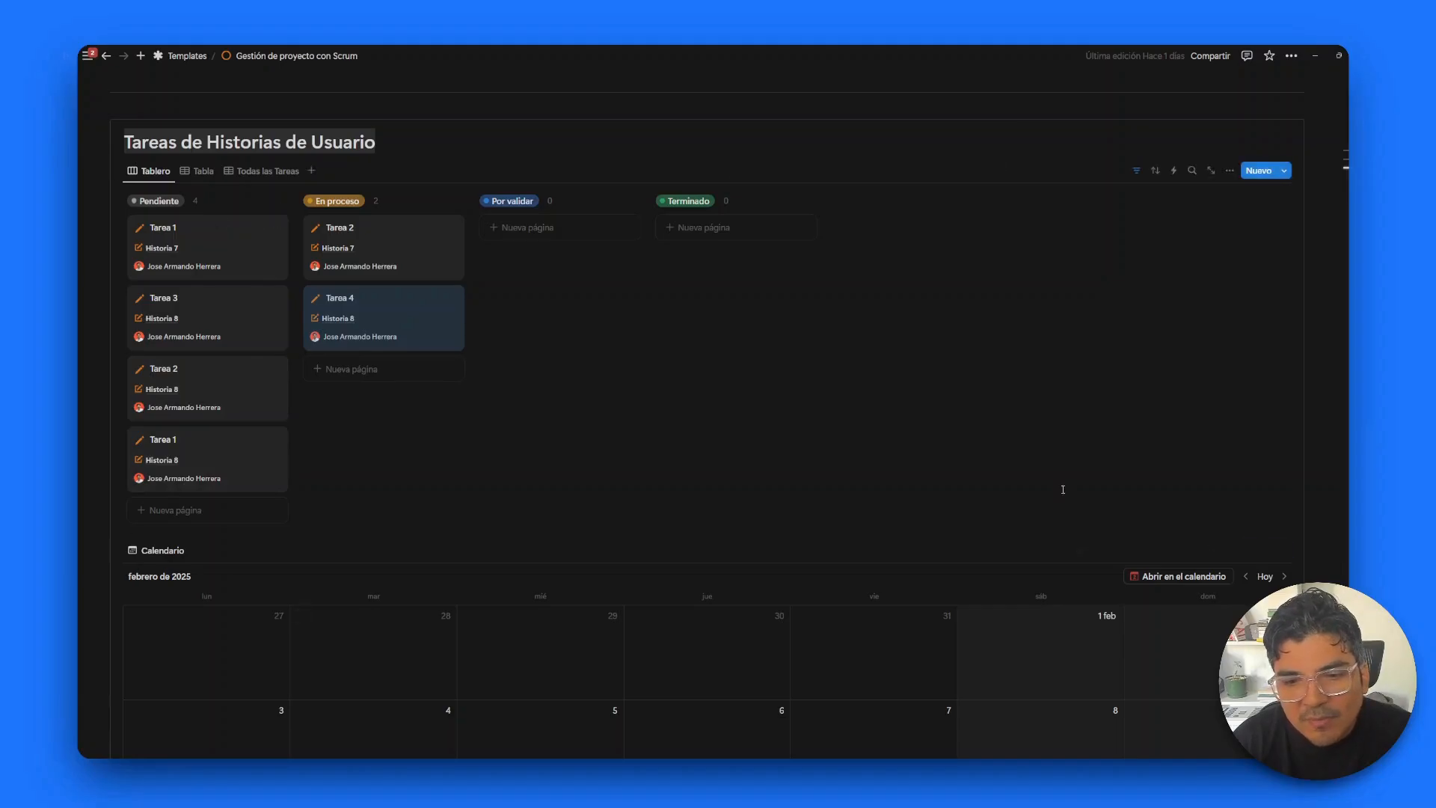
# Step: Set the Deadline of Historia 7's Tarea 1 to 2 de febrero de 2025 and check the task in the Calendario
pyautogui.scroll(-5, 1064, 492)
pyautogui.scroll(5, 814, 609)
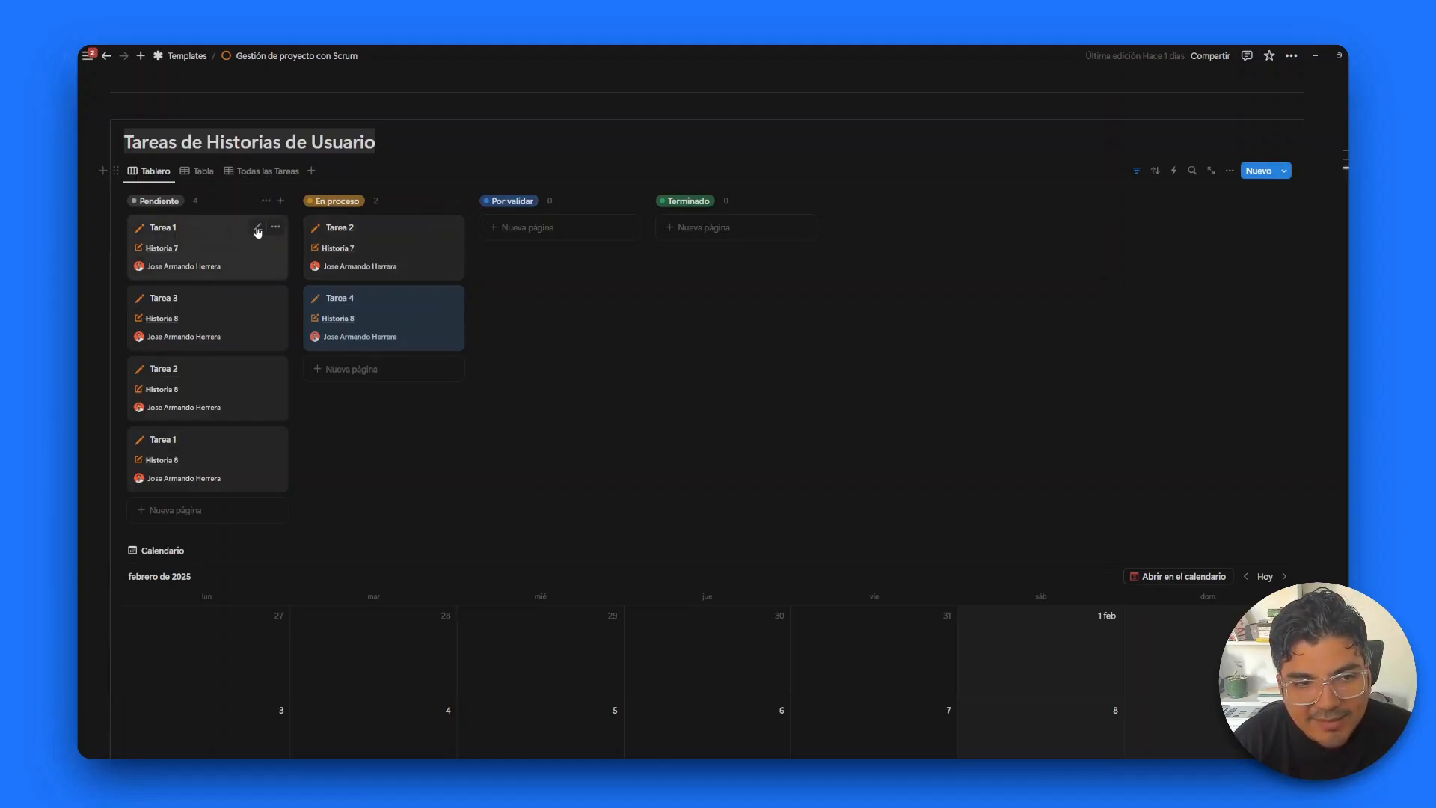
pyautogui.click(257, 229)
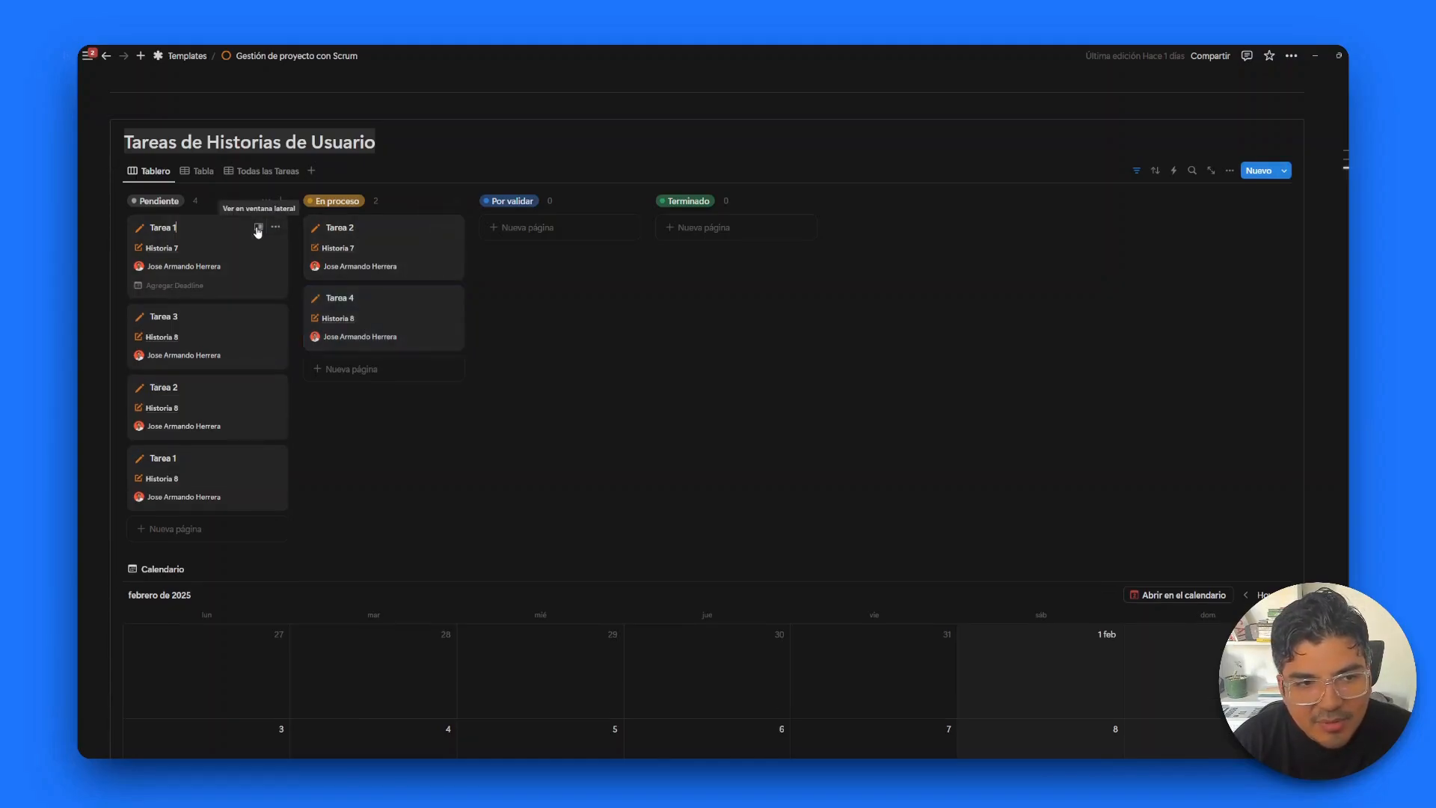
pyautogui.click(198, 290)
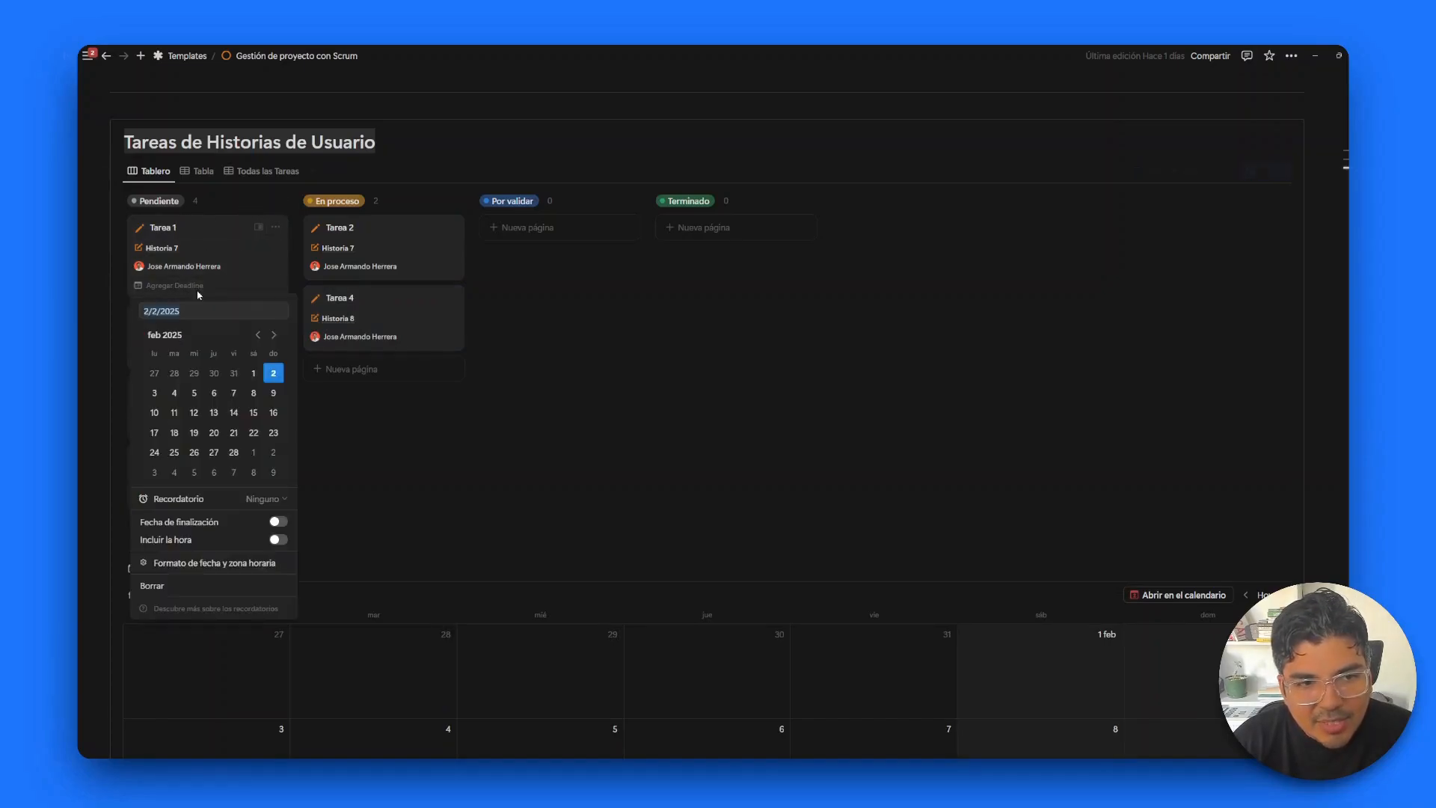
pyautogui.click(273, 382)
pyautogui.click(918, 411)
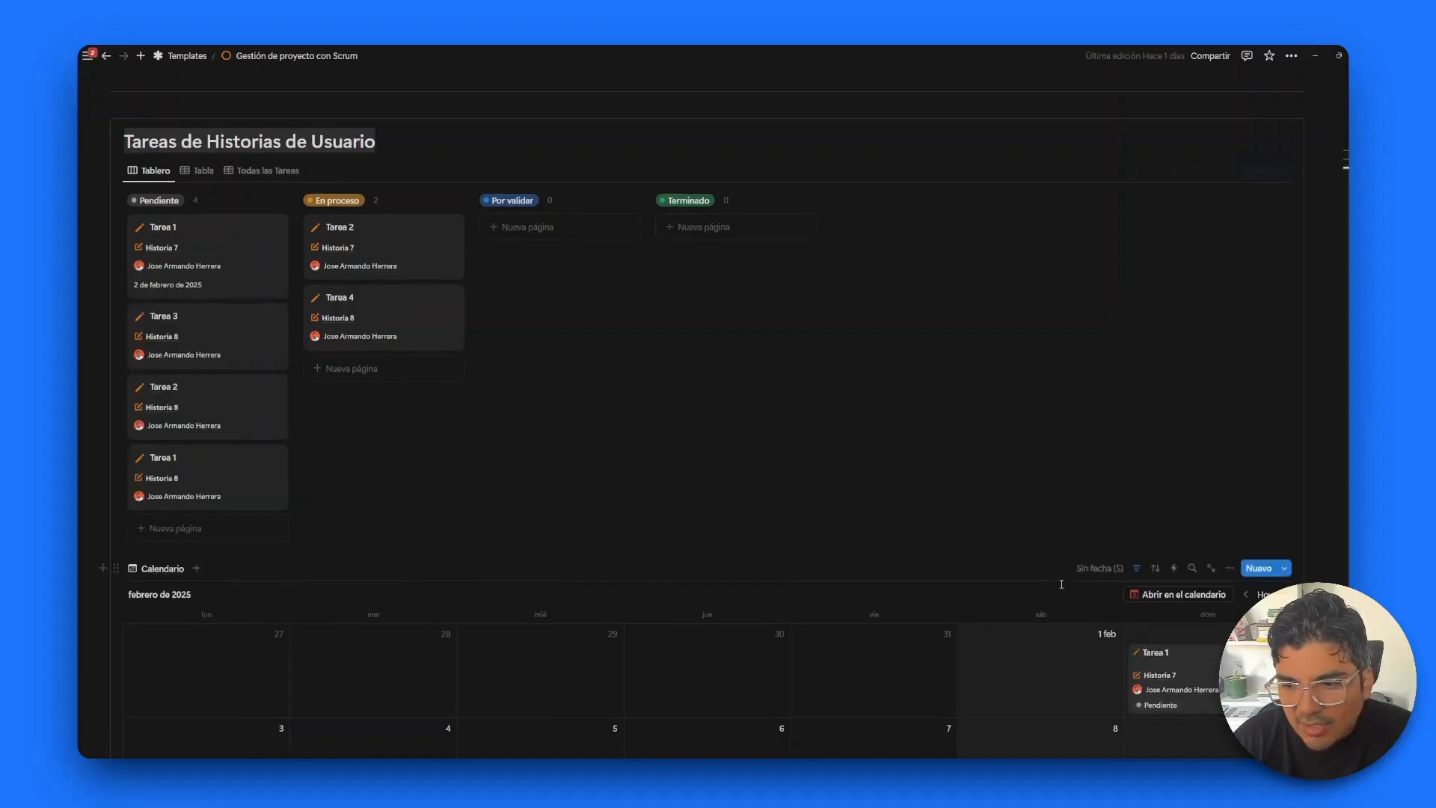
pyautogui.scroll(-3, 1122, 449)
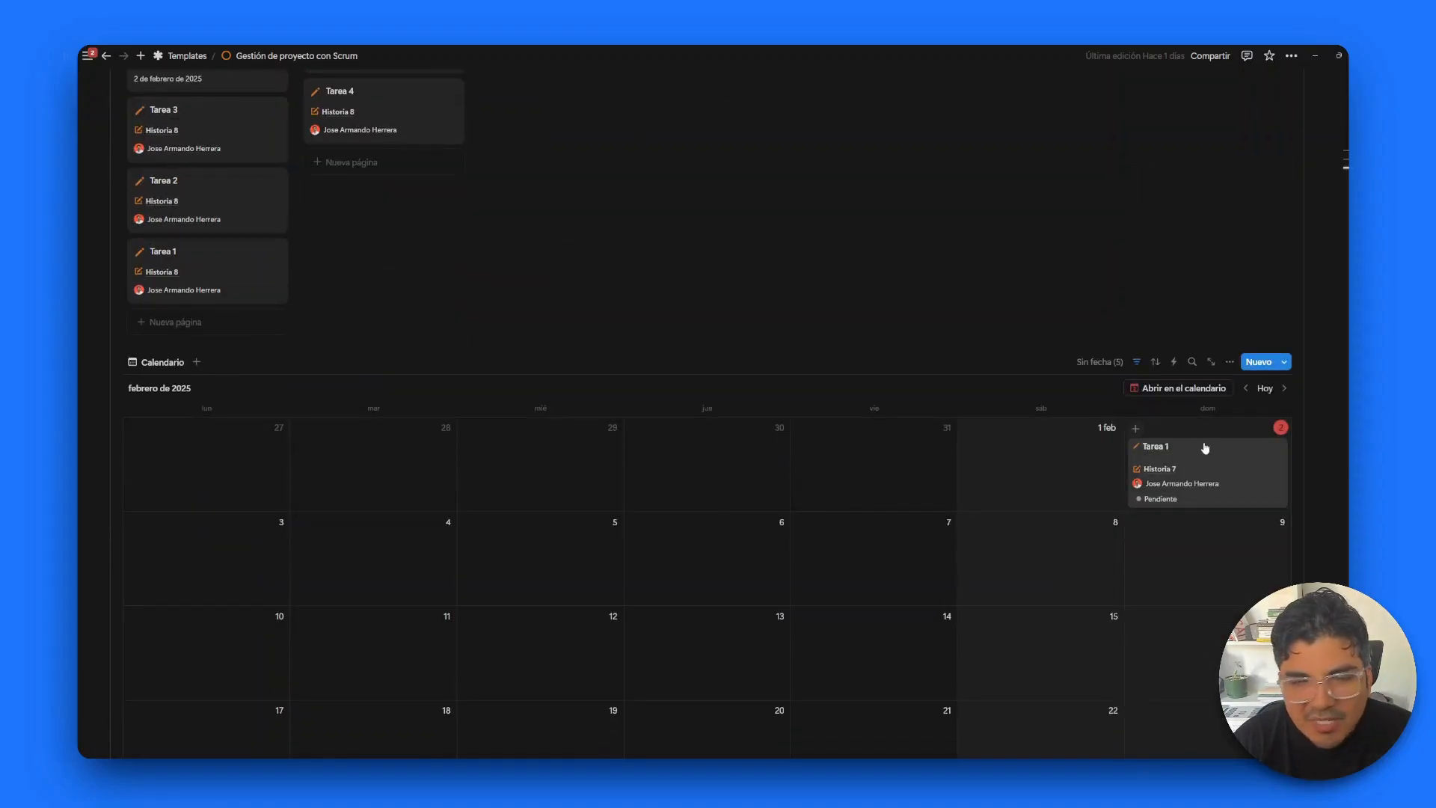
pyautogui.scroll(3, 1205, 447)
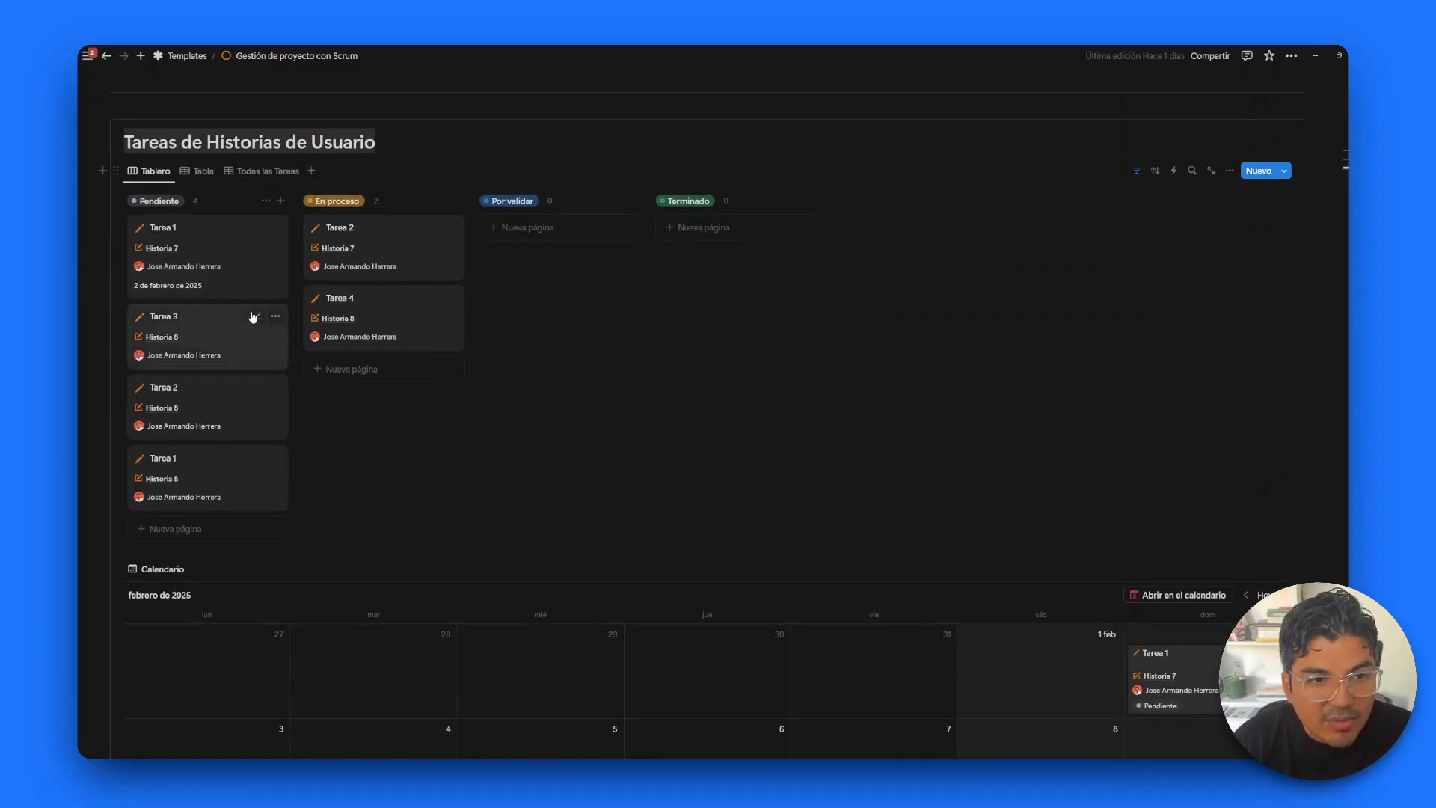
# Step: Show the people available as Responsable for Historia 7's Tarea 1 and close the list without changing the assignee
pyautogui.click(259, 227)
pyautogui.click(240, 270)
pyautogui.press('Escape')
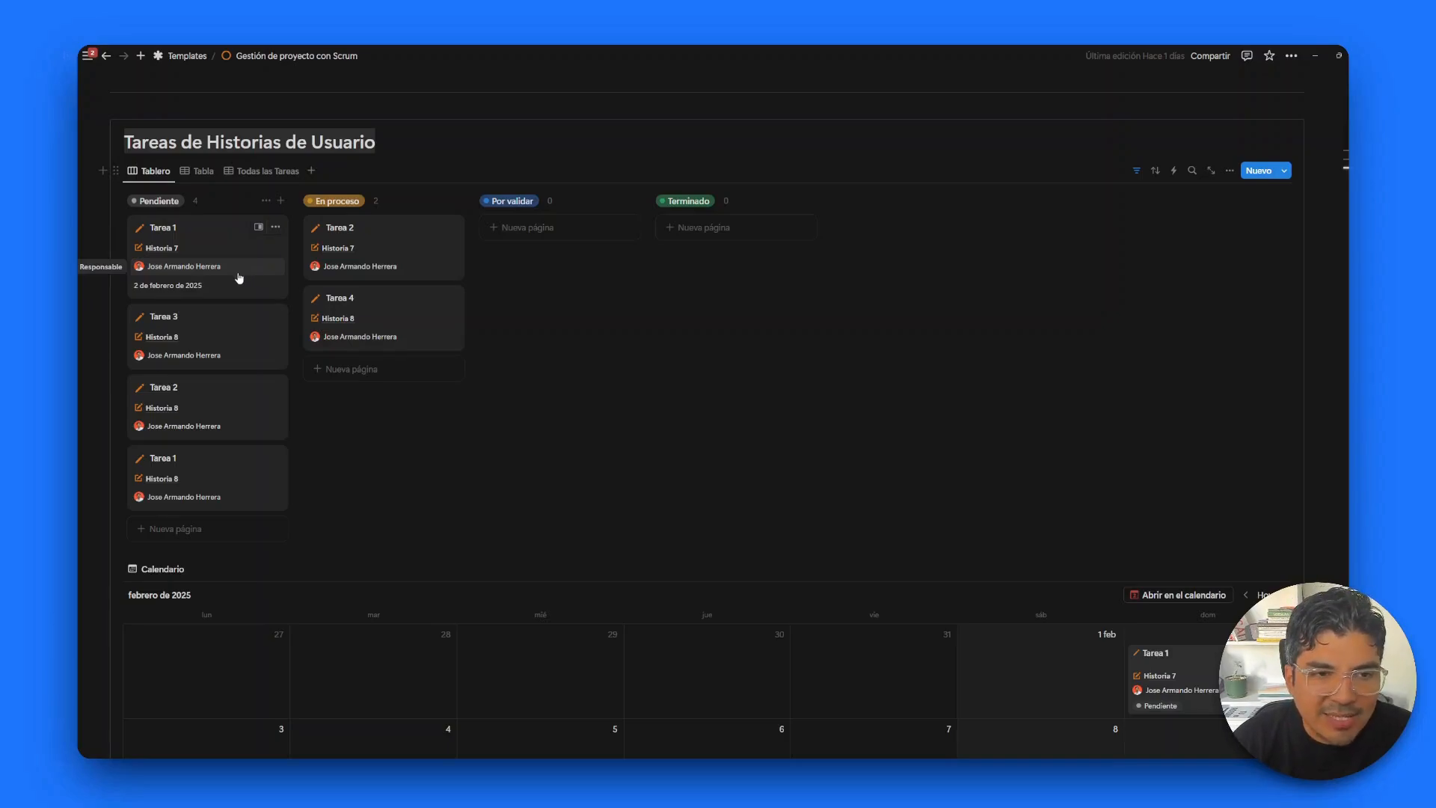
pyautogui.click(238, 273)
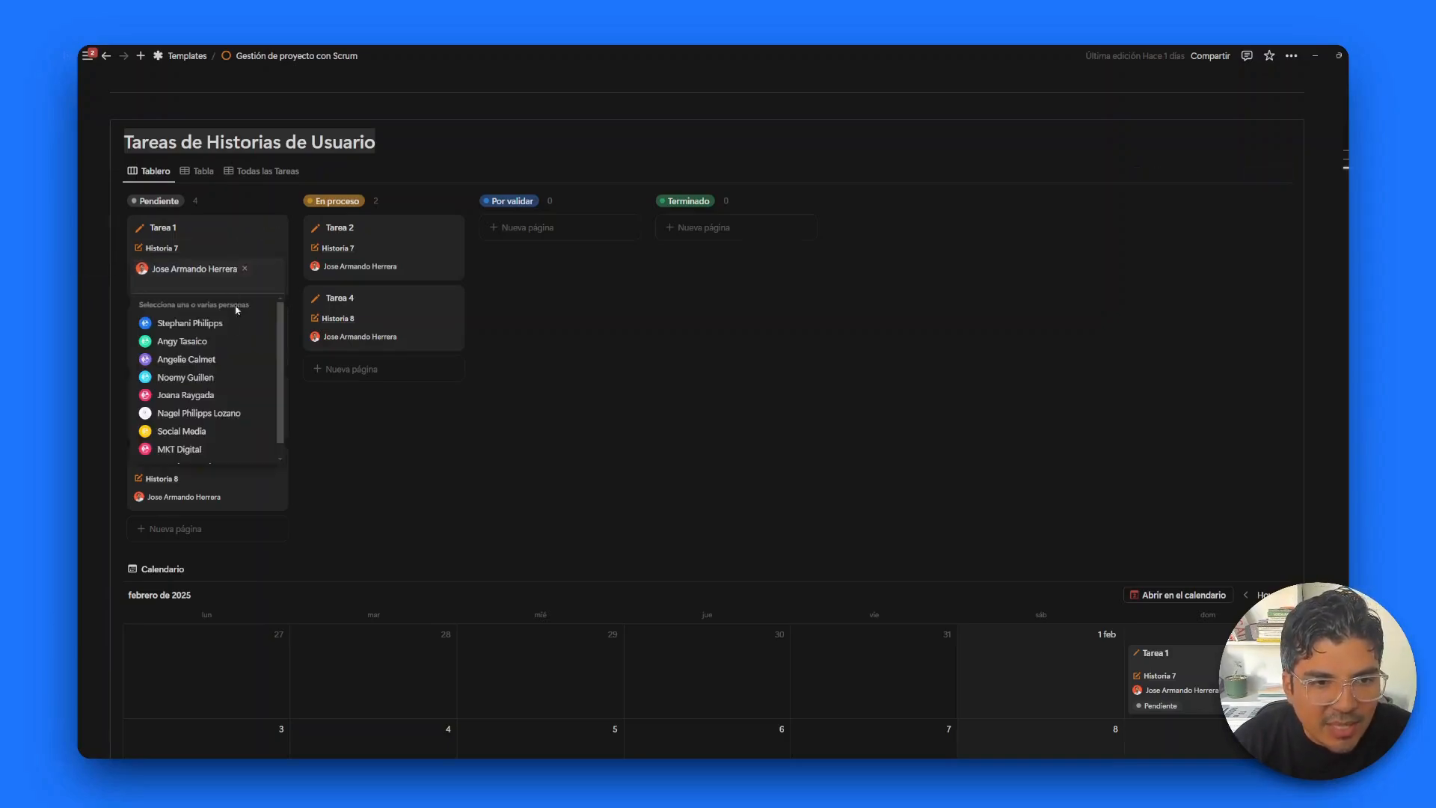
pyautogui.click(289, 432)
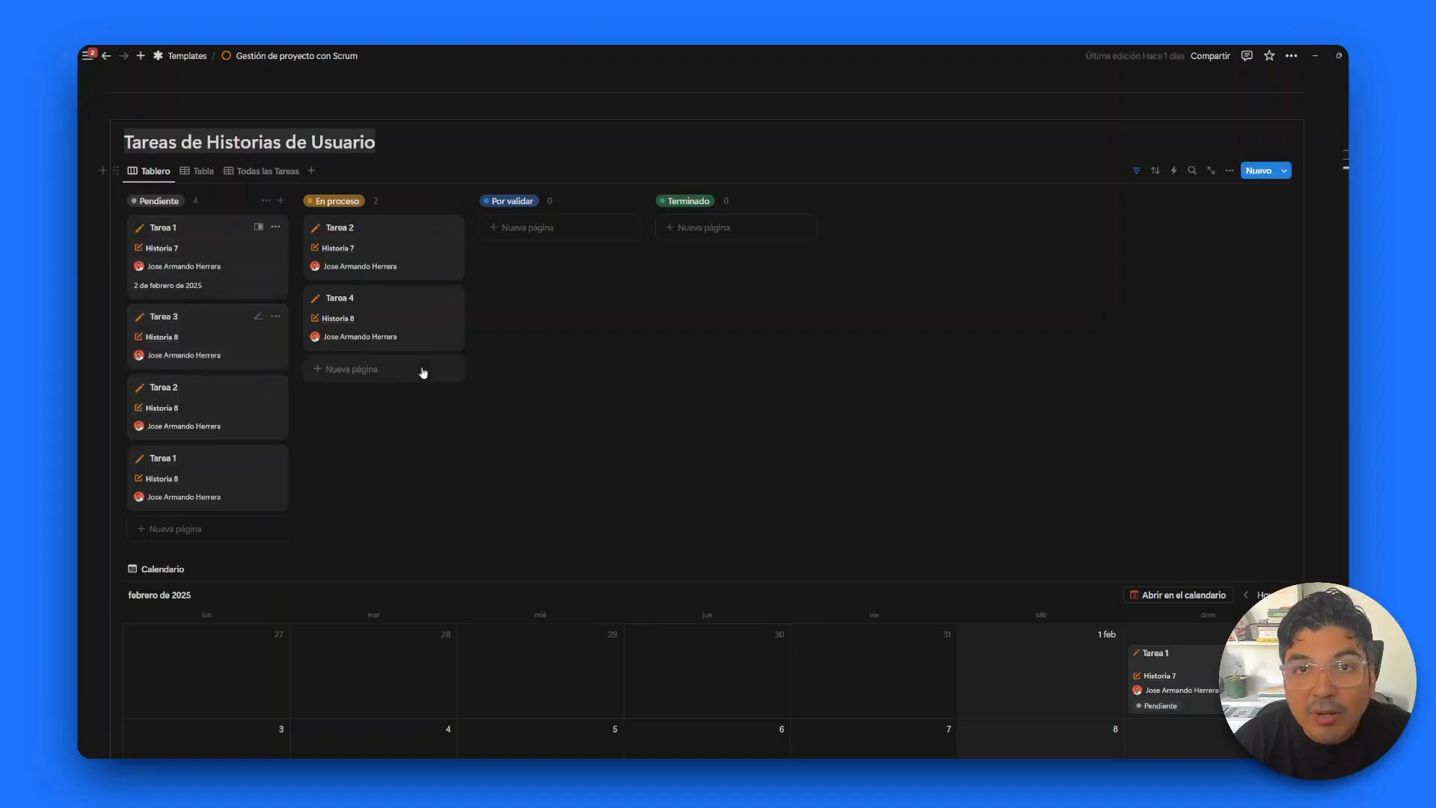
# Step: Review the Calendario and examine the story point breakdown of Sprint 1 in the Historias de Usuario chart
pyautogui.scroll(-8, 584, 303)
pyautogui.scroll(5, 584, 303)
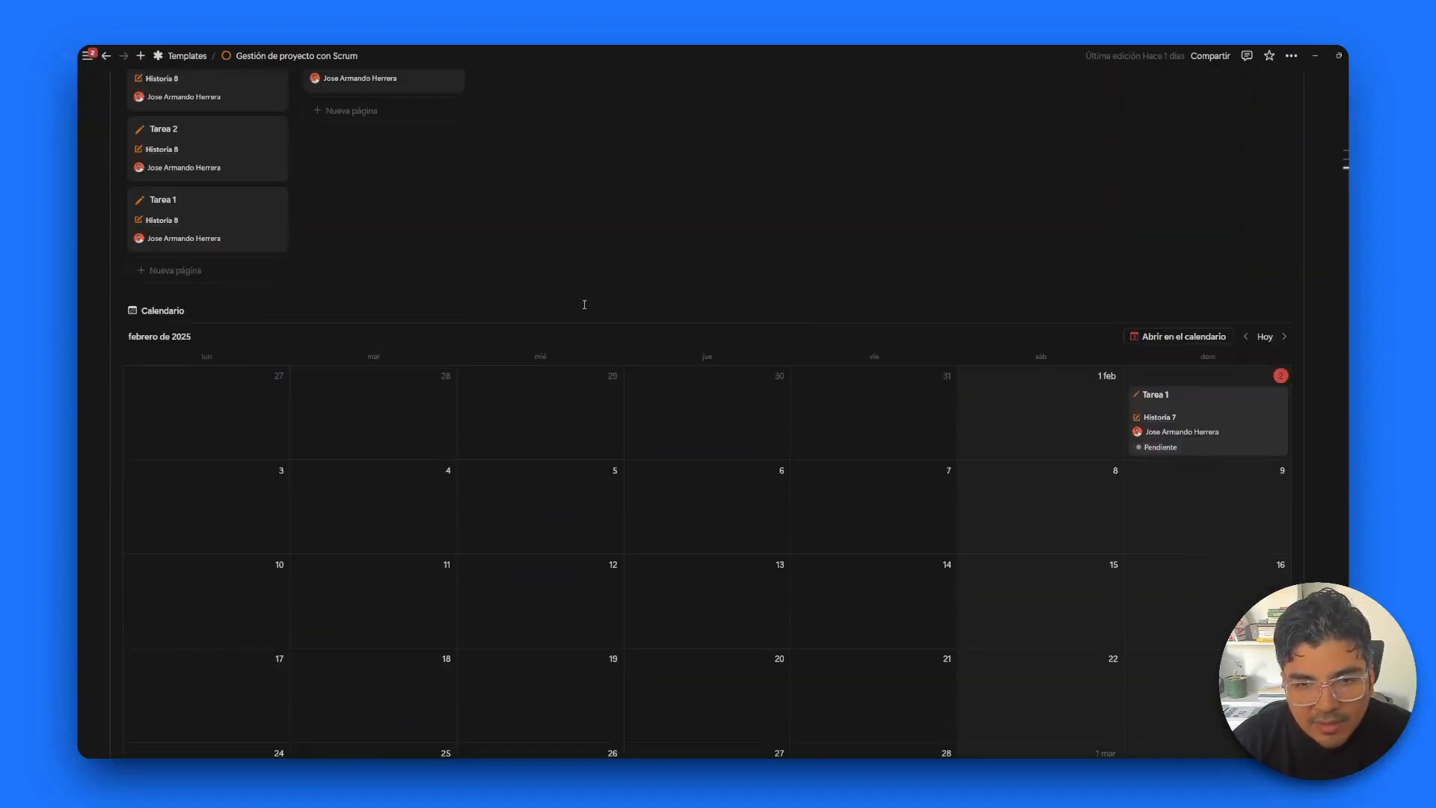
pyautogui.scroll(10, 585, 304)
pyautogui.scroll(10, 584, 307)
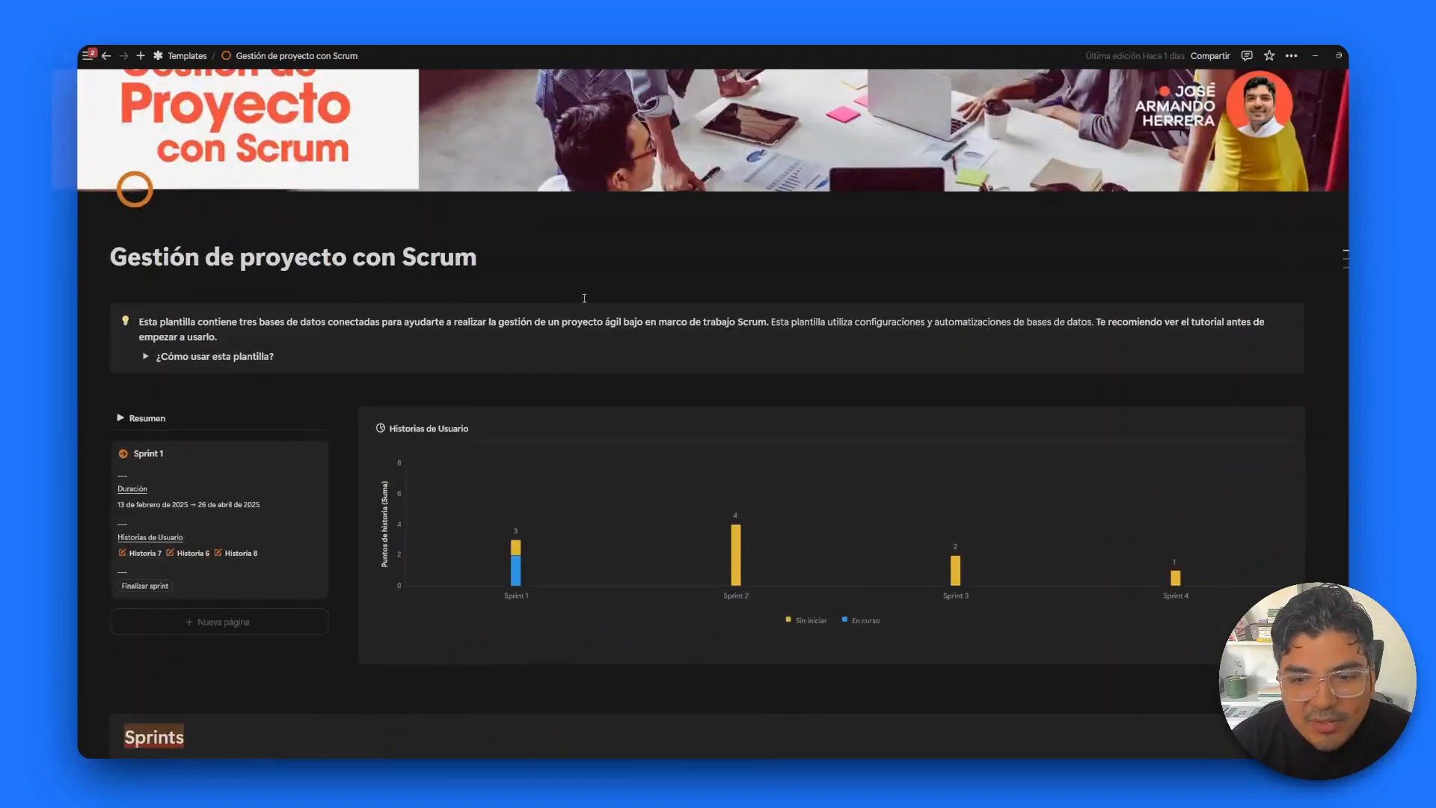
pyautogui.scroll(-1, 585, 299)
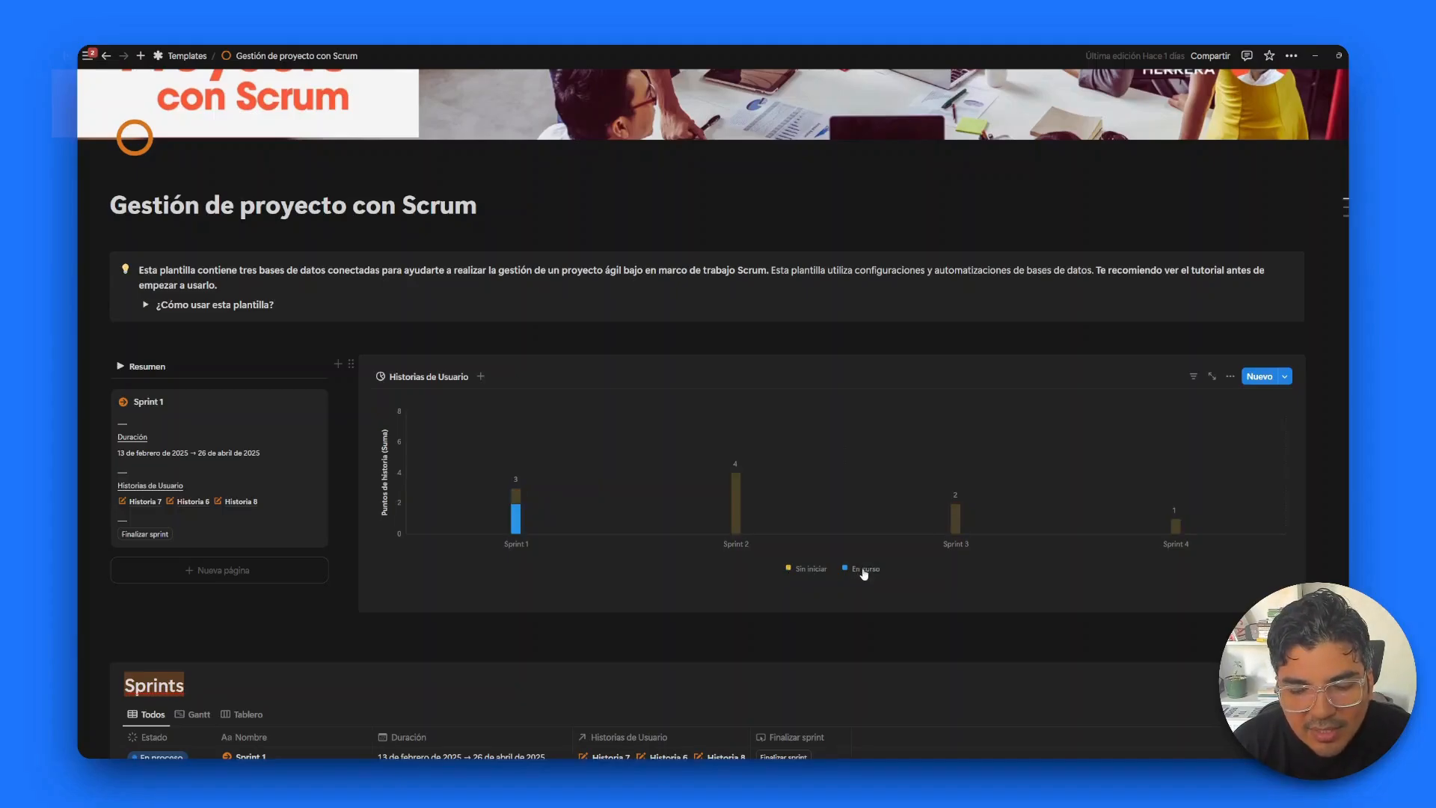
pyautogui.moveTo(512, 484)
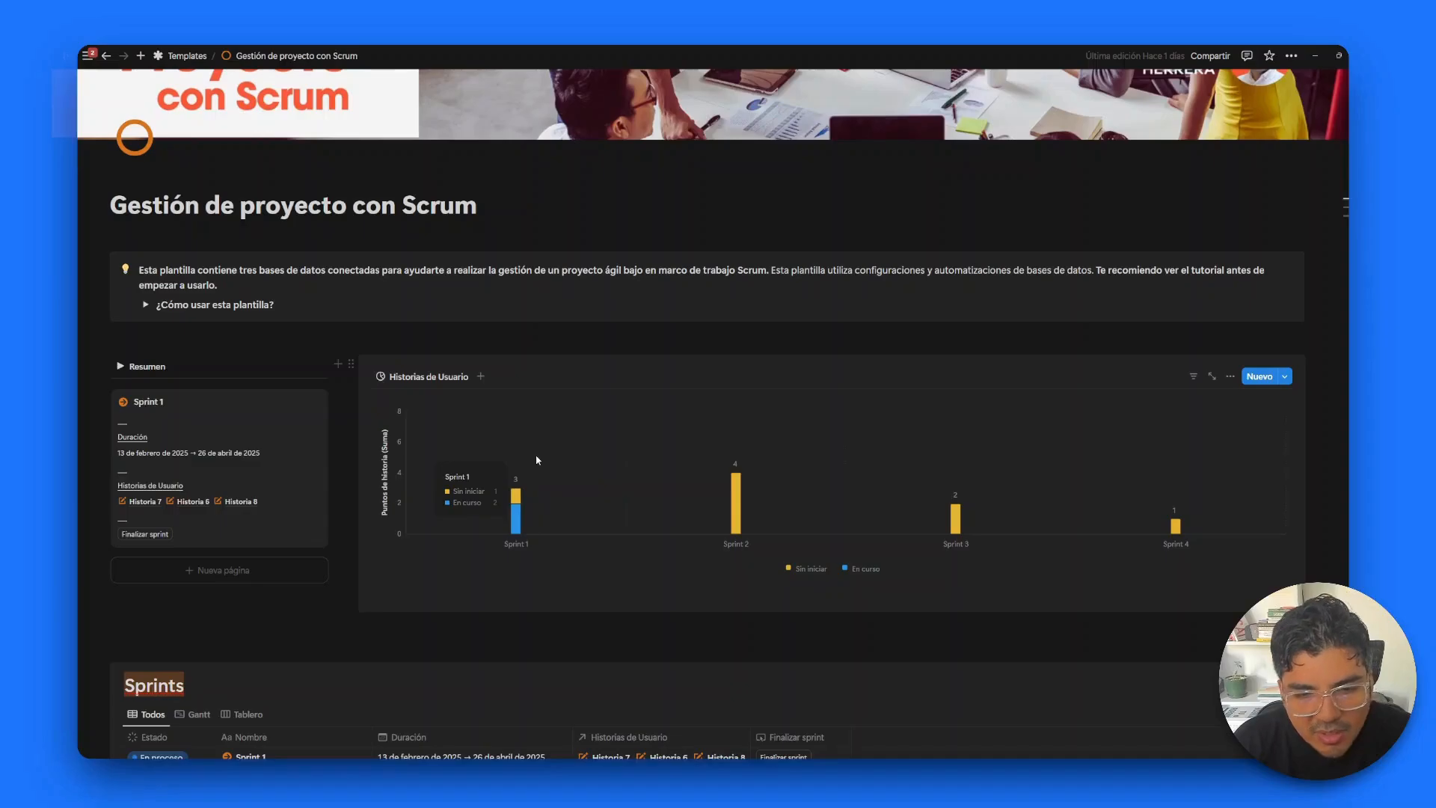
# Step: Set Historia 6's Estado to Terminado in the Sprint Backlog
pyautogui.scroll(-12, 630, 539)
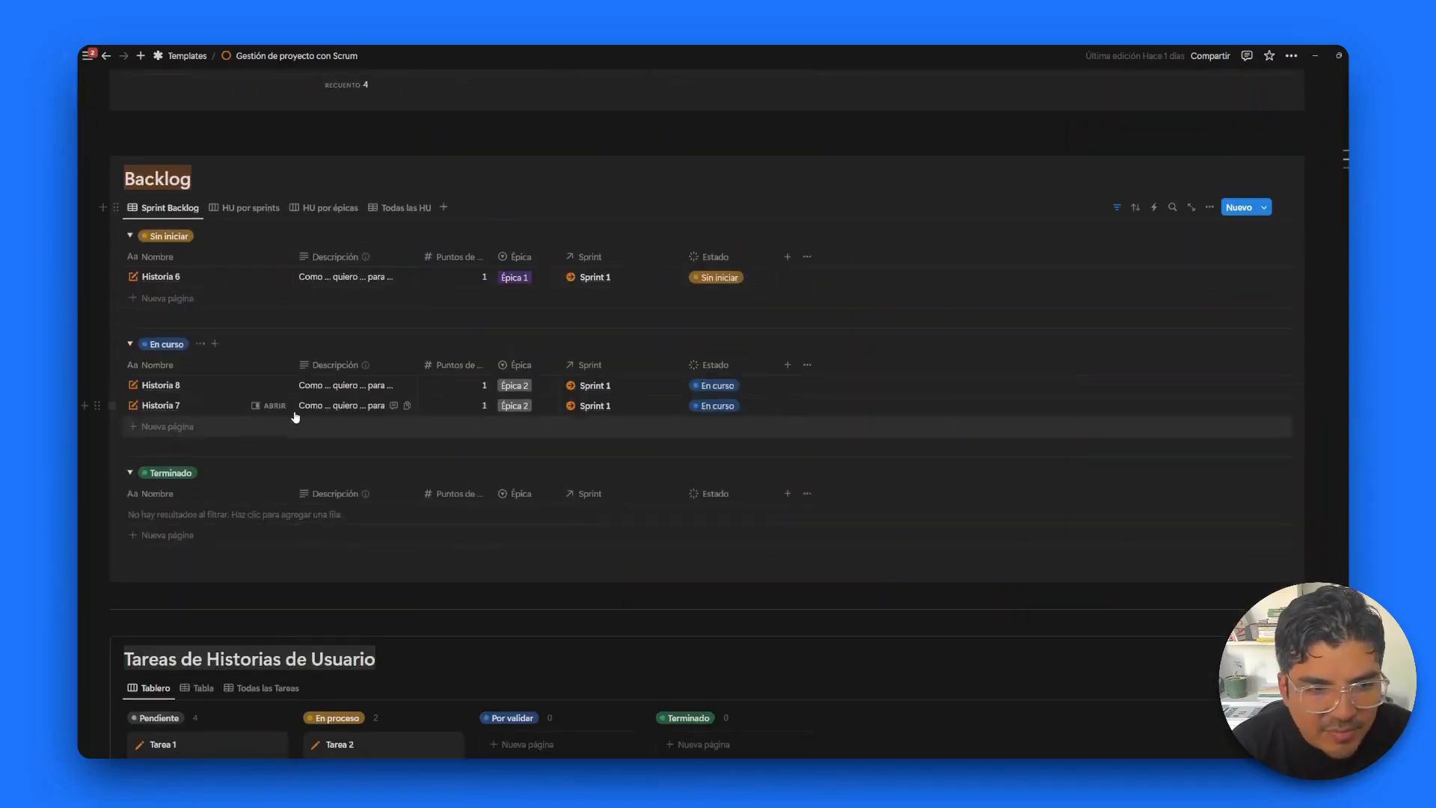
pyautogui.click(752, 278)
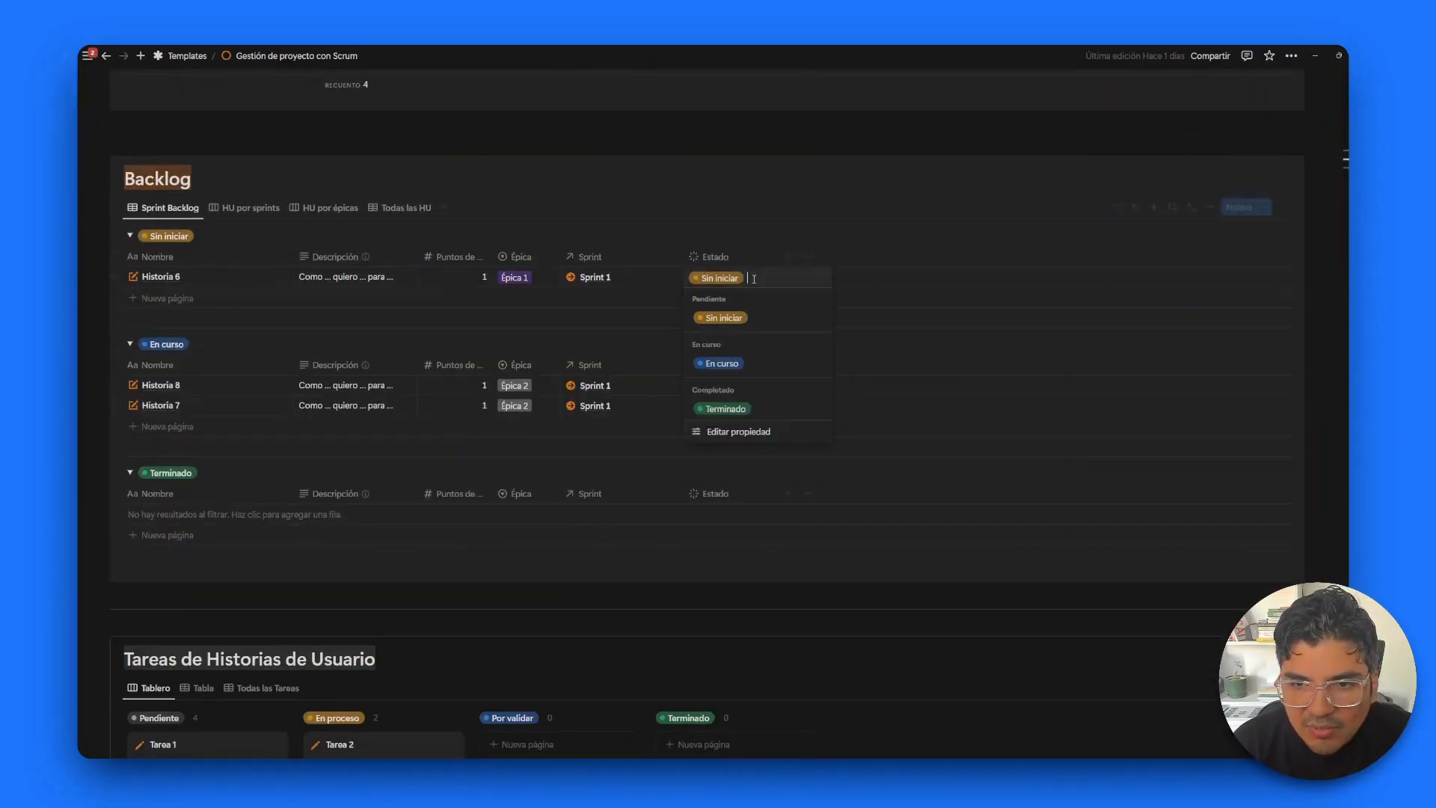
pyautogui.click(731, 407)
# Step: Check how the Historias de Usuario chart splits Sprint 1's story points between En curso and Terminado
pyautogui.scroll(12, 766, 414)
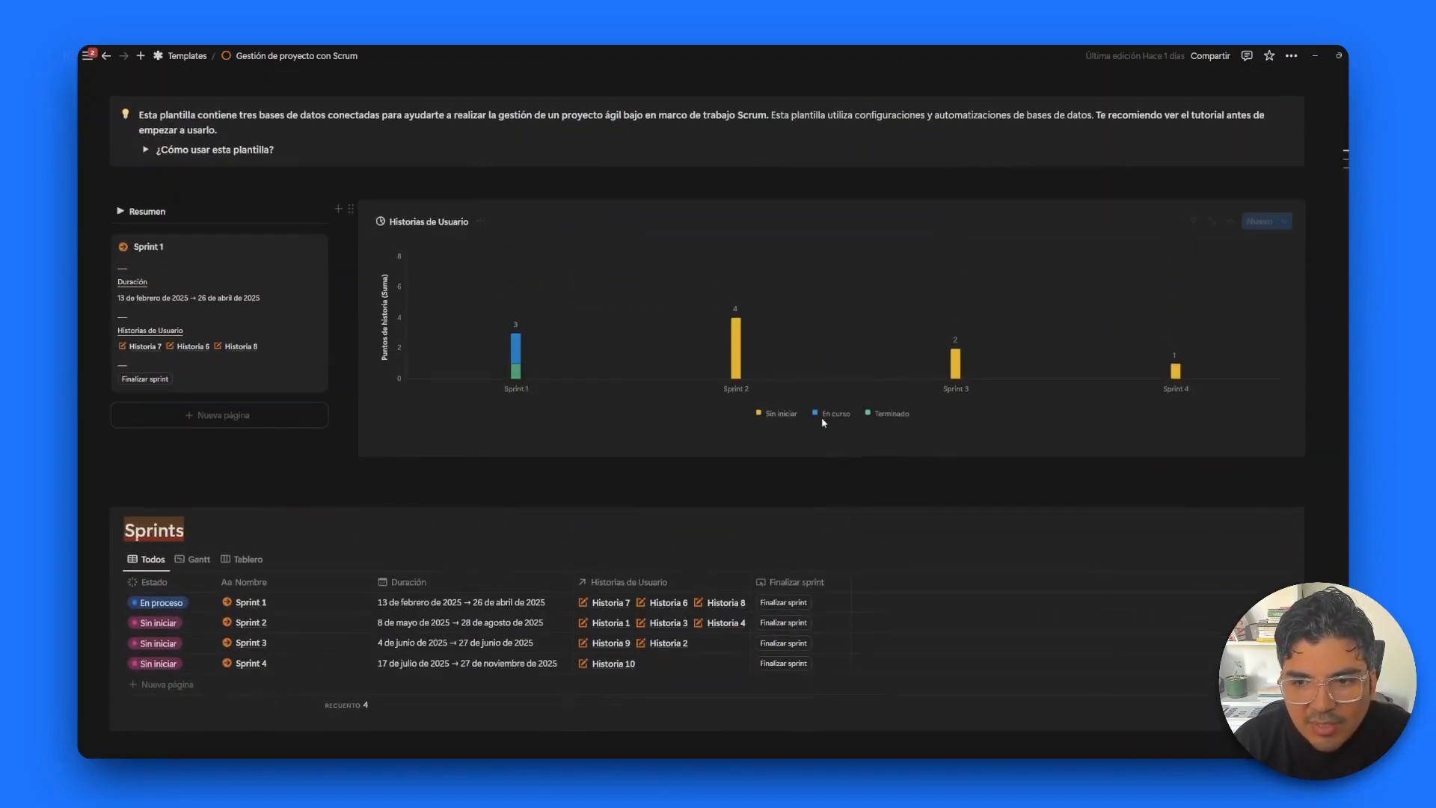
pyautogui.moveTo(483, 367)
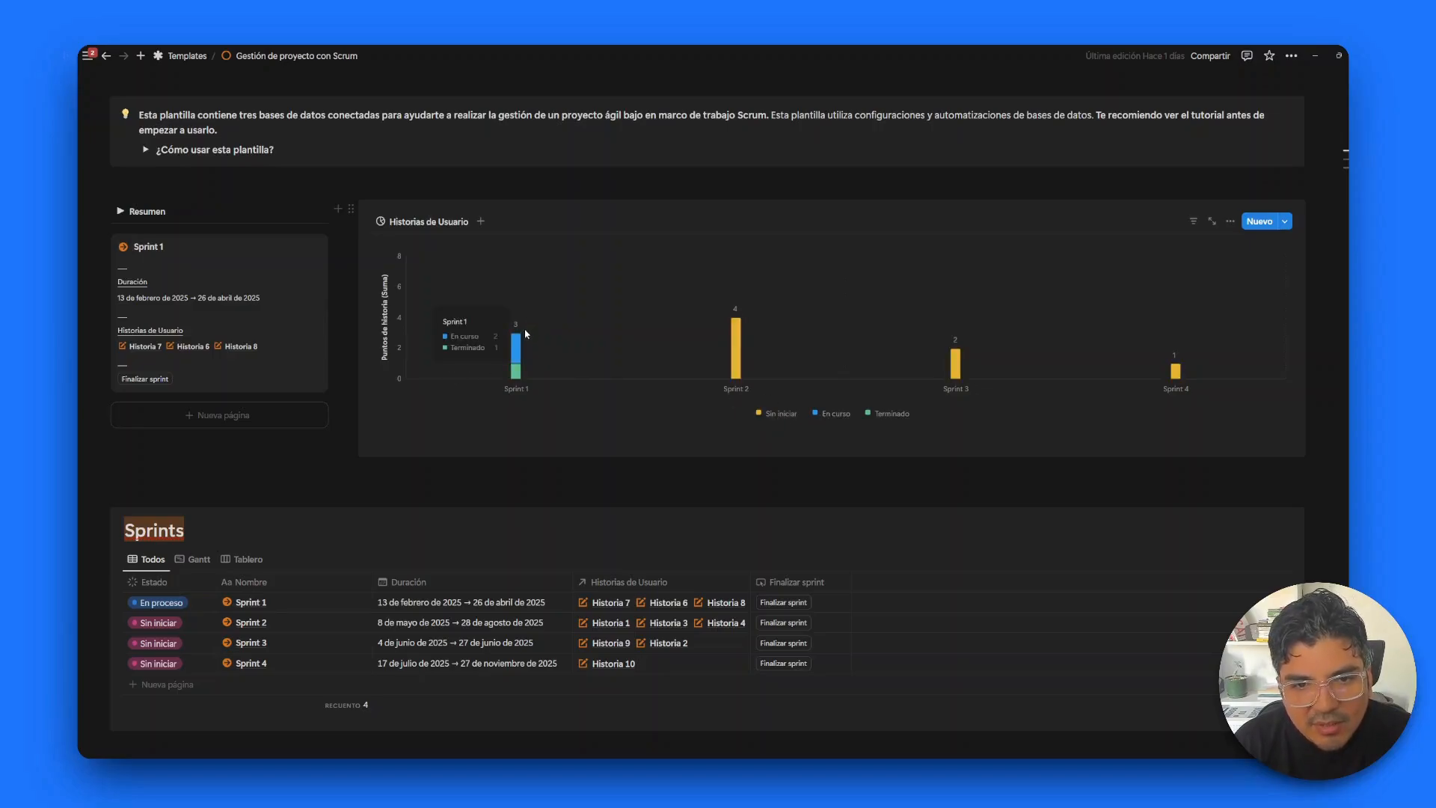
pyautogui.rightClick(1028, 377)
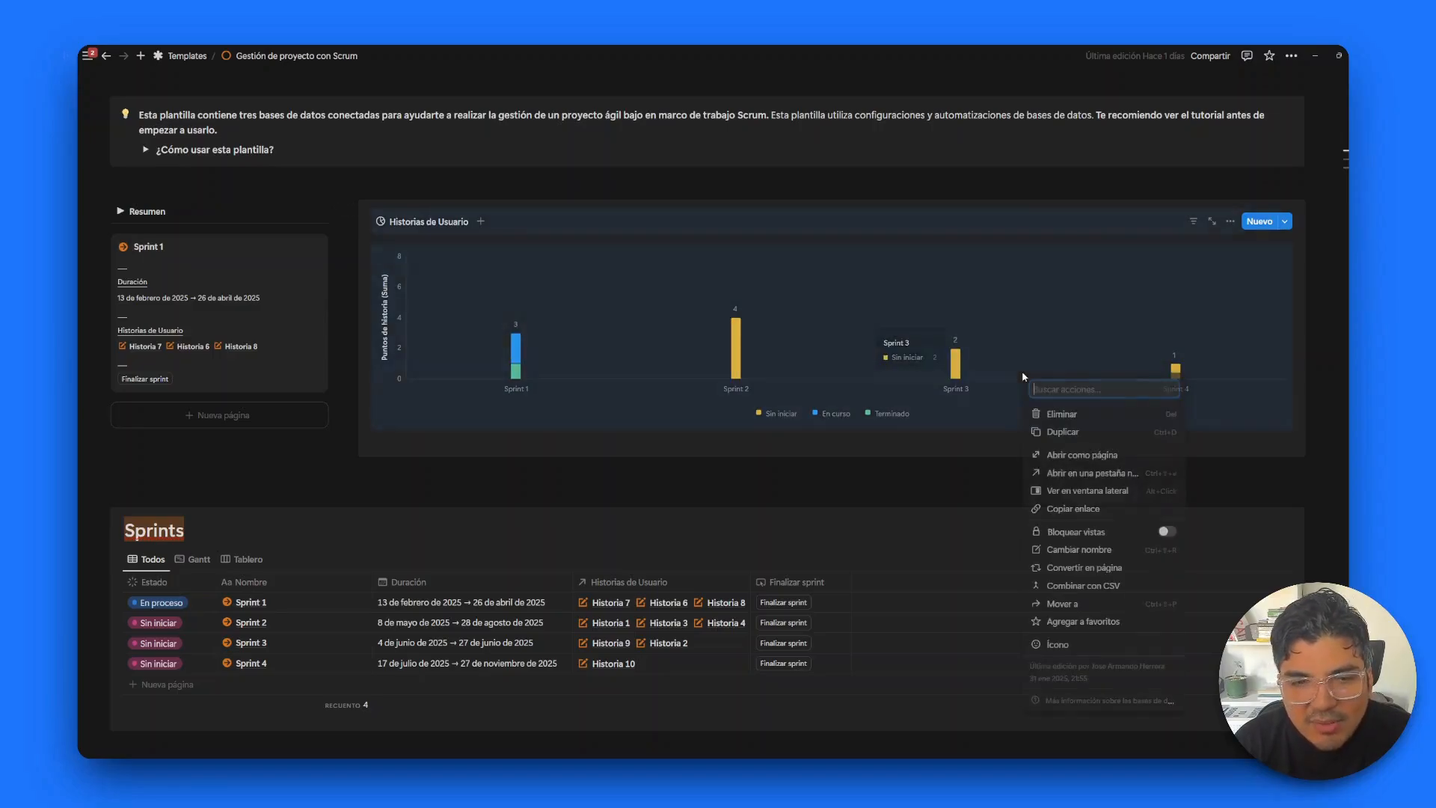
pyautogui.click(1328, 280)
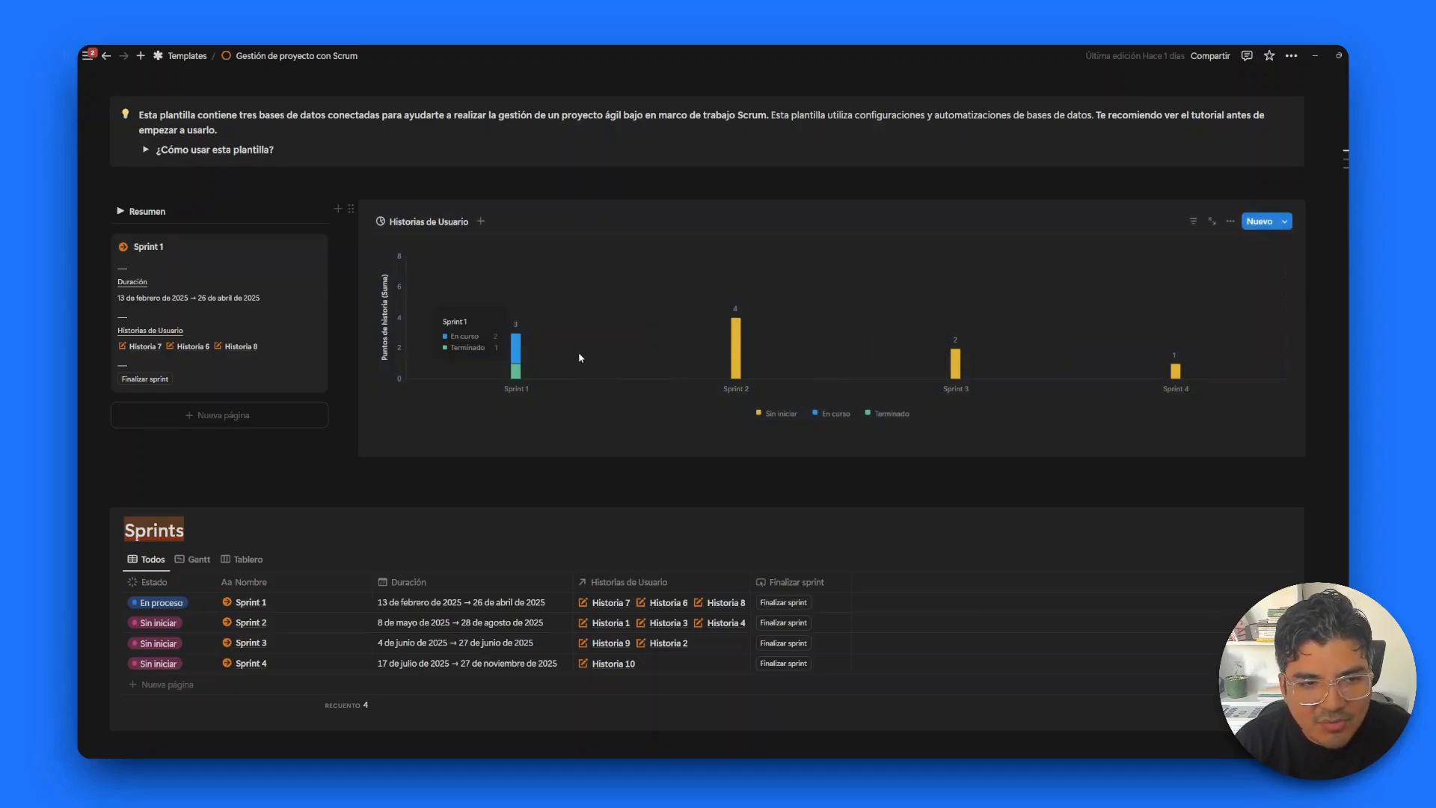
# Step: Finalize Sprint 1 from its summary card in Resumen
pyautogui.scroll(-8, 577, 352)
pyautogui.scroll(-12, 580, 358)
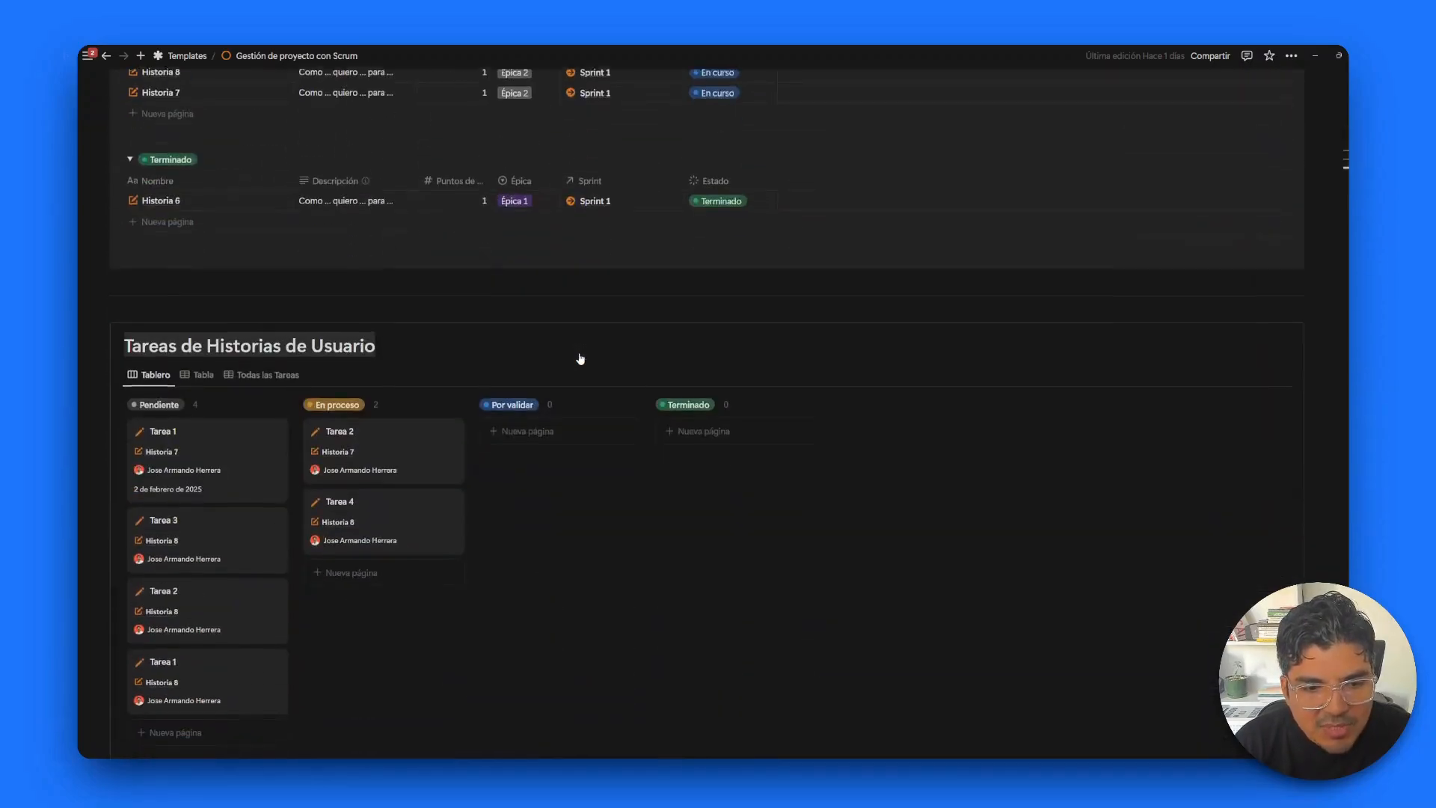
pyautogui.scroll(-3, 579, 355)
pyautogui.scroll(12, 581, 358)
pyautogui.scroll(10, 579, 358)
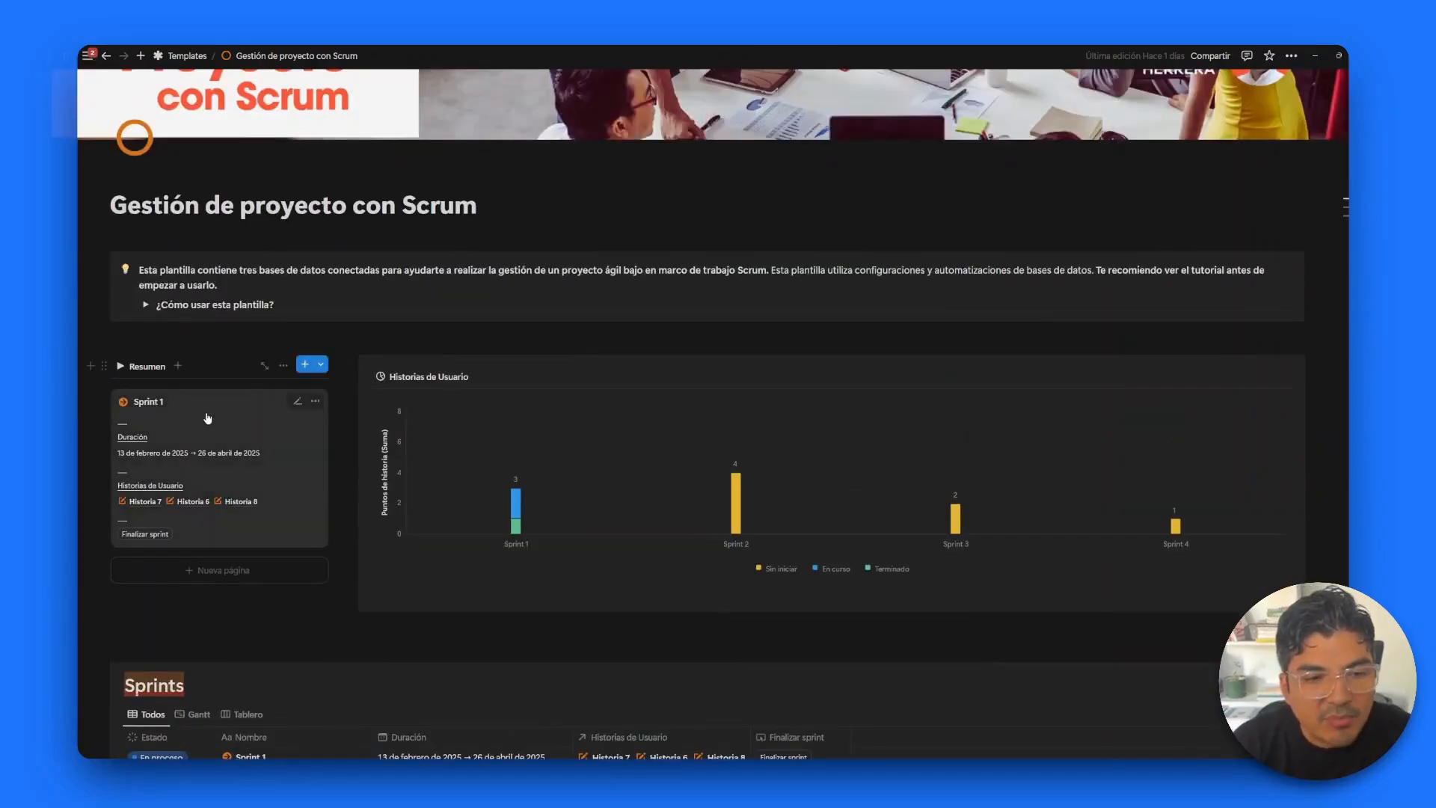
pyautogui.scroll(-2, 304, 442)
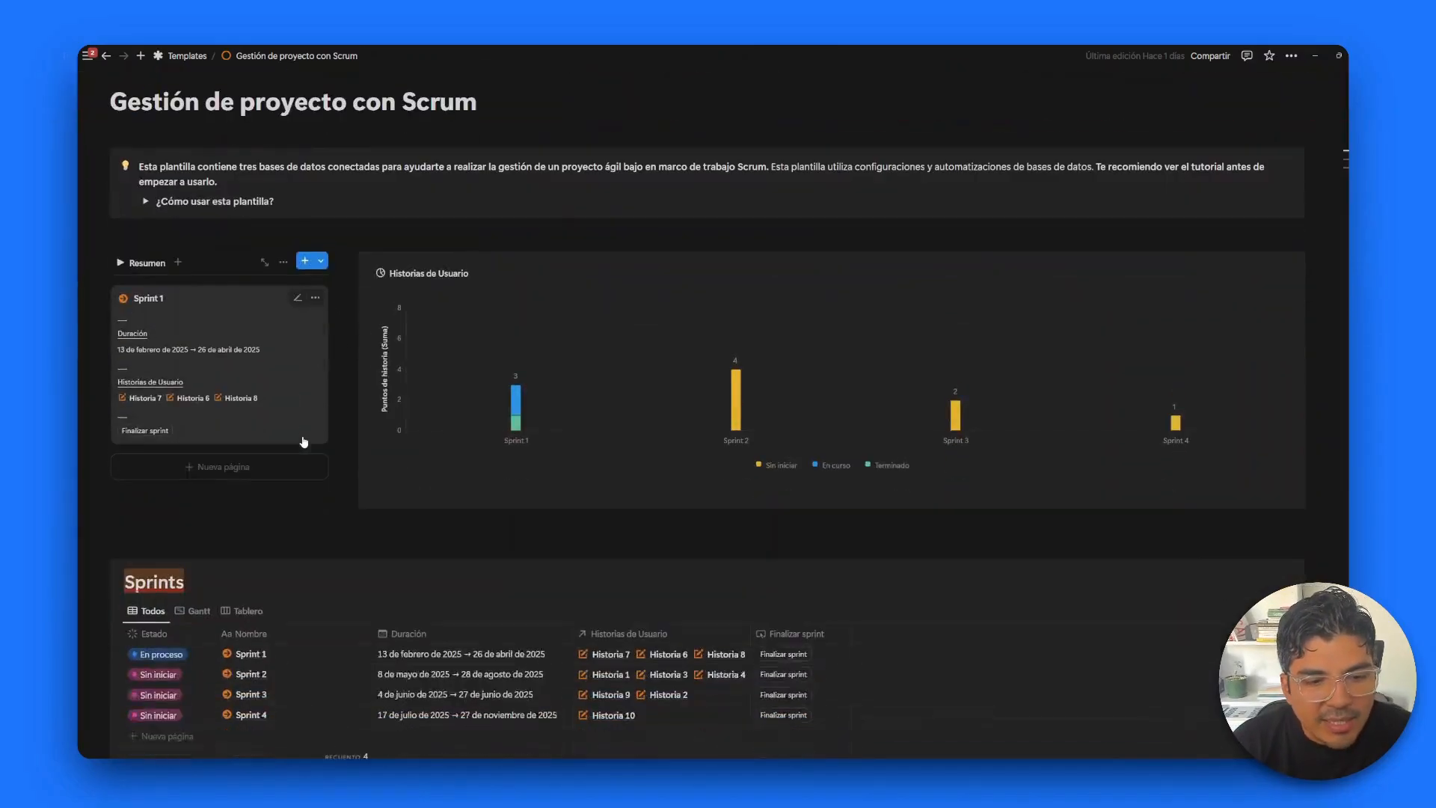
pyautogui.click(153, 433)
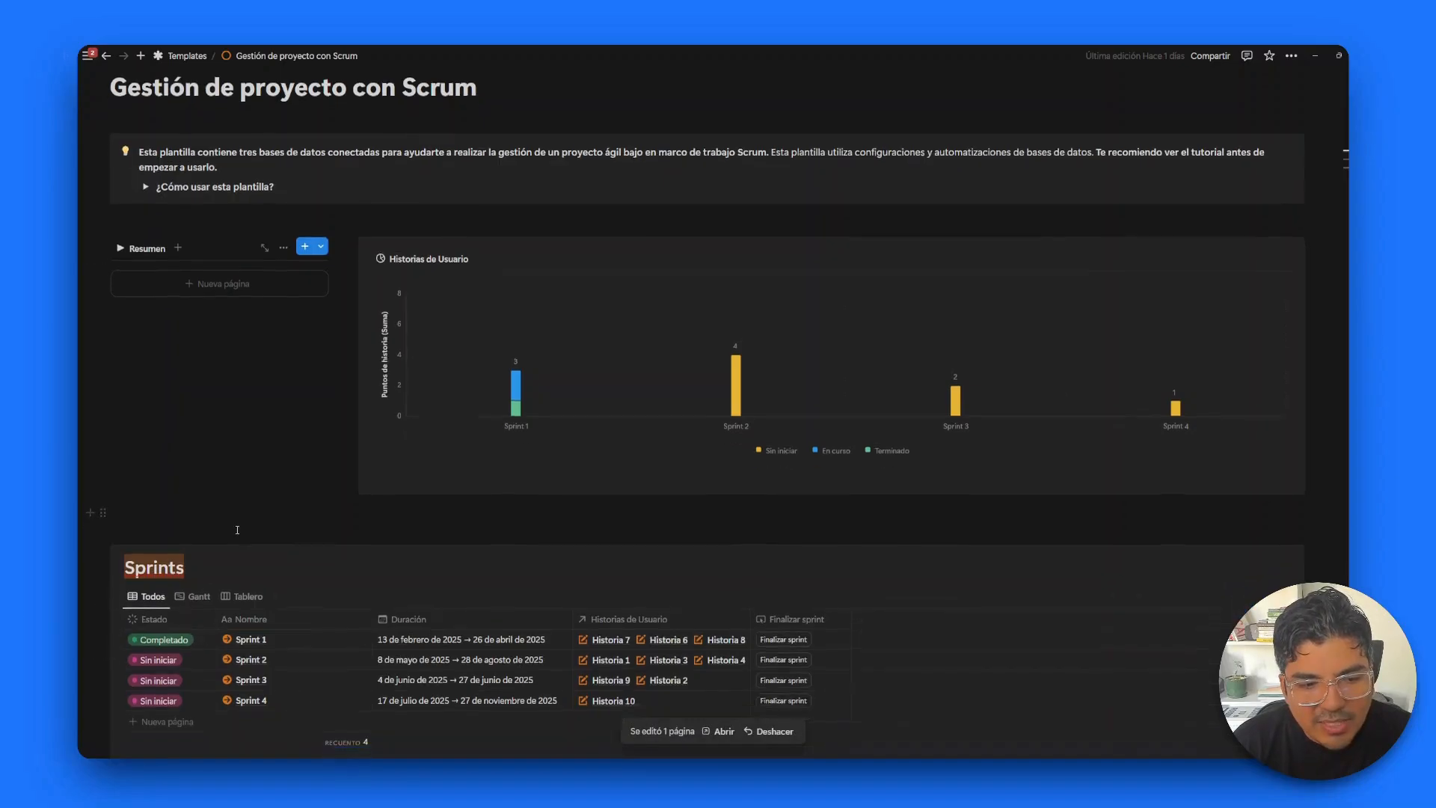
# Step: Review Sprint 1's Estado in the Sprints table and the Sprint Backlog, and show the Backlog's Todas las HU view
pyautogui.scroll(-2, 196, 652)
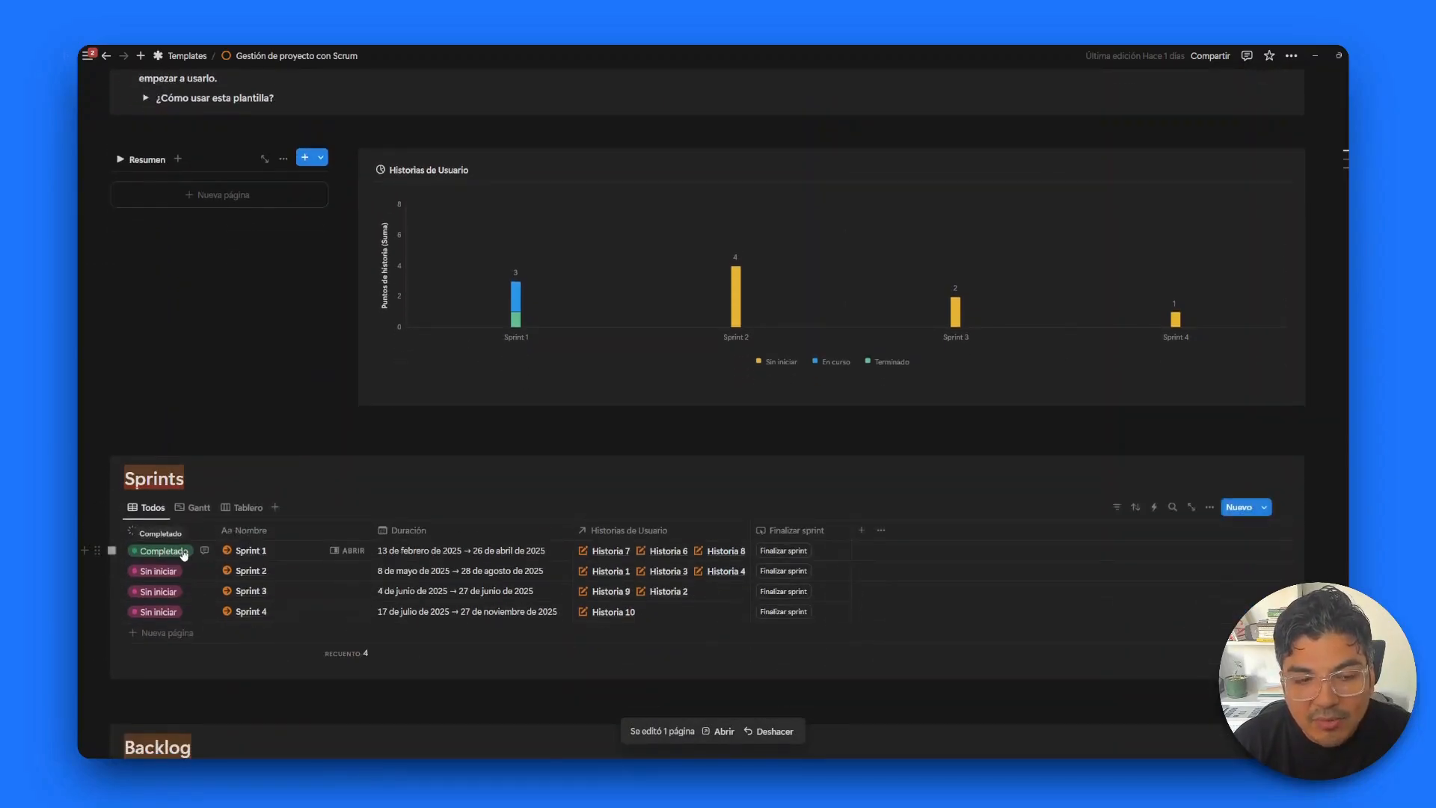
pyautogui.scroll(-4, 584, 516)
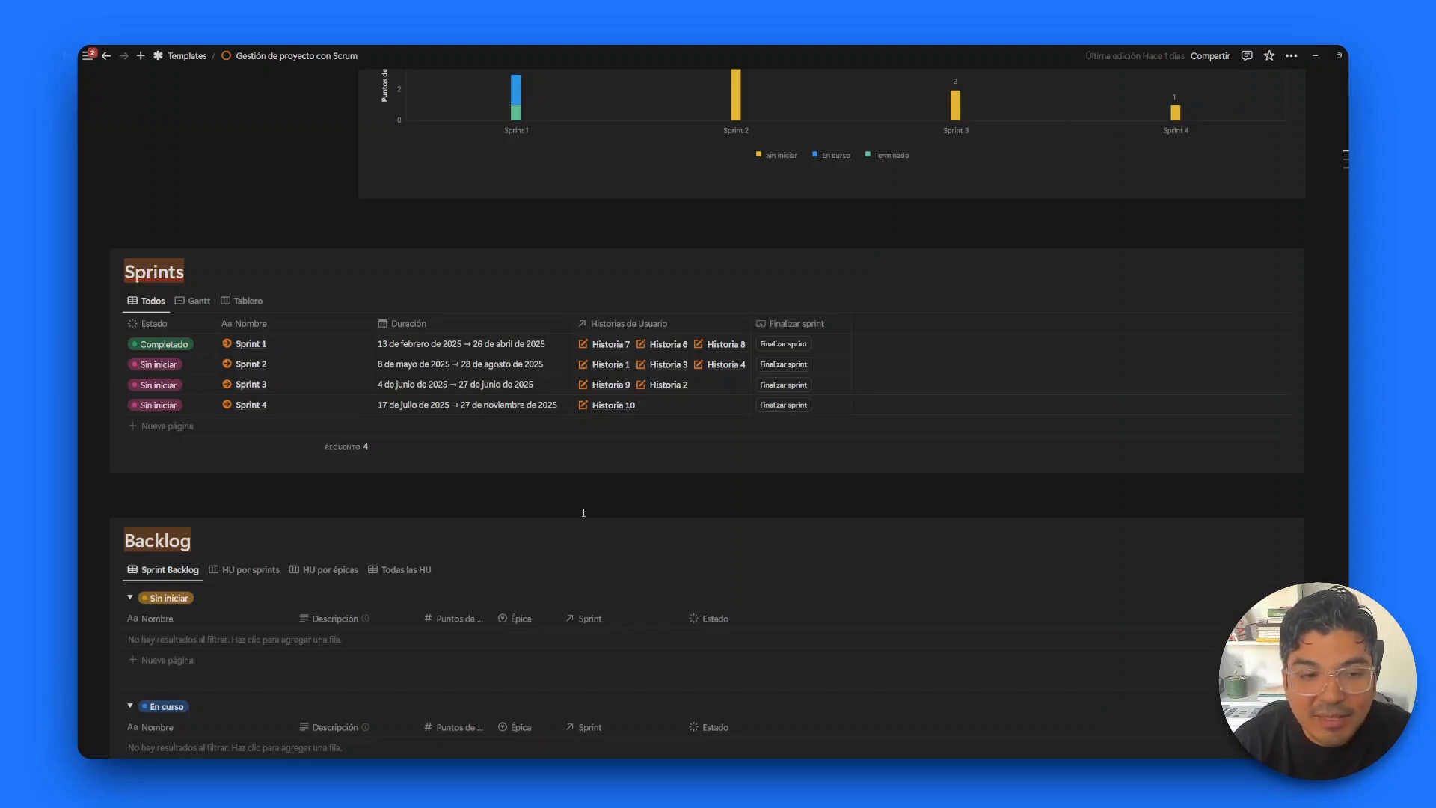
pyautogui.scroll(-7, 584, 513)
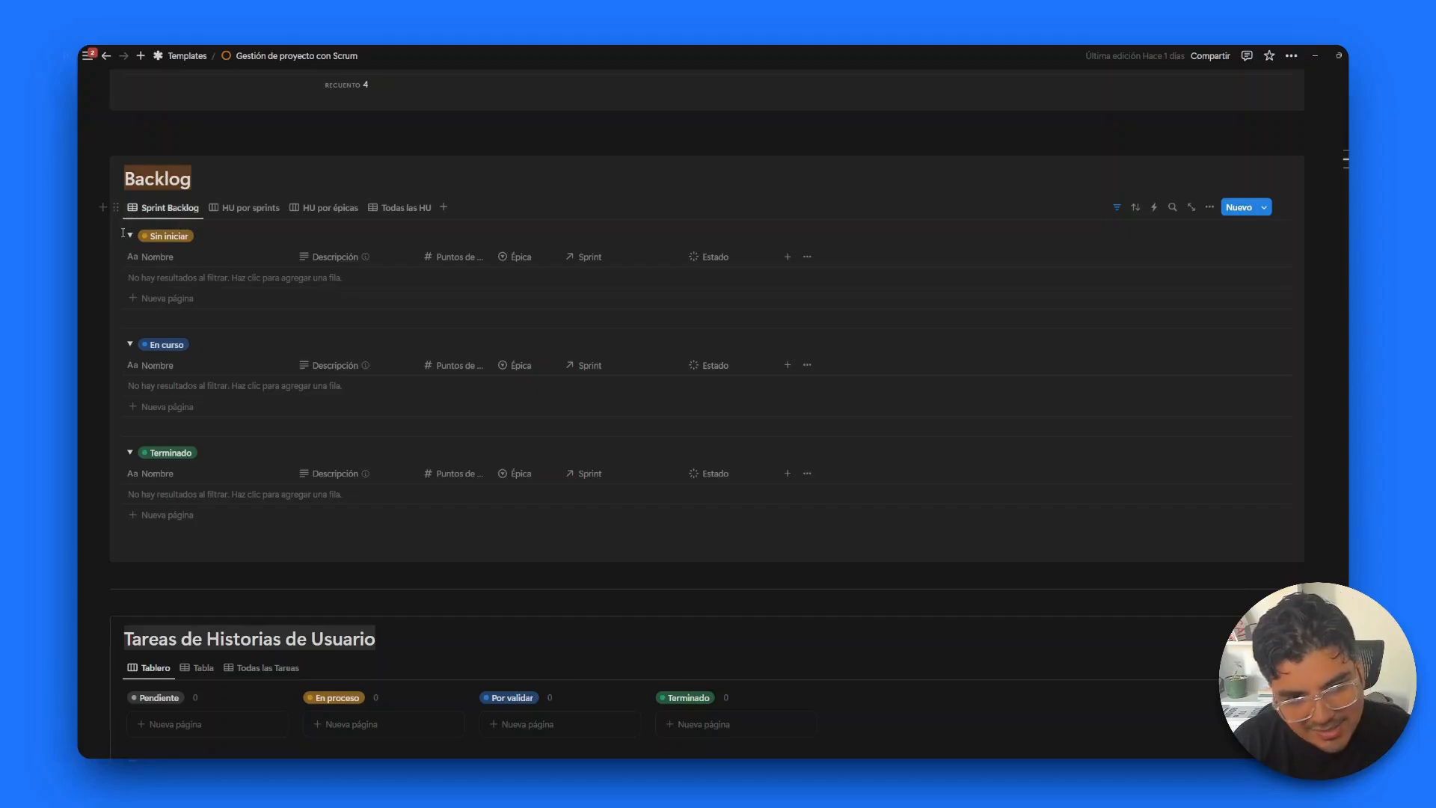
pyautogui.click(379, 217)
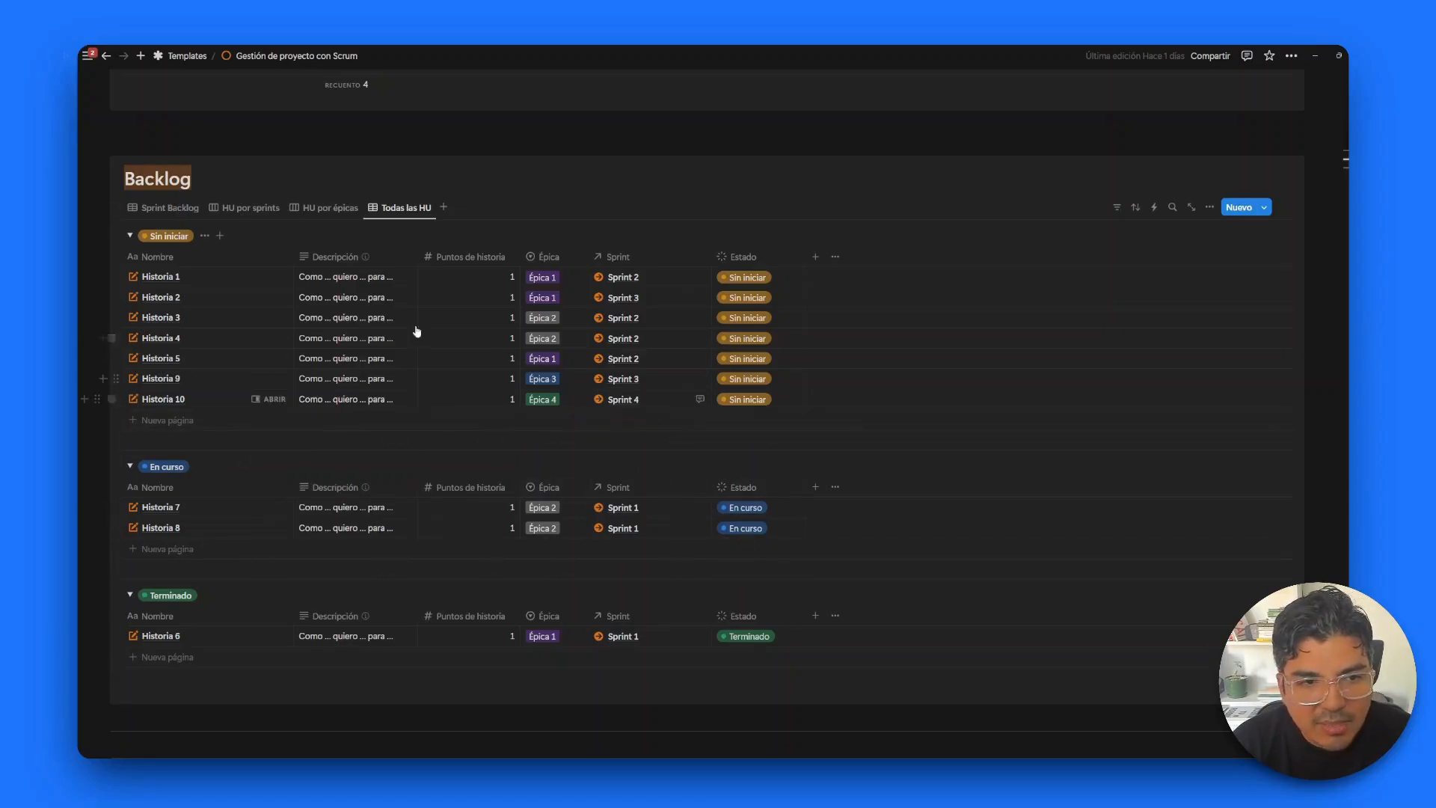
# Step: Check the Tareas de Historias de Usuario board and the Calendario for remaining Sprint 1 tasks, and return to the page's beginning
pyautogui.scroll(-10, 196, 282)
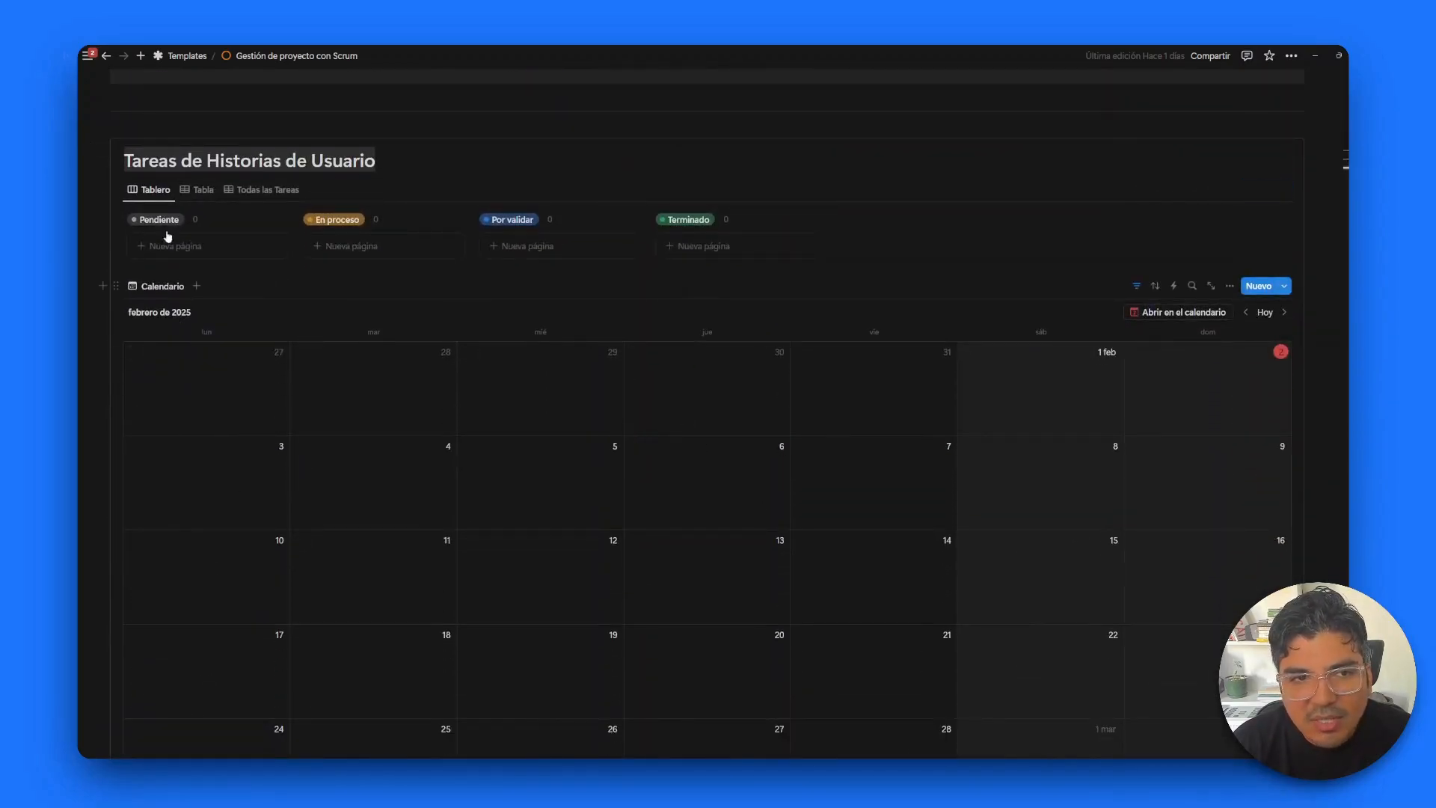
pyautogui.scroll(-2, 863, 366)
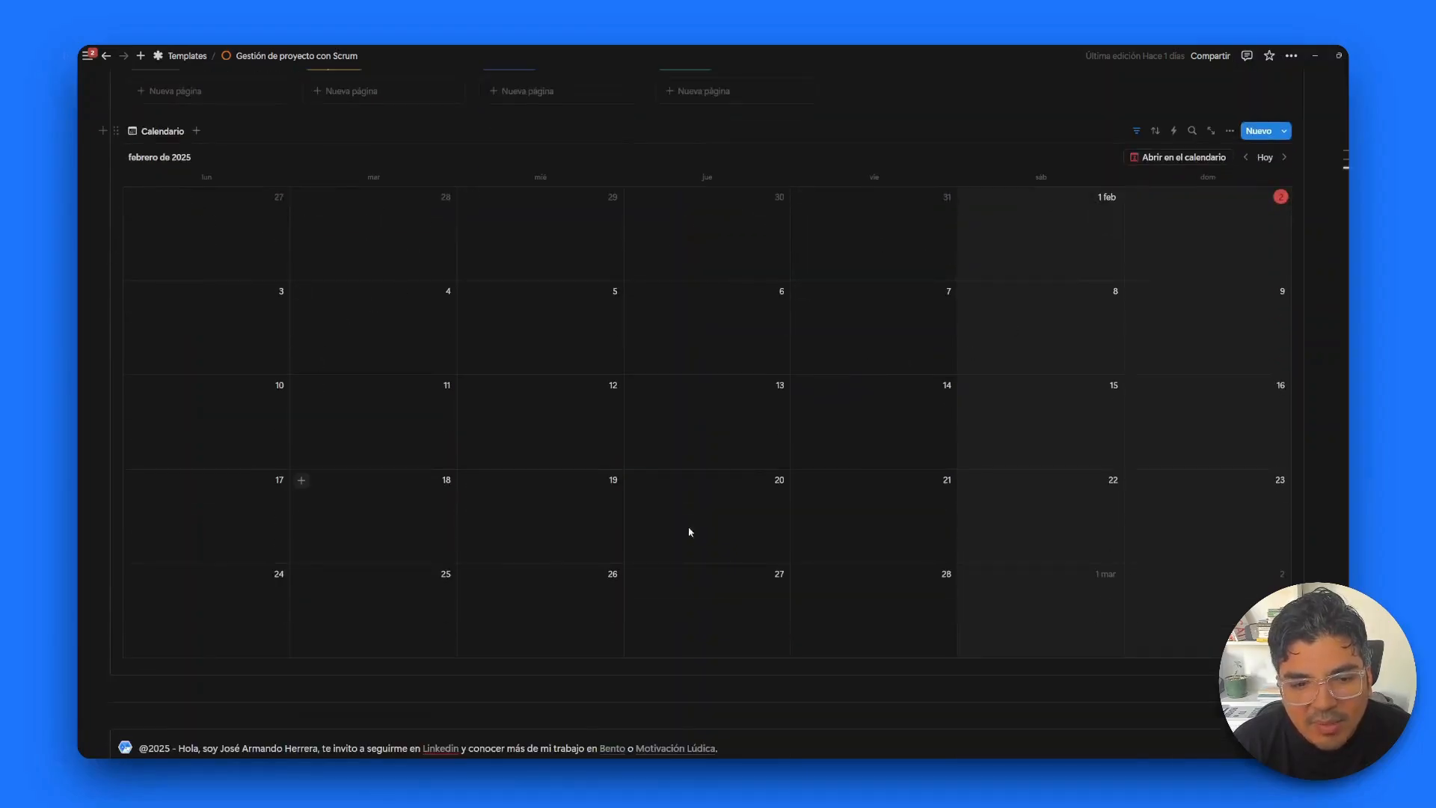
pyautogui.scroll(2, 753, 368)
pyautogui.scroll(20, 753, 368)
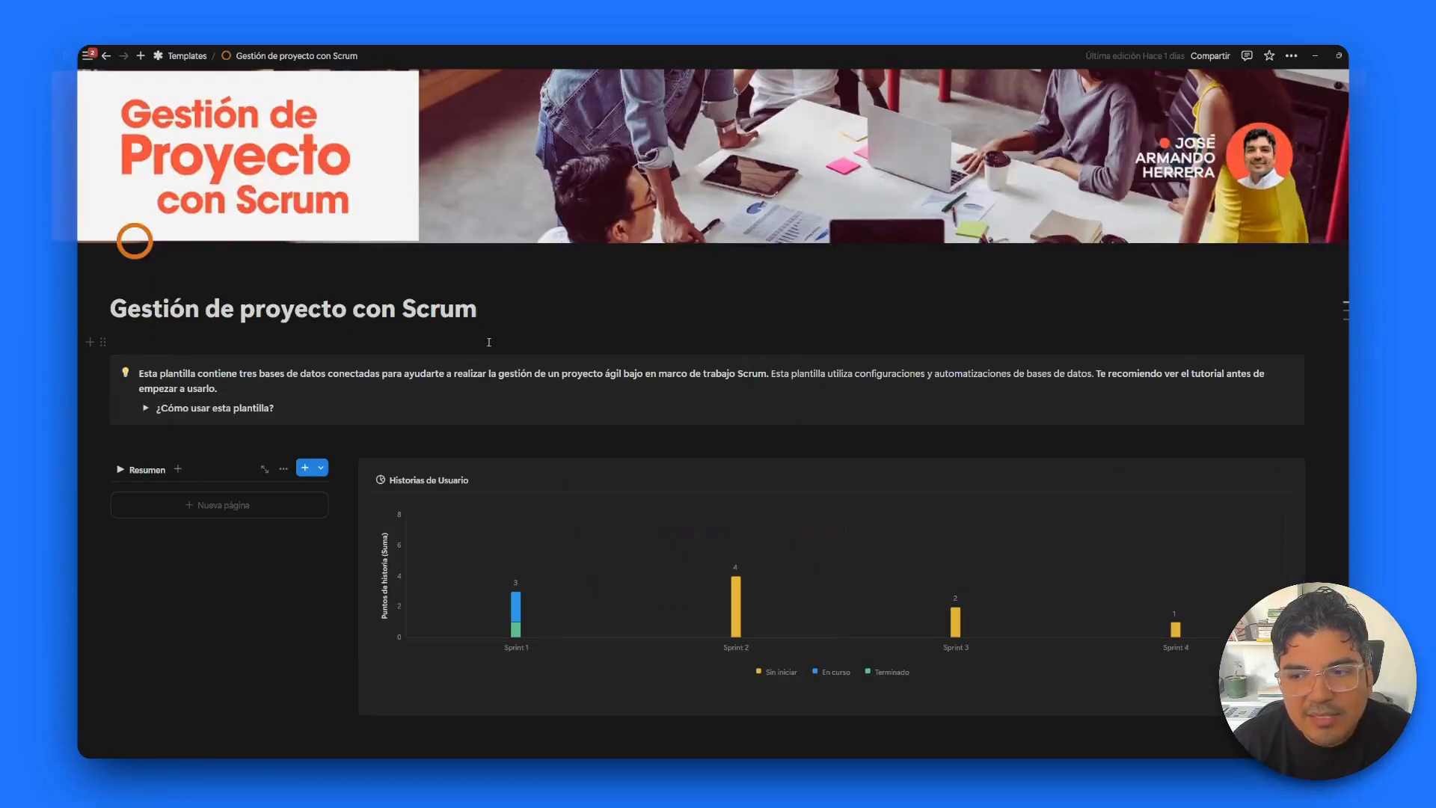